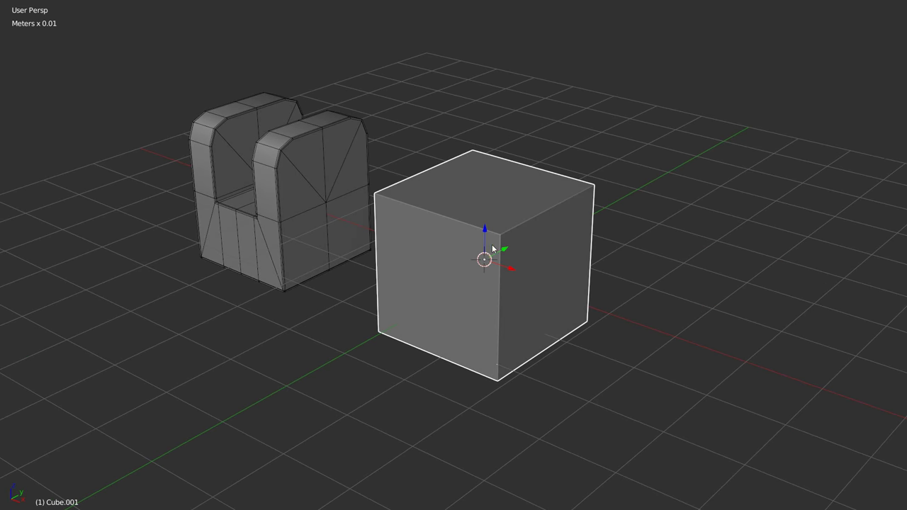
Step: Duplicate the cube to the upper right and give the copy an adjustable bevel
{"action": "key", "text": "shift+d"}
{"action": "left_click", "coordinate": [637, 157]}
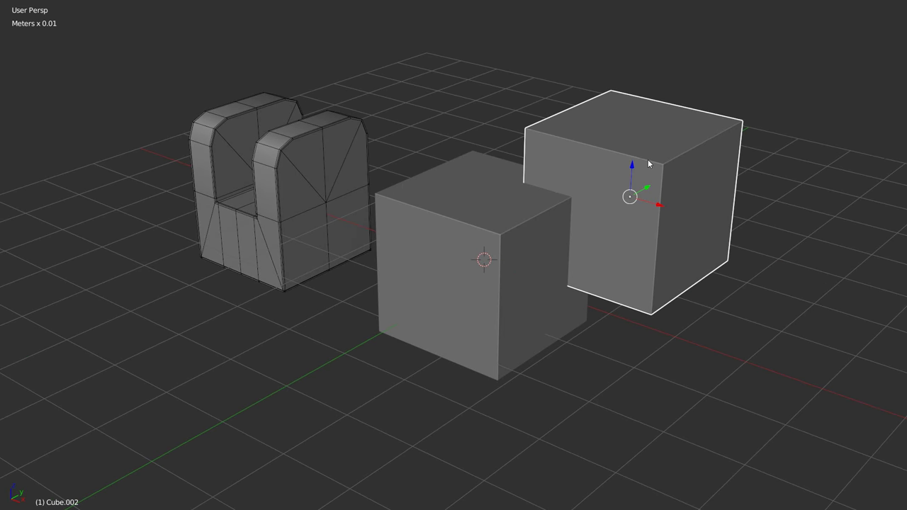
{"action": "key", "text": "alt+s"}
{"action": "left_click", "coordinate": [712, 228]}
{"action": "left_click", "coordinate": [713, 225]}
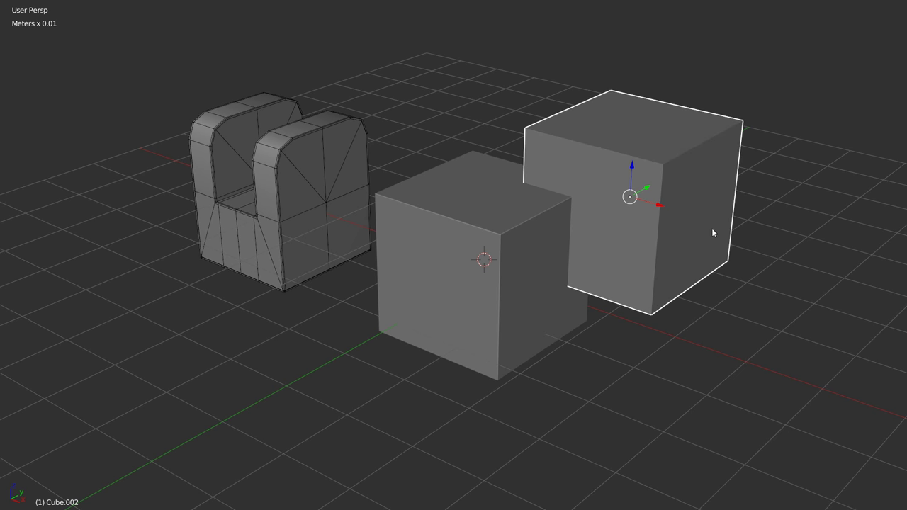
Step: Place a second copy at lower left and boolean-subtract both copies from the middle cube
{"action": "key", "text": "shift+d"}
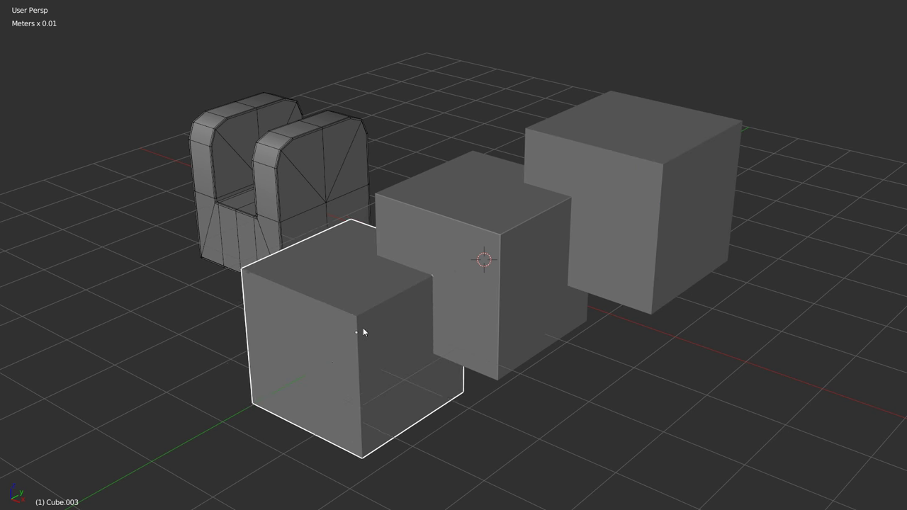
{"action": "left_click", "coordinate": [368, 316]}
{"action": "left_click", "coordinate": [636, 244], "text": "shift"}
{"action": "left_click", "coordinate": [483, 316], "text": "shift"}
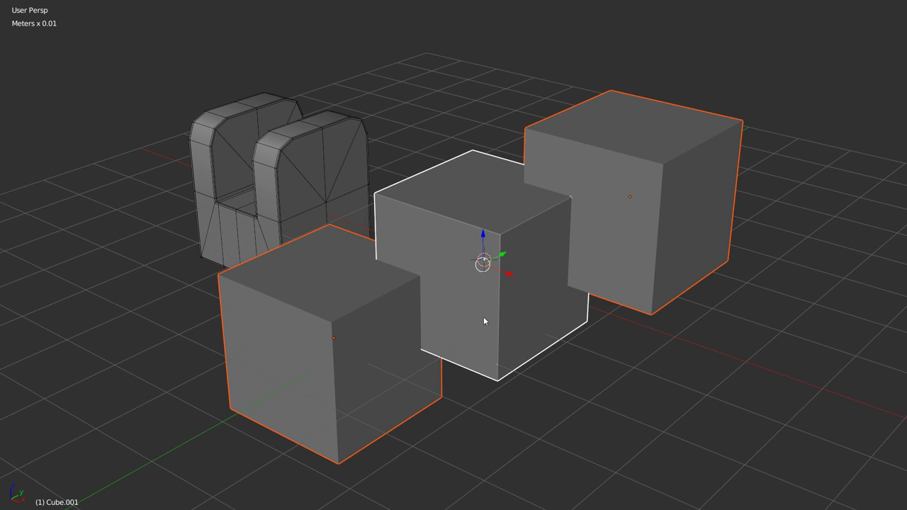
{"action": "key", "text": "alt+s"}
{"action": "left_click", "coordinate": [574, 261]}
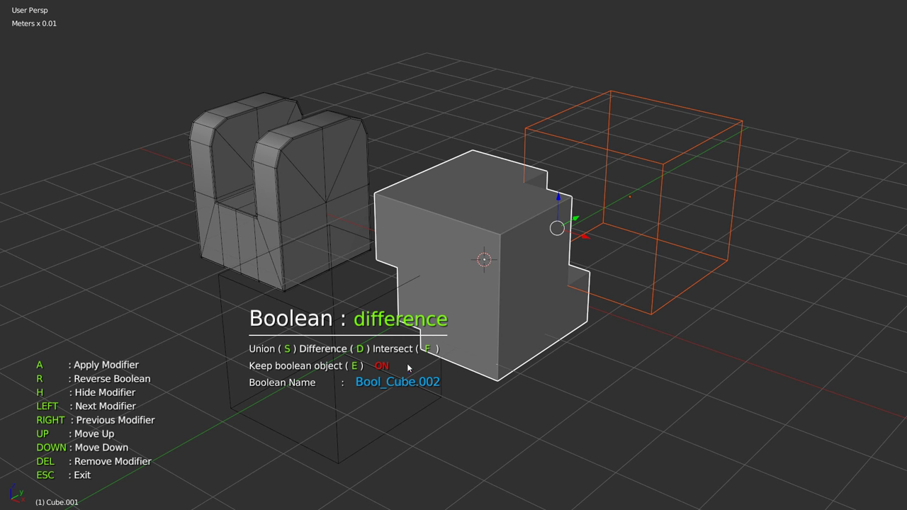
Step: Cycle through the boolean cutters, finish the cut, and move the right cutter above the cube
{"action": "middle_click_drag", "start_coordinate": [615, 236], "coordinate": [585, 246]}
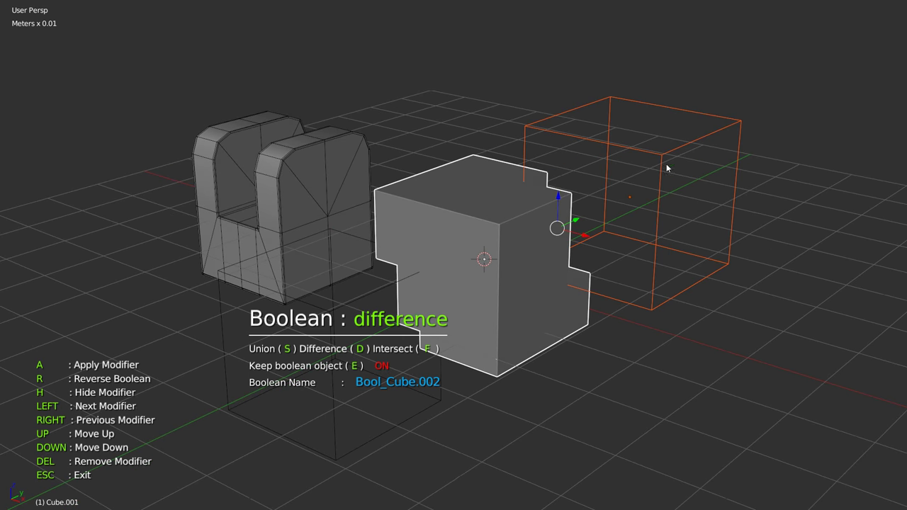
{"action": "key", "text": "Left"}
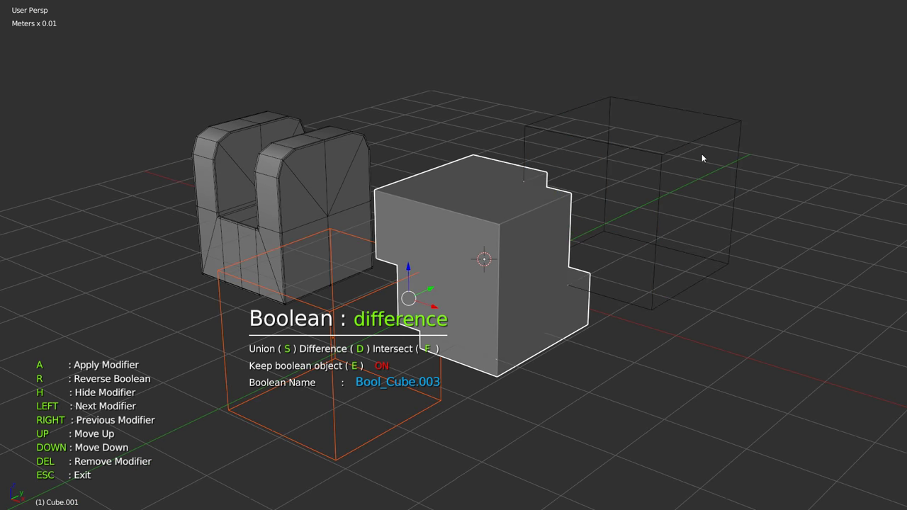
{"action": "middle_click_drag", "start_coordinate": [434, 268], "coordinate": [439, 275], "text": "shift"}
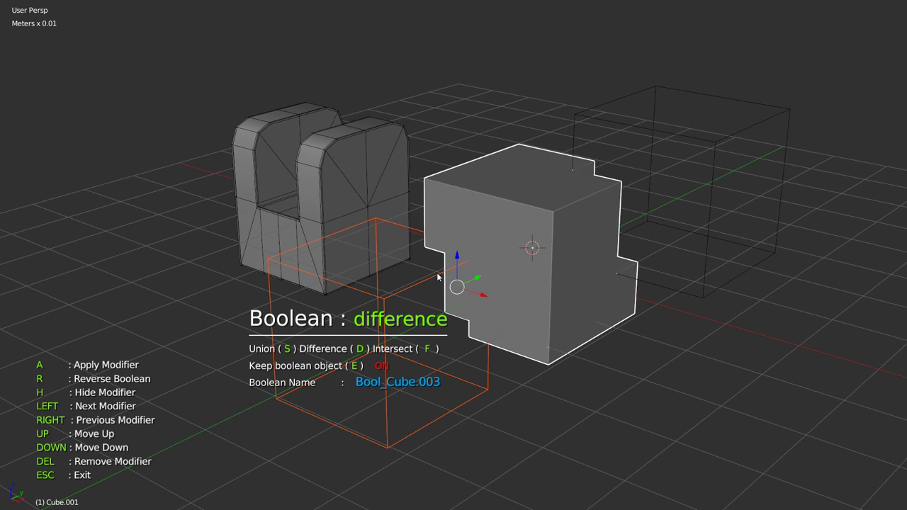
{"action": "mouse_move", "coordinate": [402, 337]}
{"action": "middle_mouse_down"}
{"action": "mouse_move", "coordinate": [475, 272]}
{"action": "mouse_move", "coordinate": [490, 328]}
{"action": "middle_mouse_up"}
{"action": "key", "text": "Escape"}
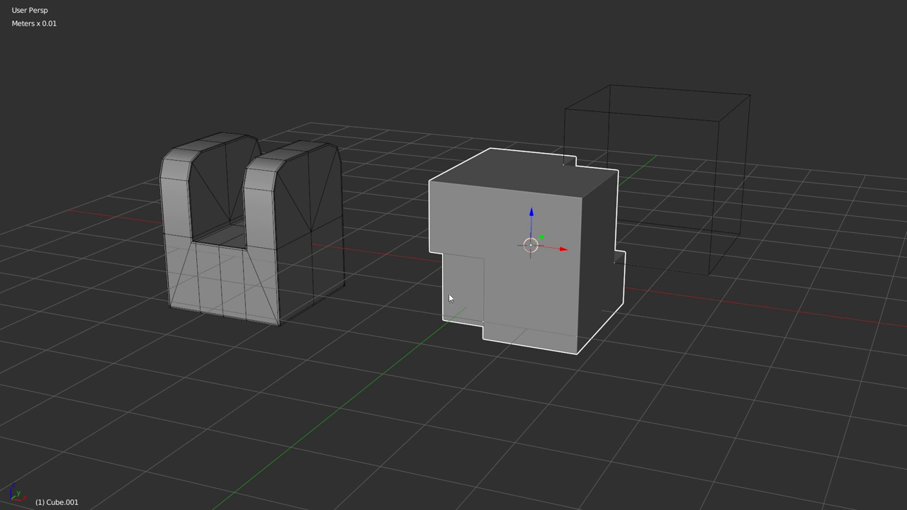
{"action": "middle_click_drag", "start_coordinate": [448, 298], "coordinate": [467, 276]}
{"action": "right_click_drag", "start_coordinate": [635, 103], "coordinate": [499, 75]}
Step: Carve the cutter into the solid cube with a boolean operation
{"action": "right_click", "coordinate": [548, 219], "text": "shift"}
{"action": "key", "text": "q"}
{"action": "left_click", "coordinate": [631, 176]}
{"action": "mouse_move", "coordinate": [632, 176]}
{"action": "middle_mouse_down"}
{"action": "mouse_move", "coordinate": [585, 184]}
{"action": "mouse_move", "coordinate": [682, 212]}
{"action": "mouse_move", "coordinate": [482, 215]}
{"action": "mouse_move", "coordinate": [526, 269]}
{"action": "middle_mouse_up"}
Step: Delete the notched cube and add a new plain cube in its place
{"action": "key", "text": "x"}
{"action": "left_click", "coordinate": [517, 255]}
{"action": "right_click", "coordinate": [527, 259]}
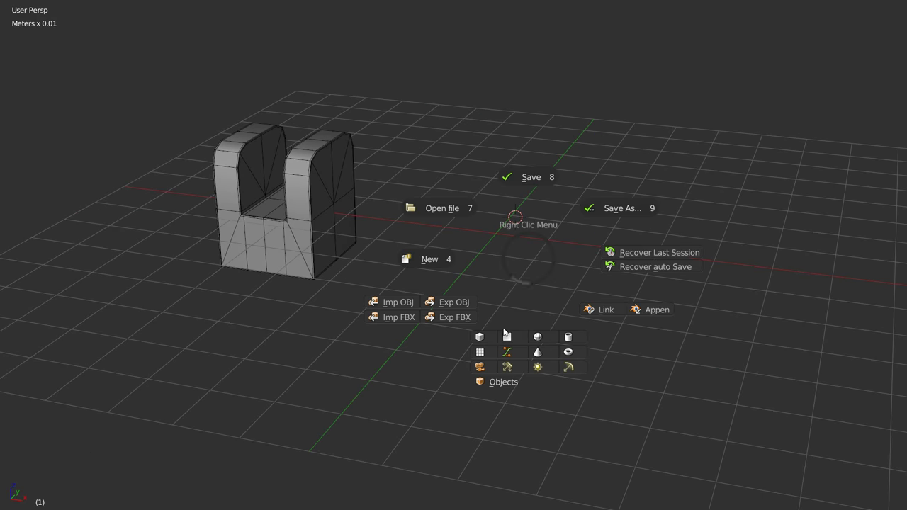
{"action": "left_click", "coordinate": [479, 337]}
{"action": "key", "text": "q"}
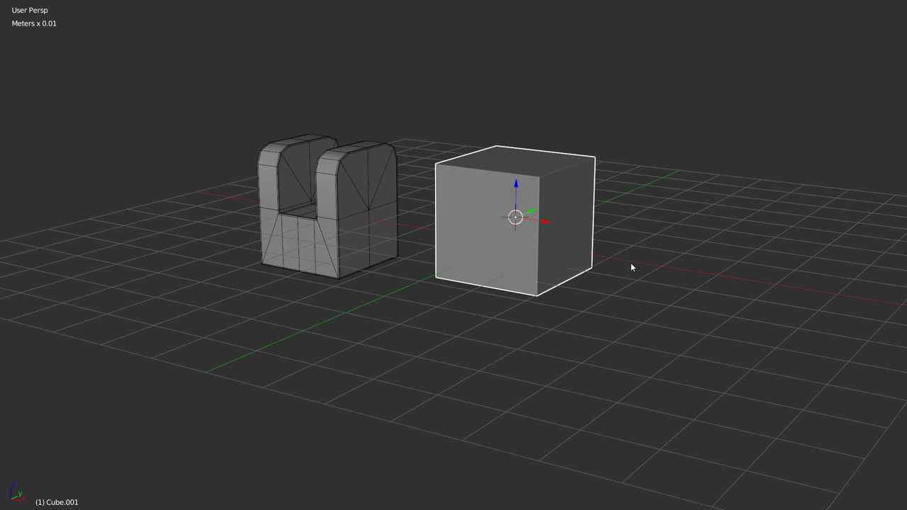
{"action": "middle_click_drag", "start_coordinate": [630, 266], "coordinate": [592, 230]}
{"action": "key", "text": "q"}
{"action": "left_click", "coordinate": [531, 259]}
Step: Place a small cube beside the big cube and mirror it across X, Y and Z
{"action": "middle_click_drag", "start_coordinate": [531, 259], "coordinate": [622, 232]}
{"action": "middle_click_drag", "start_coordinate": [567, 227], "coordinate": [638, 231]}
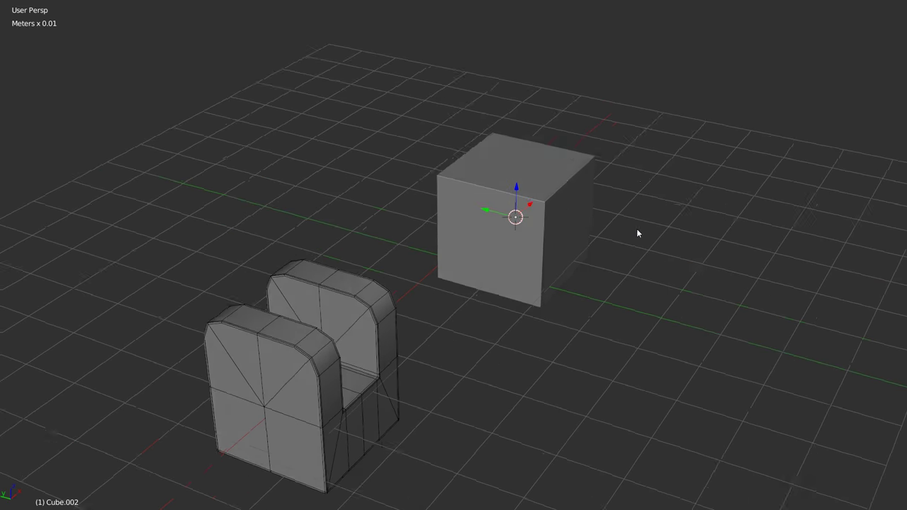
{"action": "left_click", "coordinate": [666, 163]}
{"action": "middle_click_drag", "start_coordinate": [587, 208], "coordinate": [526, 226]}
{"action": "left_click", "coordinate": [526, 227]}
{"action": "left_click", "coordinate": [617, 176], "text": "shift"}
{"action": "key", "text": "space"}
{"action": "left_click", "coordinate": [615, 260]}
{"action": "mouse_move", "coordinate": [574, 250]}
{"action": "middle_mouse_down"}
{"action": "mouse_move", "coordinate": [629, 222]}
{"action": "mouse_move", "coordinate": [555, 243]}
{"action": "mouse_move", "coordinate": [545, 276]}
{"action": "mouse_move", "coordinate": [571, 312]}
{"action": "mouse_move", "coordinate": [389, 269]}
{"action": "mouse_move", "coordinate": [465, 350]}
{"action": "middle_mouse_up"}
{"action": "key", "text": "shift+y"}
{"action": "key", "text": "shift+z"}
{"action": "key", "text": "Escape"}
{"action": "scroll", "coordinate": [554, 242], "scroll_direction": "up", "scroll_amount": 3}
Step: Bevel the small cube's edges with several segments in edit mode
{"action": "key", "text": "Tab"}
{"action": "middle_click_drag", "start_coordinate": [516, 336], "coordinate": [540, 257]}
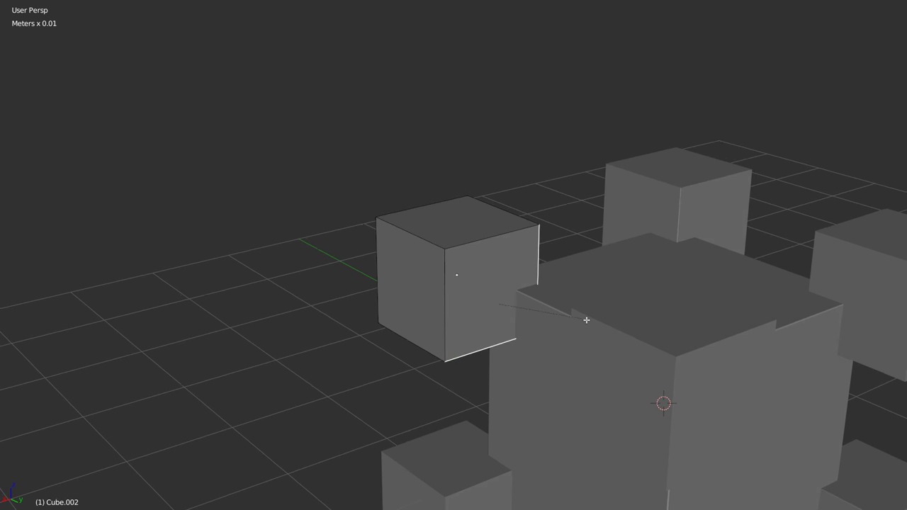
{"action": "key", "text": "ctrl+b"}
{"action": "scroll", "coordinate": [614, 326], "scroll_direction": "up", "scroll_amount": 2}
{"action": "left_click", "coordinate": [613, 325]}
{"action": "key", "text": "ctrl+Tab"}
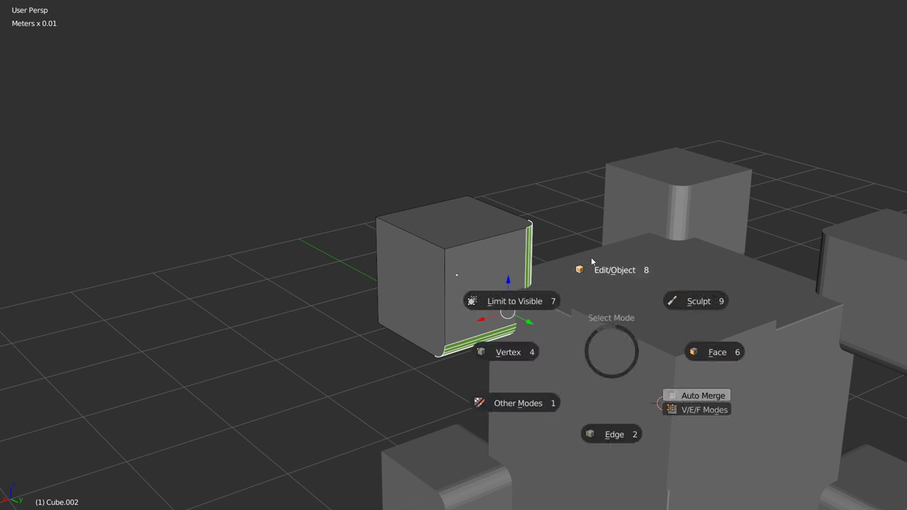
{"action": "key", "text": "Tab"}
{"action": "scroll", "coordinate": [639, 301], "scroll_direction": "down", "scroll_amount": 3}
{"action": "scroll", "coordinate": [667, 286], "scroll_direction": "down", "scroll_amount": 3}
{"action": "scroll", "coordinate": [521, 248], "scroll_direction": "up", "scroll_amount": 1}
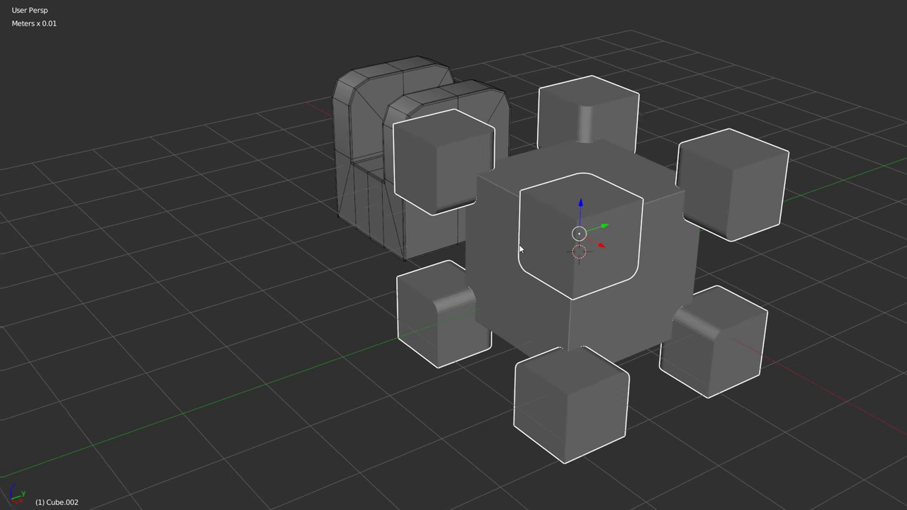
Step: Boolean-subtract the mirrored small cubes from the big cube and inspect the cross-shaped grooves
{"action": "middle_click_drag", "start_coordinate": [522, 248], "coordinate": [694, 236]}
{"action": "middle_click_drag", "start_coordinate": [723, 189], "coordinate": [678, 221]}
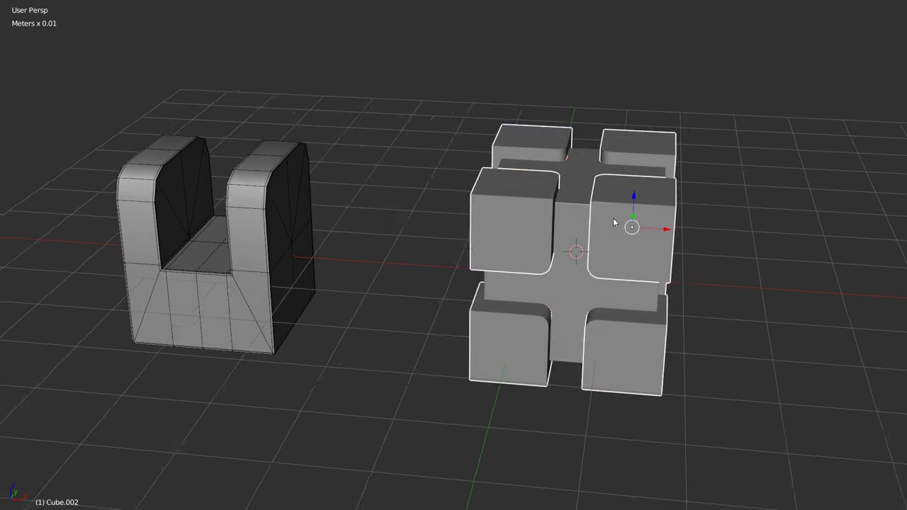
{"action": "left_click", "coordinate": [582, 174], "text": "shift"}
{"action": "key", "text": "q"}
{"action": "left_click", "coordinate": [669, 142]}
{"action": "middle_click_drag", "start_coordinate": [657, 147], "coordinate": [566, 189]}
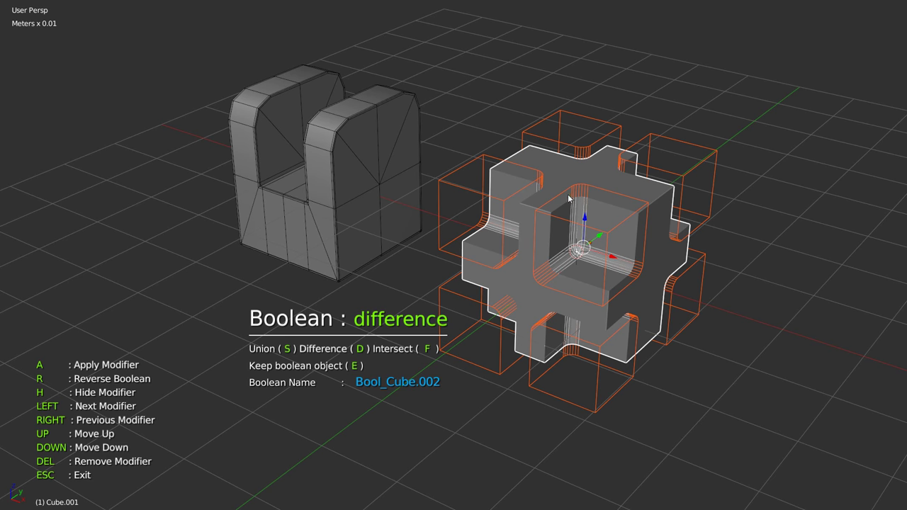
{"action": "key", "text": "Escape"}
{"action": "middle_click_drag", "start_coordinate": [618, 203], "coordinate": [581, 197]}
{"action": "scroll", "coordinate": [549, 215], "scroll_direction": "up", "scroll_amount": 2}
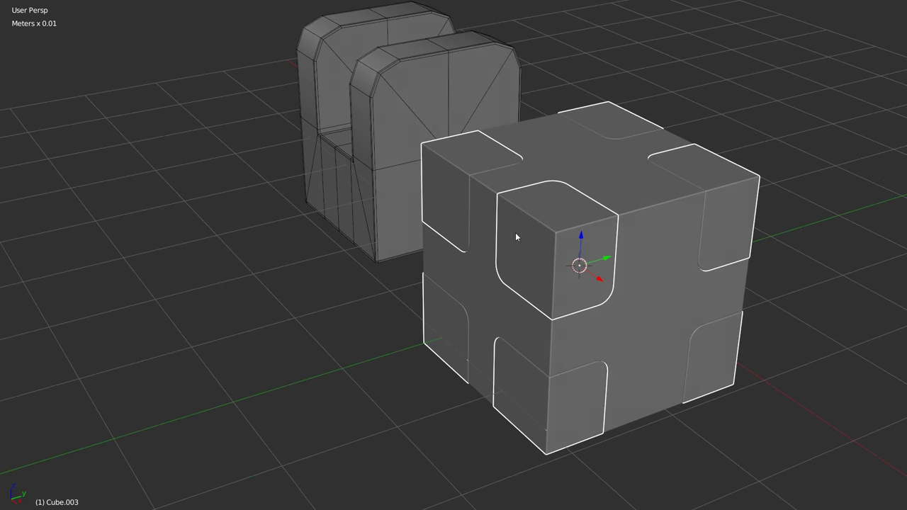
{"action": "middle_click_drag", "start_coordinate": [519, 233], "coordinate": [615, 233]}
{"action": "scroll", "coordinate": [614, 233], "scroll_direction": "down", "scroll_amount": 2}
{"action": "mouse_move", "coordinate": [587, 152]}
{"action": "middle_mouse_down"}
{"action": "mouse_move", "coordinate": [594, 215]}
{"action": "mouse_move", "coordinate": [587, 211]}
{"action": "middle_mouse_up"}
Step: Extrude the top cross edges downward into a recessed channel and re-adjust the cube's bevel
{"action": "key", "text": "Tab"}
{"action": "right_click", "coordinate": [587, 203]}
{"action": "right_click", "coordinate": [587, 118], "text": "shift"}
{"action": "right_click", "coordinate": [489, 143], "text": "shift"}
{"action": "key", "text": "e"}
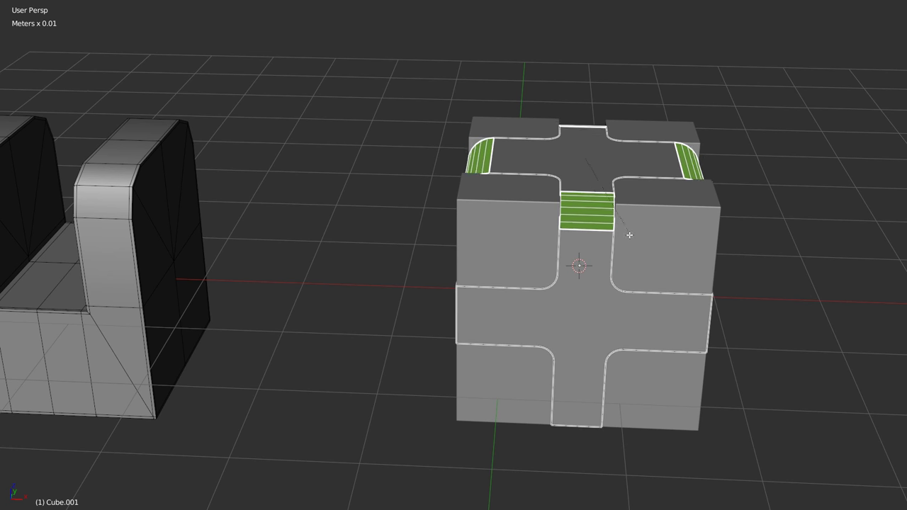
{"action": "left_click", "coordinate": [592, 209]}
{"action": "key", "text": "q"}
{"action": "left_click", "coordinate": [696, 224]}
Step: Select the U-bracket and enter its edit mode with all geometry selected
{"action": "mouse_move", "coordinate": [697, 226]}
{"action": "middle_mouse_down"}
{"action": "mouse_move", "coordinate": [522, 245]}
{"action": "mouse_move", "coordinate": [471, 180]}
{"action": "mouse_move", "coordinate": [528, 188]}
{"action": "middle_mouse_up"}
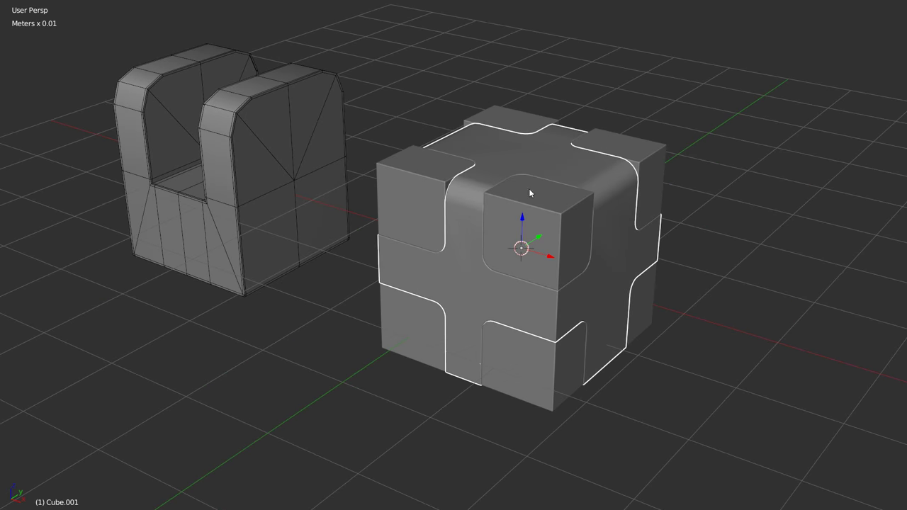
{"action": "middle_click_drag", "start_coordinate": [484, 221], "coordinate": [470, 284]}
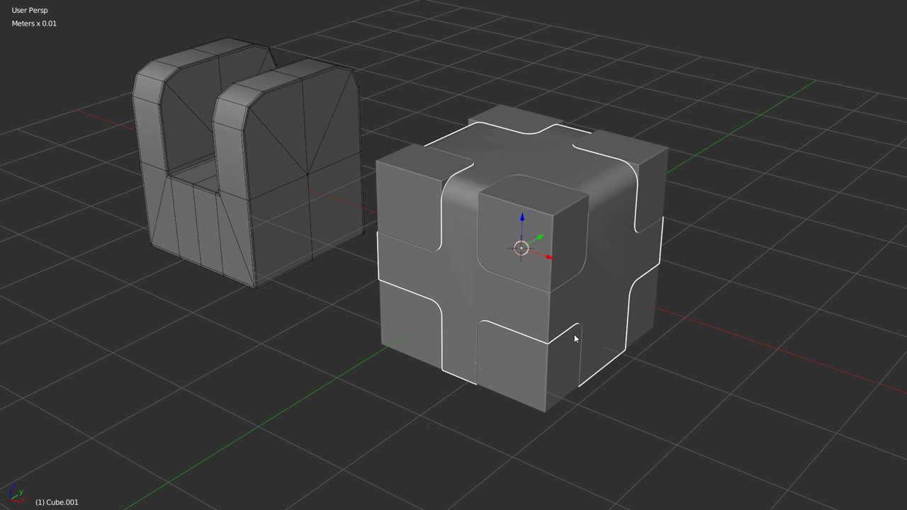
{"action": "middle_click_drag", "start_coordinate": [508, 248], "coordinate": [495, 154]}
{"action": "mouse_move", "coordinate": [380, 213]}
{"action": "middle_mouse_down"}
{"action": "mouse_move", "coordinate": [437, 177]}
{"action": "mouse_move", "coordinate": [453, 234]}
{"action": "mouse_move", "coordinate": [464, 183]}
{"action": "mouse_move", "coordinate": [421, 236]}
{"action": "mouse_move", "coordinate": [445, 254]}
{"action": "mouse_move", "coordinate": [462, 215]}
{"action": "mouse_move", "coordinate": [356, 226]}
{"action": "mouse_move", "coordinate": [323, 161]}
{"action": "middle_mouse_up"}
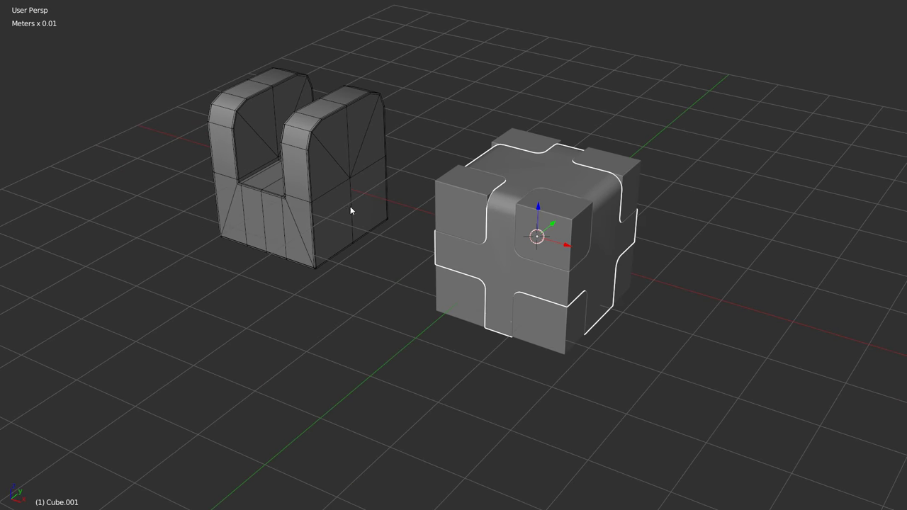
{"action": "middle_click_drag", "start_coordinate": [361, 208], "coordinate": [378, 209]}
{"action": "left_click", "coordinate": [377, 210]}
{"action": "mouse_move", "coordinate": [344, 138]}
{"action": "middle_mouse_down"}
{"action": "mouse_move", "coordinate": [339, 156]}
{"action": "mouse_move", "coordinate": [363, 173]}
{"action": "mouse_move", "coordinate": [361, 216]}
{"action": "mouse_move", "coordinate": [524, 180]}
{"action": "middle_mouse_up"}
{"action": "key", "text": "Tab"}
Step: Add level-1 subdivision to the bracket and lower its two arm-top faces to shorten the arms
{"action": "key", "text": "ctrl+1"}
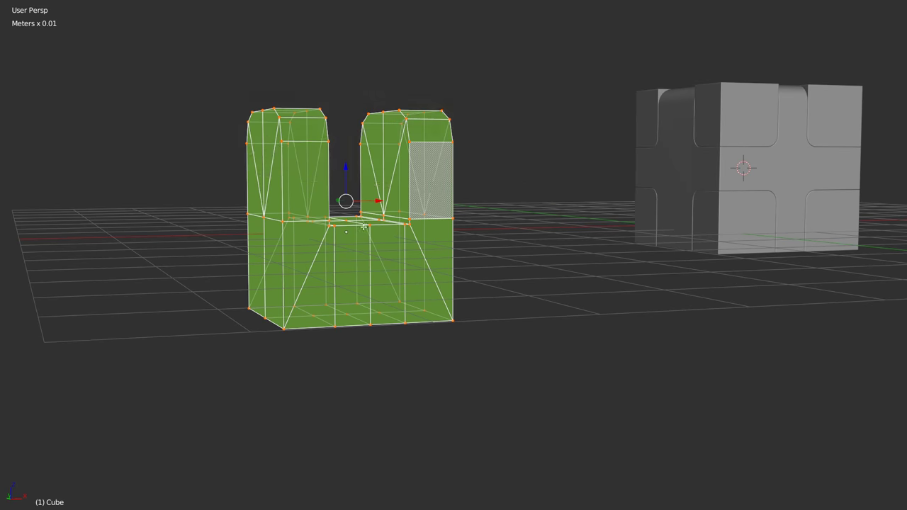
{"action": "key", "text": "a"}
{"action": "mouse_move", "coordinate": [268, 171]}
{"action": "left_mouse_down", "text": "ctrl"}
{"action": "mouse_move", "coordinate": [348, 69]}
{"action": "mouse_move", "coordinate": [349, 130]}
{"action": "left_mouse_up", "text": "ctrl"}
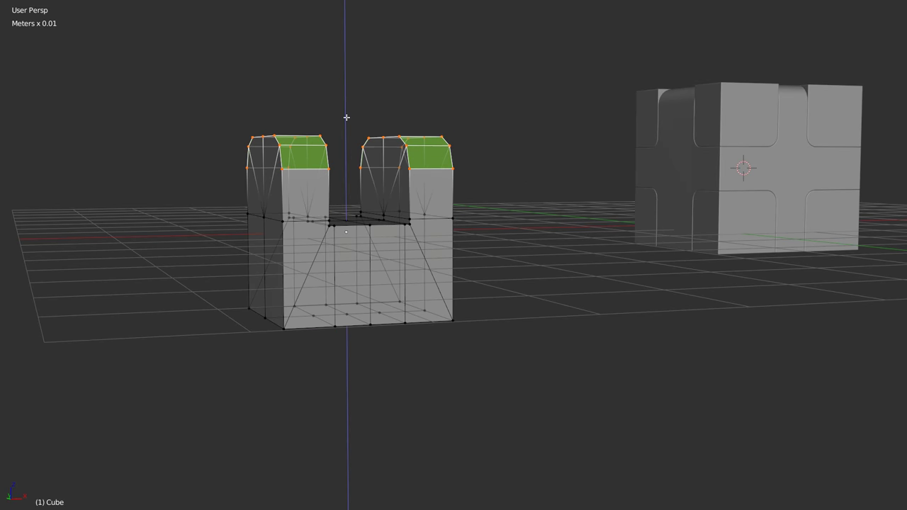
{"action": "key", "text": "Tab"}
{"action": "mouse_move", "coordinate": [382, 134]}
{"action": "middle_mouse_down"}
{"action": "mouse_move", "coordinate": [374, 200]}
{"action": "mouse_move", "coordinate": [338, 205]}
{"action": "mouse_move", "coordinate": [284, 193]}
{"action": "middle_mouse_up"}
{"action": "middle_click_drag", "start_coordinate": [383, 203], "coordinate": [351, 198], "text": "shift"}
{"action": "key", "text": "alt+s"}
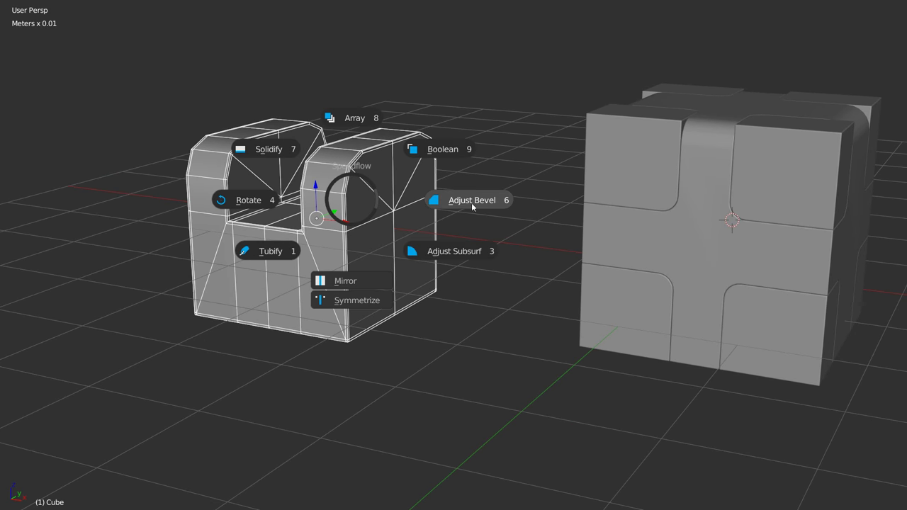
Step: Add an adjustable bevel to the U-bracket to soften its edges
{"action": "left_click", "coordinate": [462, 200]}
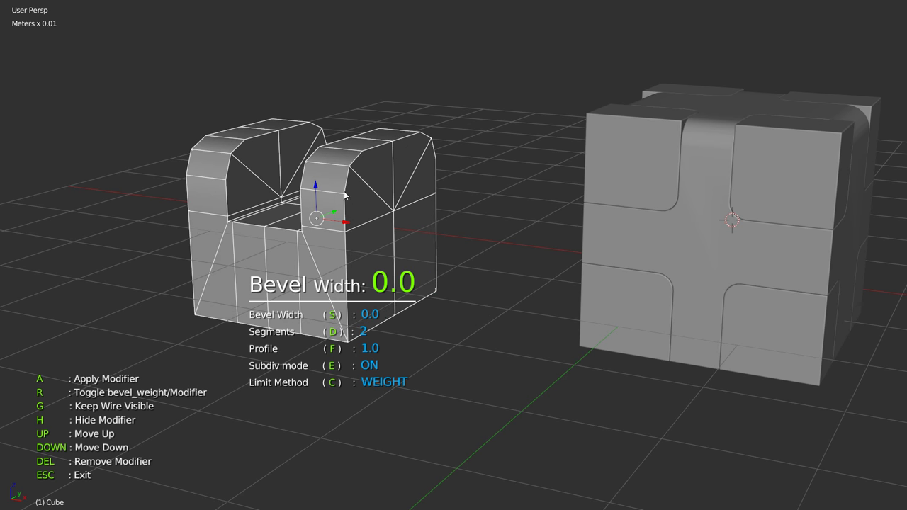
{"action": "key", "text": "Escape"}
{"action": "middle_click_drag", "start_coordinate": [494, 191], "coordinate": [475, 208], "text": "shift"}
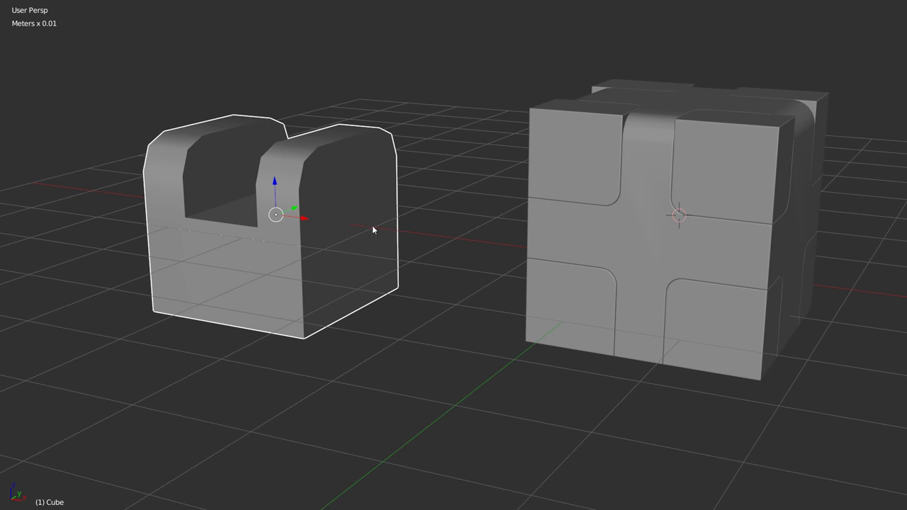
{"action": "middle_click_drag", "start_coordinate": [418, 229], "coordinate": [330, 162]}
Step: Show the bracket as a wireframe and select the grooved cube
{"action": "key", "text": "Tab"}
{"action": "mouse_move", "coordinate": [367, 224]}
{"action": "middle_mouse_down"}
{"action": "mouse_move", "coordinate": [330, 180]}
{"action": "mouse_move", "coordinate": [460, 208]}
{"action": "mouse_move", "coordinate": [418, 187]}
{"action": "middle_mouse_up"}
{"action": "scroll", "coordinate": [492, 212], "scroll_direction": "down", "scroll_amount": 2}
{"action": "scroll", "coordinate": [470, 163], "scroll_direction": "up", "scroll_amount": 2}
{"action": "left_click", "coordinate": [472, 174]}
{"action": "middle_click_drag", "start_coordinate": [473, 181], "coordinate": [446, 199]}
{"action": "scroll", "coordinate": [470, 184], "scroll_direction": "up", "scroll_amount": 2}
Step: Bevel the grooved cube with 4 segments and a 0.7 profile
{"action": "key", "text": "alt+s"}
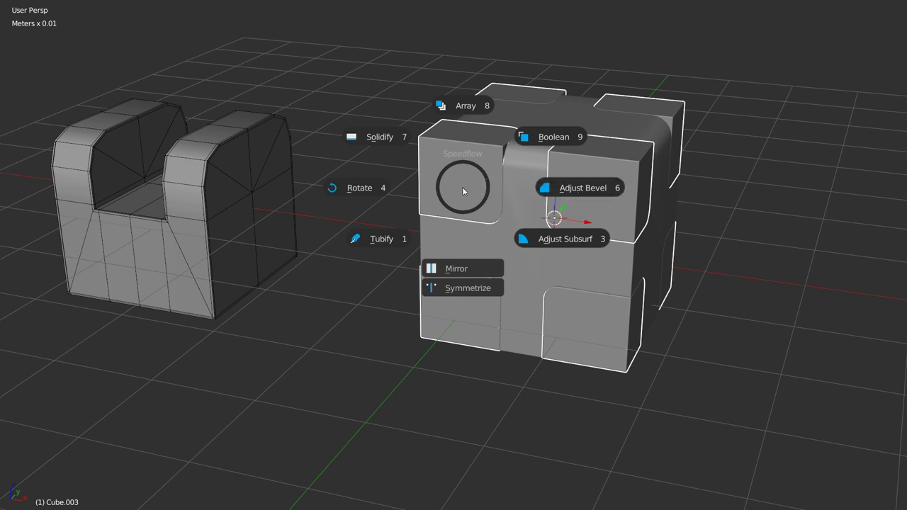
{"action": "left_click", "coordinate": [516, 201]}
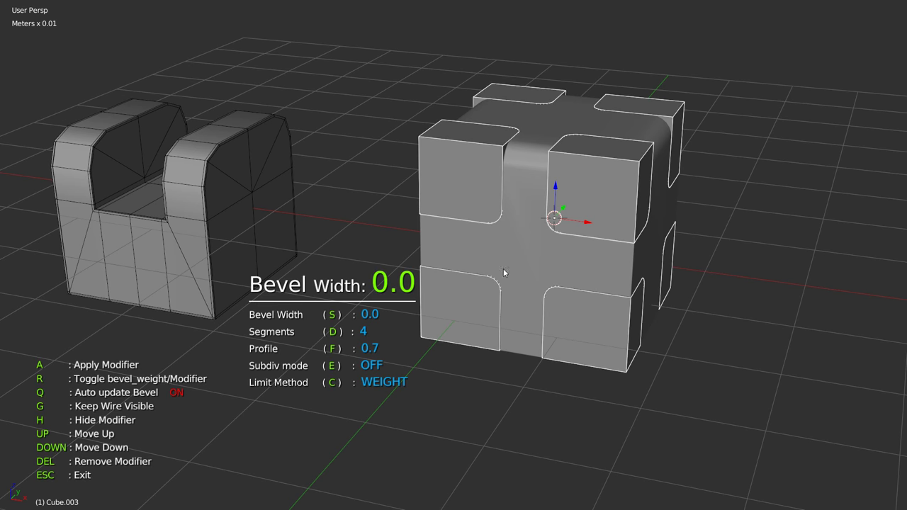
{"action": "key", "text": "Escape"}
{"action": "middle_click_drag", "start_coordinate": [617, 163], "coordinate": [249, 200]}
{"action": "scroll", "coordinate": [496, 175], "scroll_direction": "up", "scroll_amount": 2}
{"action": "scroll", "coordinate": [495, 177], "scroll_direction": "up", "scroll_amount": 1}
Step: Set the U-channel block's bevel to 0.03 width with 2 segments
{"action": "right_click", "coordinate": [249, 200]}
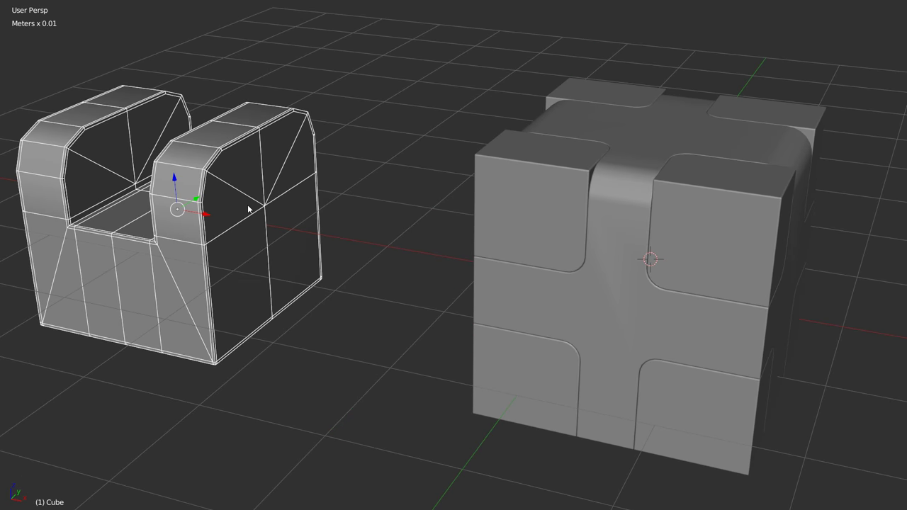
{"action": "key", "text": "alt+shift+s"}
{"action": "left_click", "coordinate": [333, 260]}
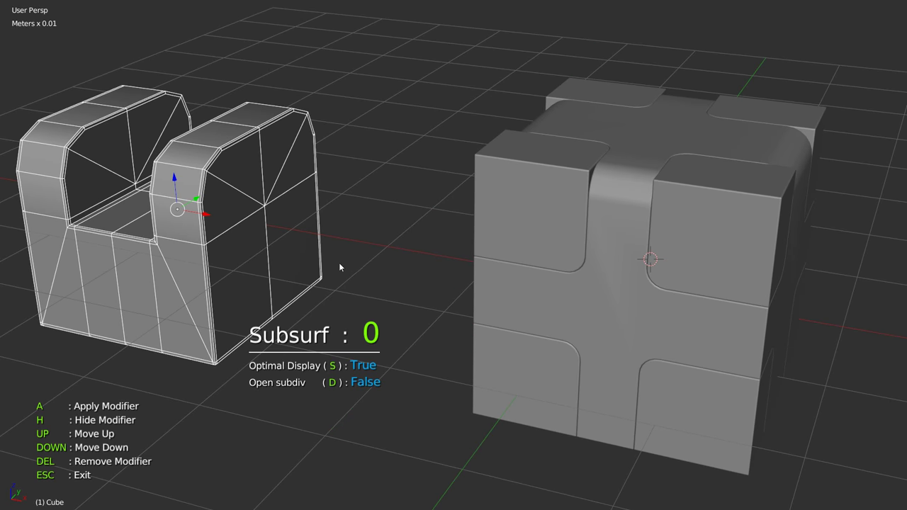
{"action": "key", "text": "Escape"}
{"action": "key", "text": "alt+shift+s"}
{"action": "left_click", "coordinate": [418, 252]}
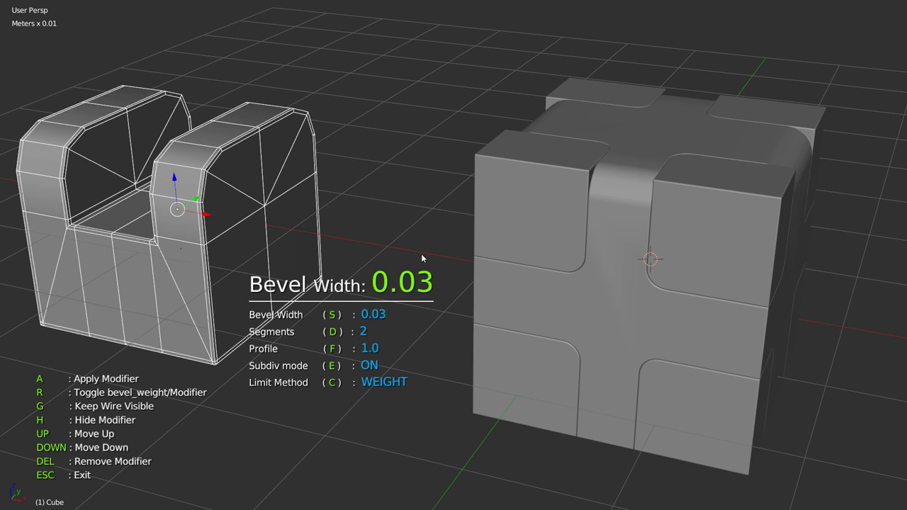
{"action": "key", "text": "n"}
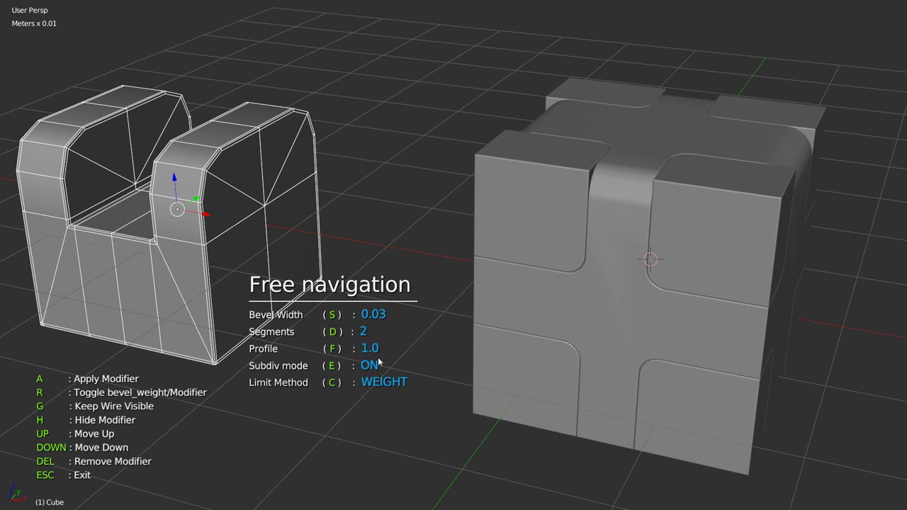
{"action": "key", "text": "Escape"}
Step: Show the block's wireframe again and select the grooved cube
{"action": "middle_click_drag", "start_coordinate": [293, 231], "coordinate": [344, 145]}
{"action": "key", "text": "z"}
{"action": "left_click", "coordinate": [382, 198]}
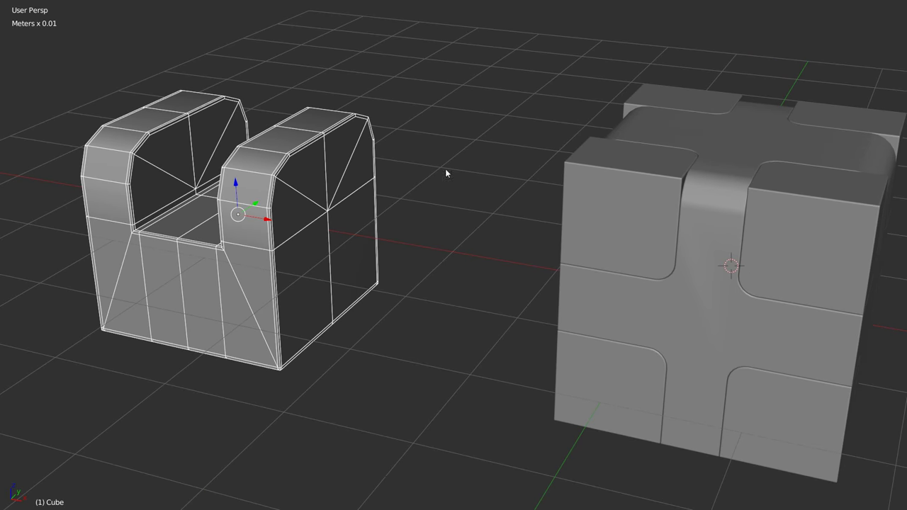
{"action": "right_click", "coordinate": [584, 224]}
{"action": "scroll", "coordinate": [570, 212], "scroll_direction": "down", "scroll_amount": 3, "text": "ctrl"}
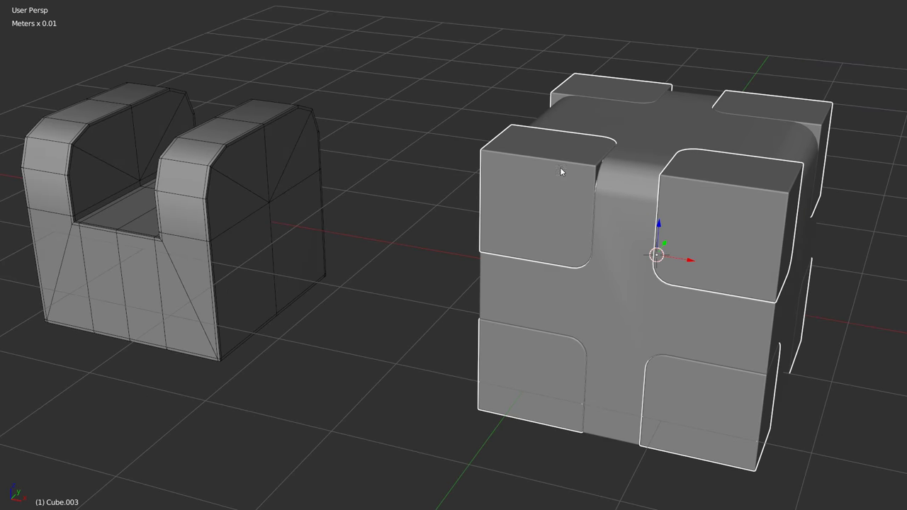
{"action": "middle_click_drag", "start_coordinate": [585, 190], "coordinate": [623, 213]}
{"action": "scroll", "coordinate": [477, 183], "scroll_direction": "down", "scroll_amount": 3}
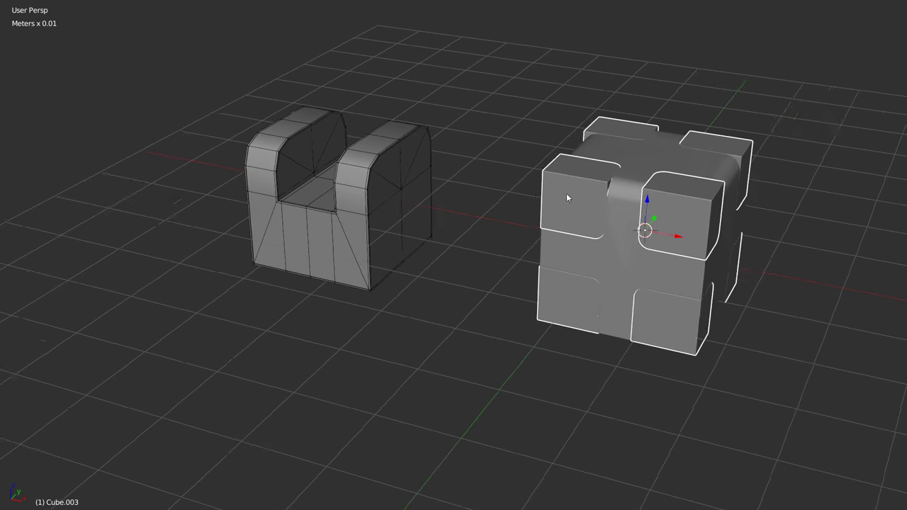
{"action": "scroll", "coordinate": [496, 212], "scroll_direction": "up", "scroll_amount": 2}
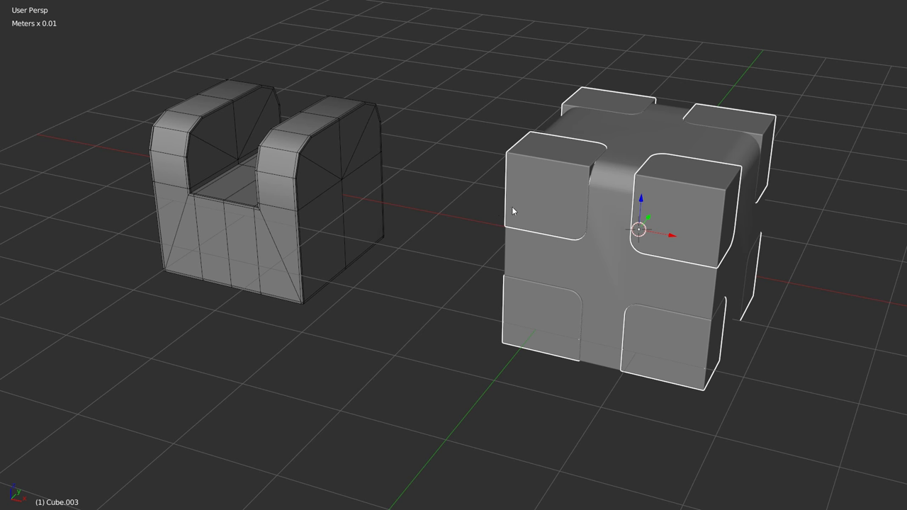
{"action": "mouse_move", "coordinate": [603, 177]}
{"action": "middle_mouse_down"}
{"action": "mouse_move", "coordinate": [500, 218]}
{"action": "mouse_move", "coordinate": [550, 187]}
{"action": "mouse_move", "coordinate": [508, 203]}
{"action": "mouse_move", "coordinate": [540, 211]}
{"action": "middle_mouse_up"}
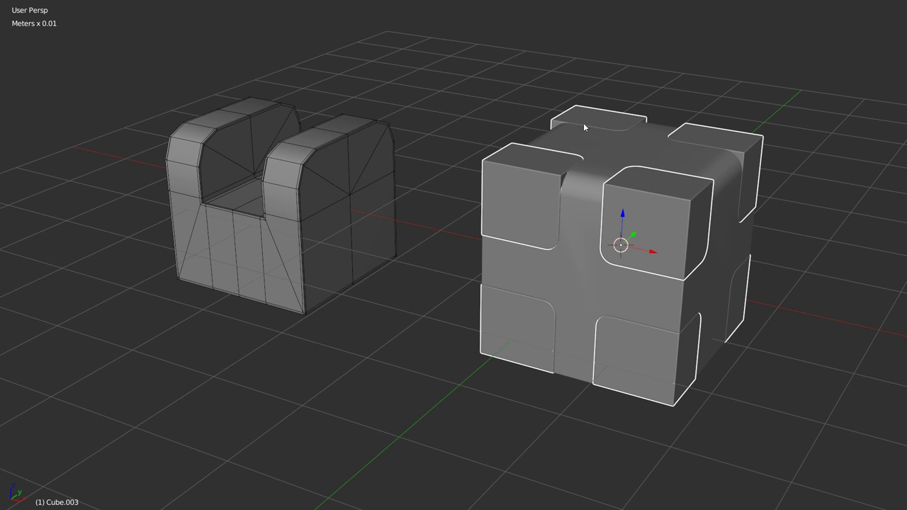
{"action": "left_click", "coordinate": [361, 209]}
{"action": "left_click", "coordinate": [542, 198]}
{"action": "mouse_move", "coordinate": [541, 167]}
{"action": "middle_mouse_down"}
{"action": "mouse_move", "coordinate": [488, 174]}
{"action": "mouse_move", "coordinate": [483, 146]}
{"action": "middle_mouse_up"}
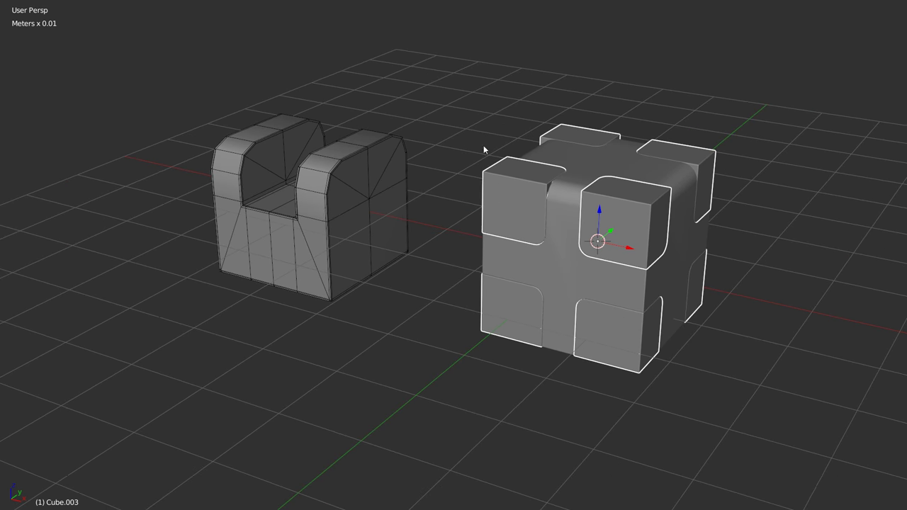
{"action": "left_click", "coordinate": [338, 209]}
{"action": "middle_click_drag", "start_coordinate": [338, 210], "coordinate": [369, 202]}
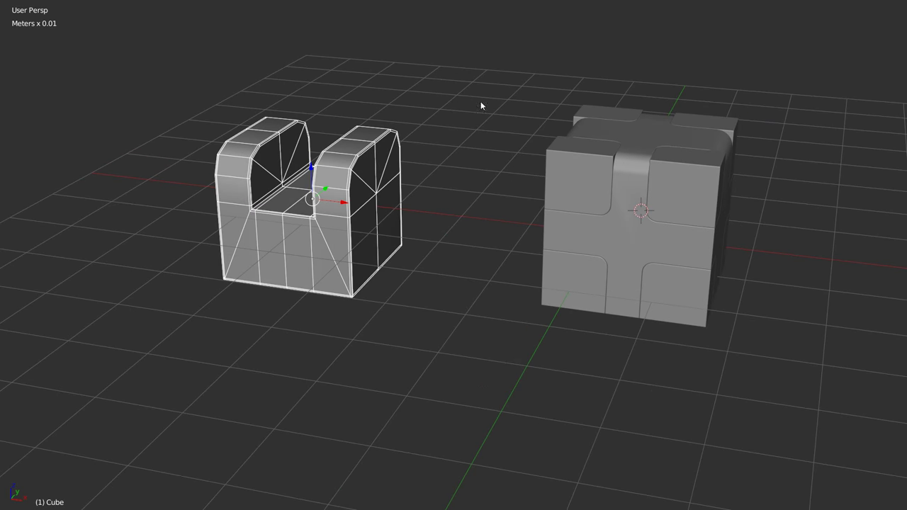
Step: Sketch two freehand annotation curves and a small loop above the U-block, then erase part of the lower stroke
{"action": "middle_click_drag", "start_coordinate": [585, 126], "coordinate": [434, 245]}
{"action": "left_click_drag", "start_coordinate": [247, 153], "coordinate": [648, 69]}
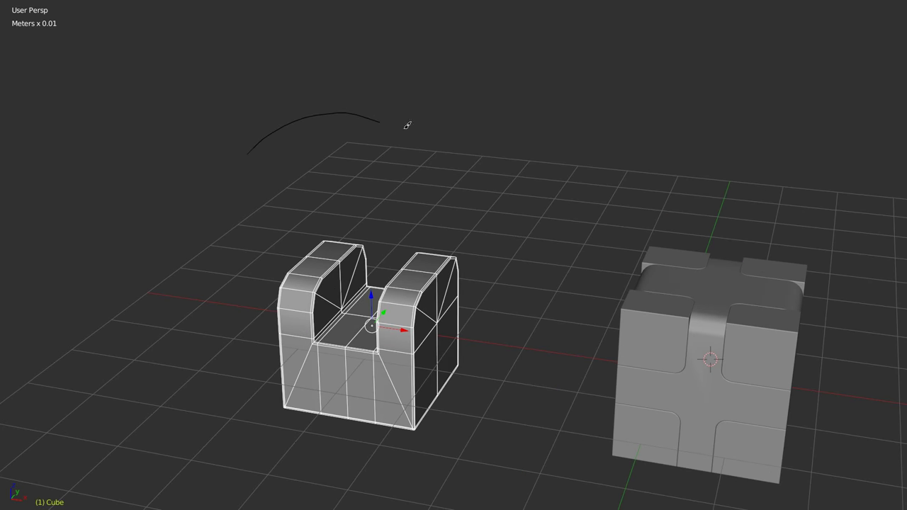
{"action": "left_click_drag", "start_coordinate": [256, 239], "coordinate": [641, 173]}
{"action": "left_click_drag", "start_coordinate": [343, 162], "coordinate": [369, 139]}
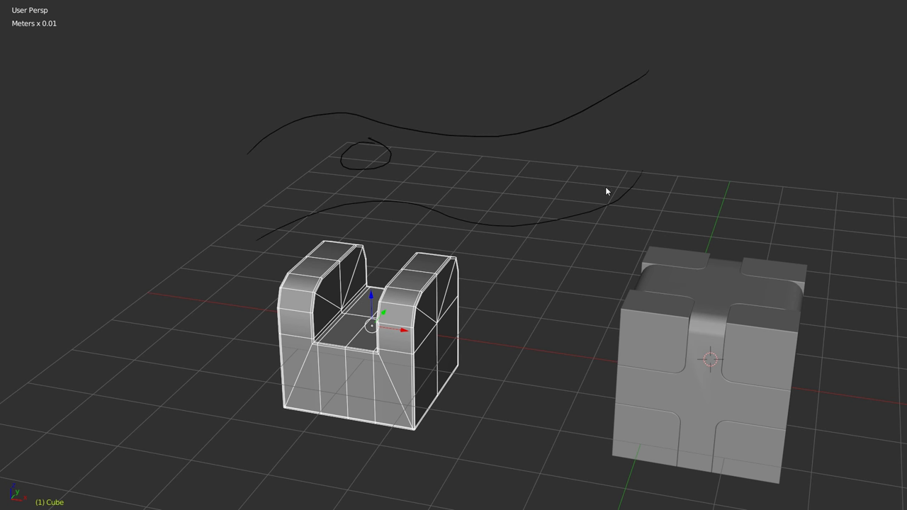
{"action": "right_click_drag", "start_coordinate": [243, 248], "coordinate": [340, 204]}
Step: Pan, orbit and zoom the view to see the blocks from higher up, closer to the cube
{"action": "mouse_move", "coordinate": [703, 306]}
{"action": "middle_mouse_down", "text": "shift"}
{"action": "mouse_move", "coordinate": [605, 263]}
{"action": "mouse_move", "coordinate": [501, 270]}
{"action": "mouse_move", "coordinate": [466, 244]}
{"action": "middle_mouse_up", "text": "shift"}
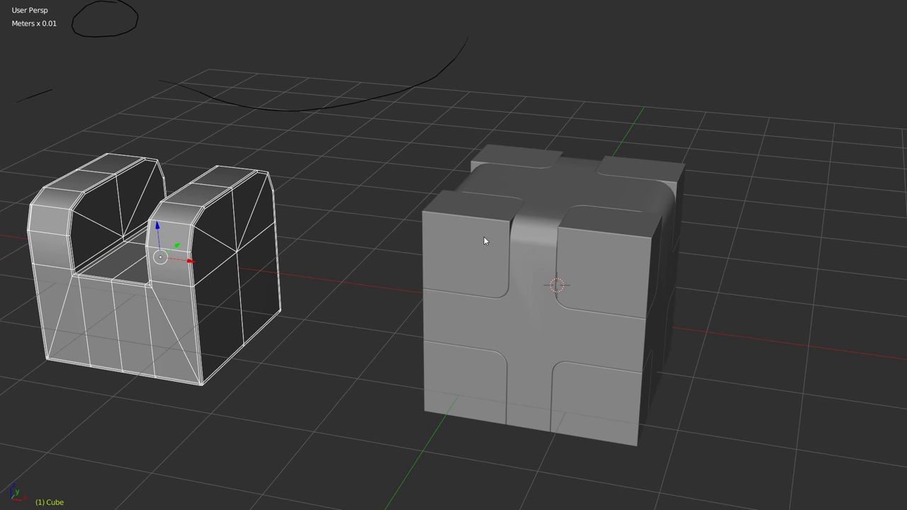
{"action": "mouse_move", "coordinate": [553, 239]}
{"action": "middle_mouse_down"}
{"action": "mouse_move", "coordinate": [492, 218]}
{"action": "mouse_move", "coordinate": [491, 274]}
{"action": "mouse_move", "coordinate": [498, 231]}
{"action": "mouse_move", "coordinate": [411, 219]}
{"action": "middle_mouse_up"}
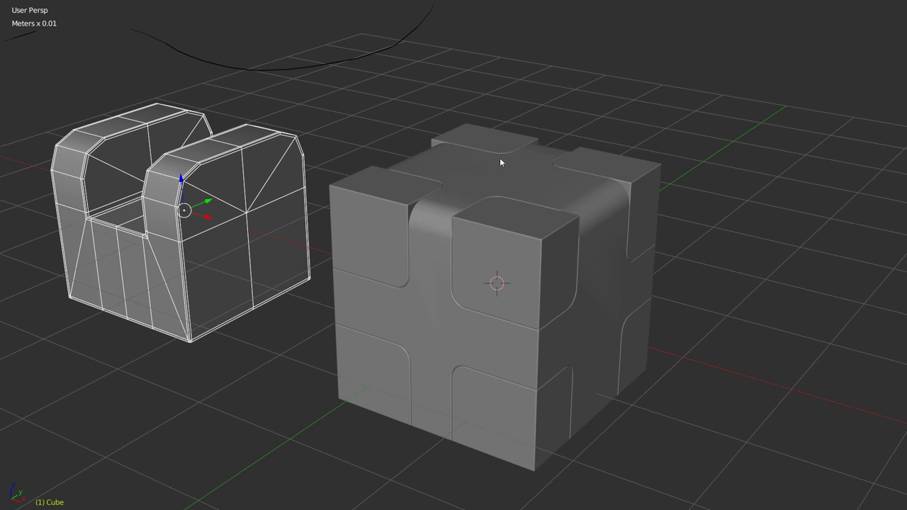
{"action": "scroll", "coordinate": [525, 127], "scroll_direction": "down", "scroll_amount": 3}
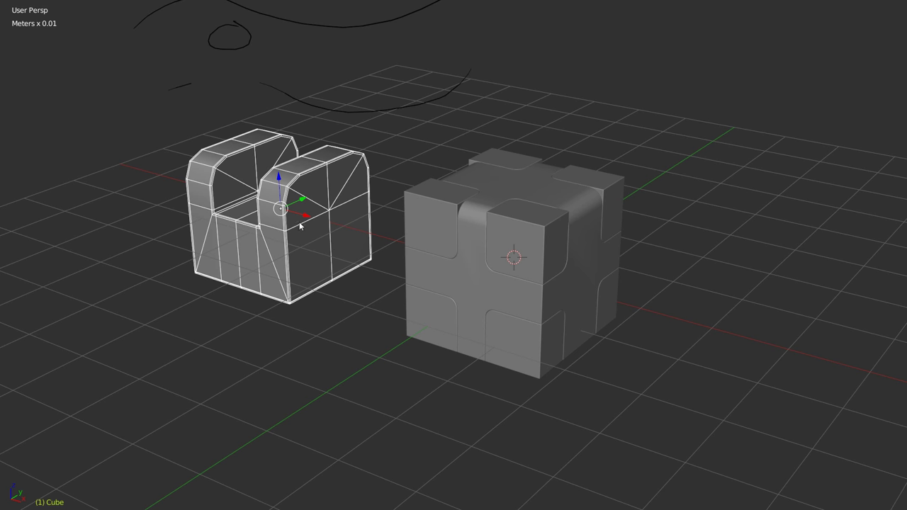
{"action": "scroll", "coordinate": [304, 190], "scroll_direction": "up", "scroll_amount": 2}
{"action": "scroll", "coordinate": [354, 187], "scroll_direction": "up", "scroll_amount": 2}
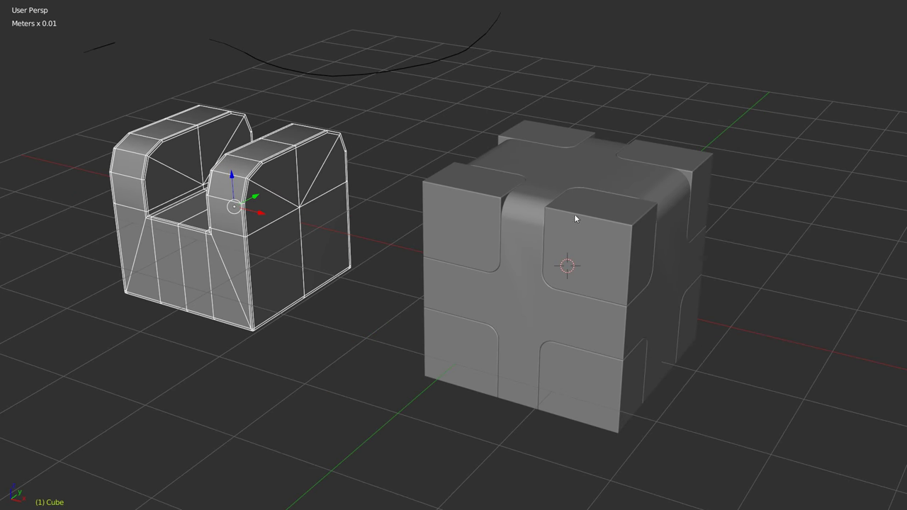
{"action": "middle_click_drag", "start_coordinate": [574, 218], "coordinate": [486, 209], "text": "shift"}
{"action": "middle_click_drag", "start_coordinate": [575, 243], "coordinate": [553, 228], "text": "shift"}
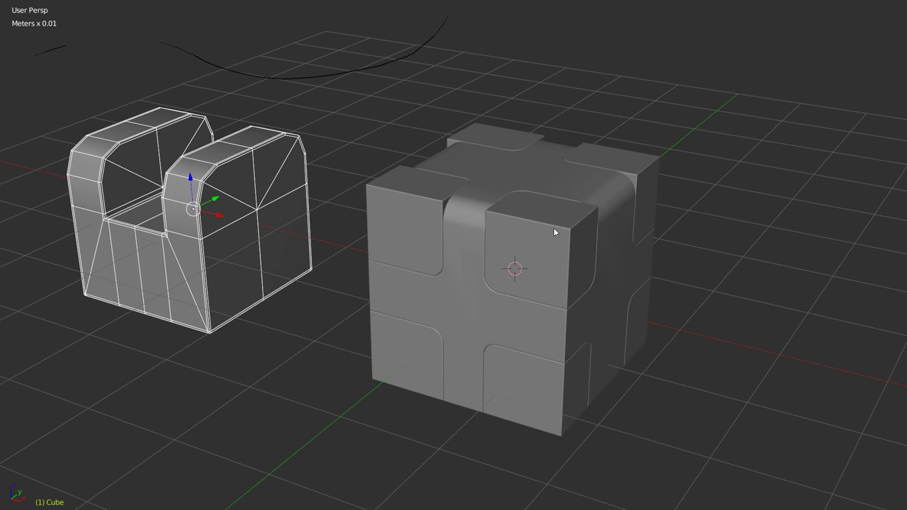
{"action": "scroll", "coordinate": [515, 247], "scroll_direction": "down", "scroll_amount": 1}
{"action": "scroll", "coordinate": [524, 238], "scroll_direction": "down", "scroll_amount": 2}
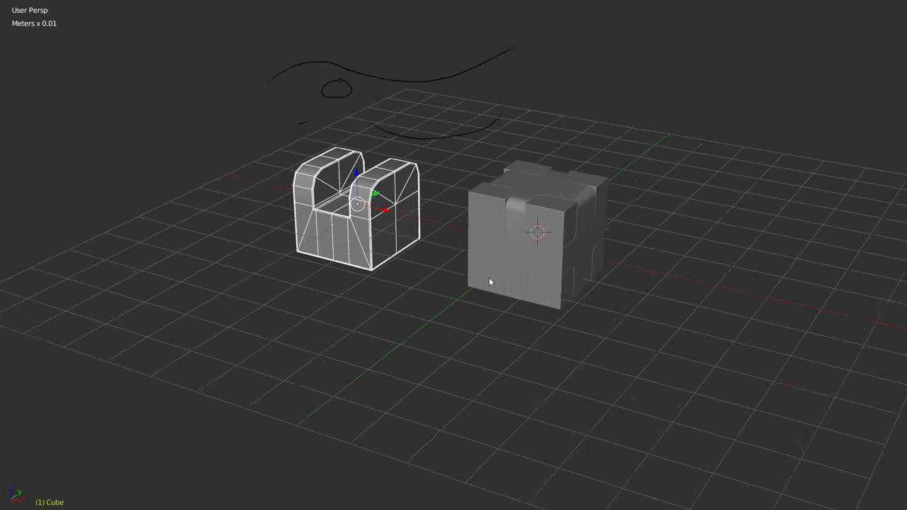
{"action": "scroll", "coordinate": [508, 221], "scroll_direction": "up", "scroll_amount": 2}
{"action": "scroll", "coordinate": [446, 220], "scroll_direction": "down", "scroll_amount": 3}
{"action": "middle_click_drag", "start_coordinate": [463, 236], "coordinate": [467, 207]}
{"action": "scroll", "coordinate": [457, 216], "scroll_direction": "up", "scroll_amount": 3}
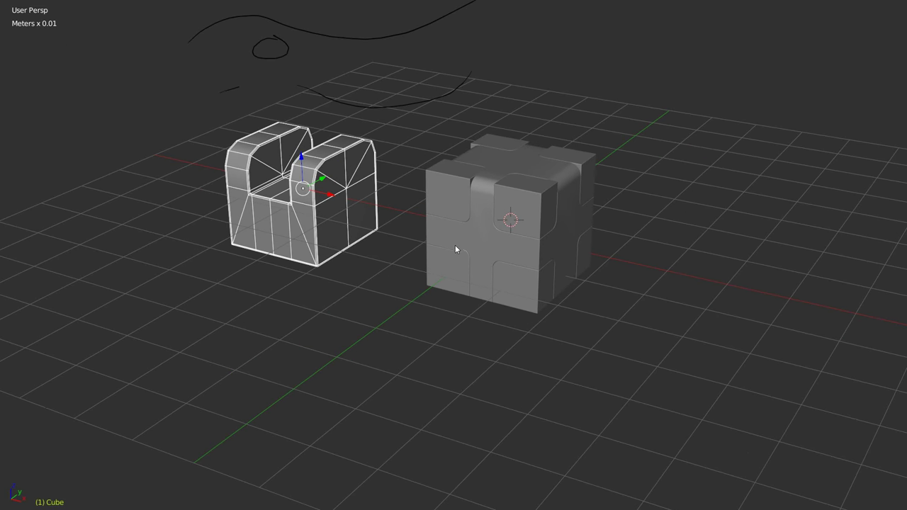
{"action": "middle_click_drag", "start_coordinate": [487, 223], "coordinate": [552, 141]}
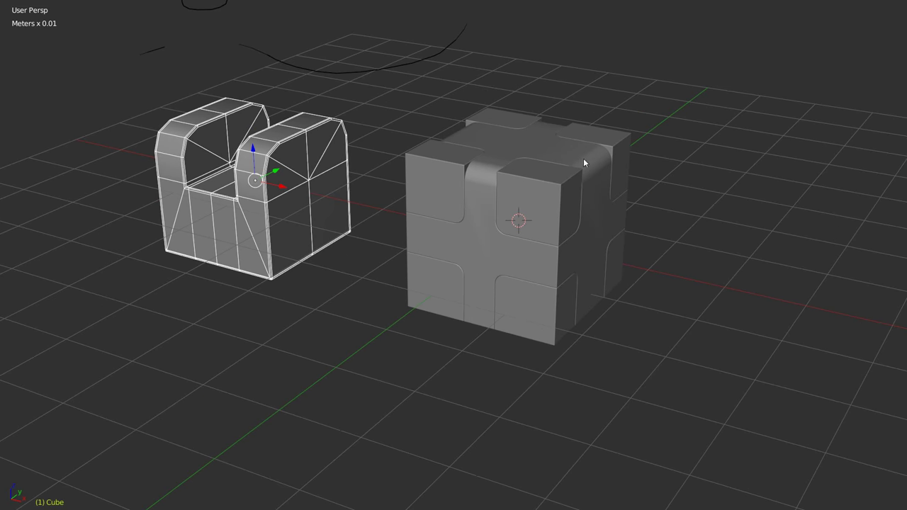
{"action": "middle_click_drag", "start_coordinate": [504, 188], "coordinate": [539, 159]}
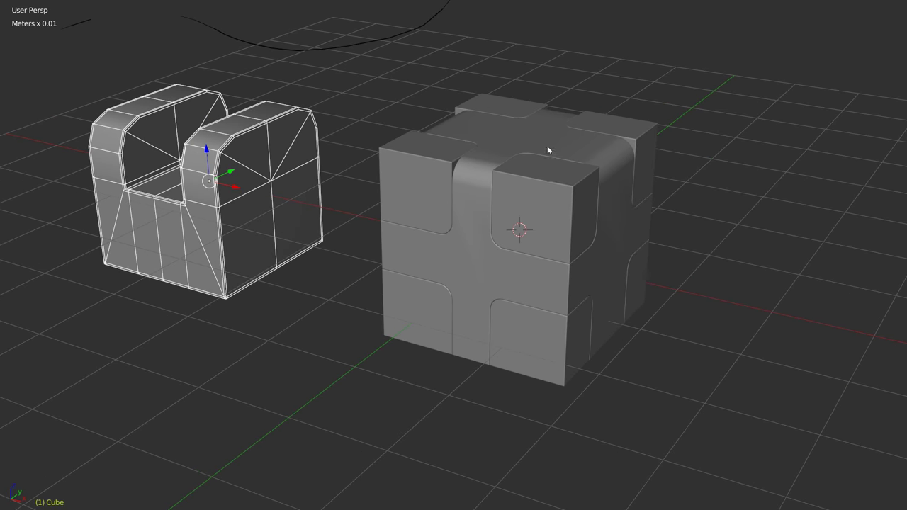
{"action": "middle_click_drag", "start_coordinate": [572, 194], "coordinate": [536, 197]}
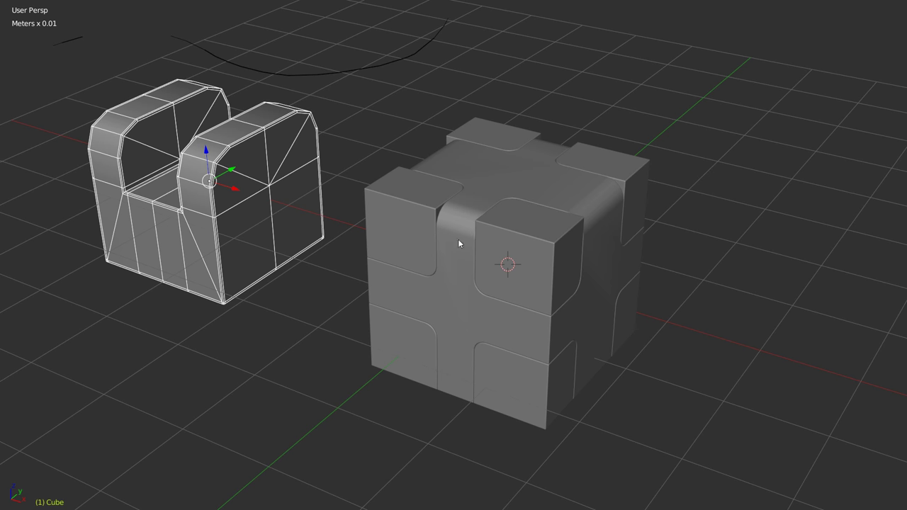
Step: Select the U-channel block and raise its Adjust Subsurf level to 2, then inspect the rounded result
{"action": "right_click", "coordinate": [526, 250]}
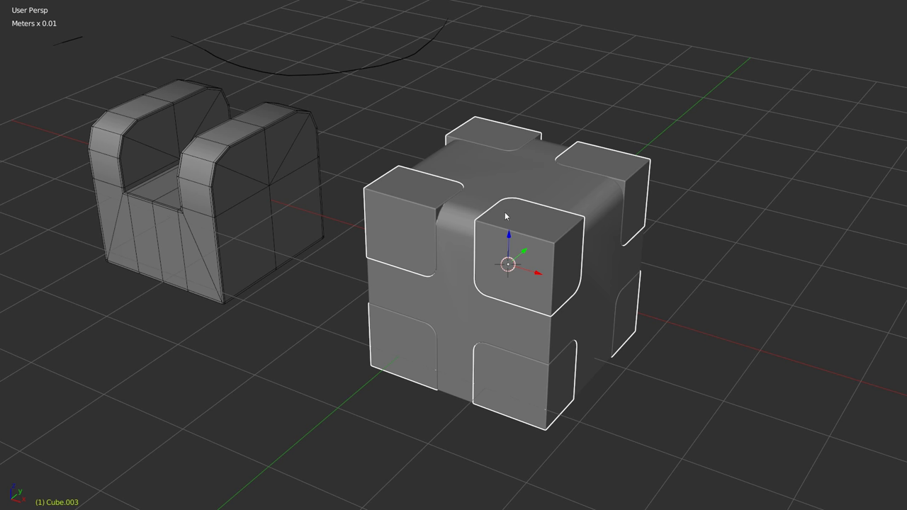
{"action": "middle_click_drag", "start_coordinate": [495, 224], "coordinate": [512, 211]}
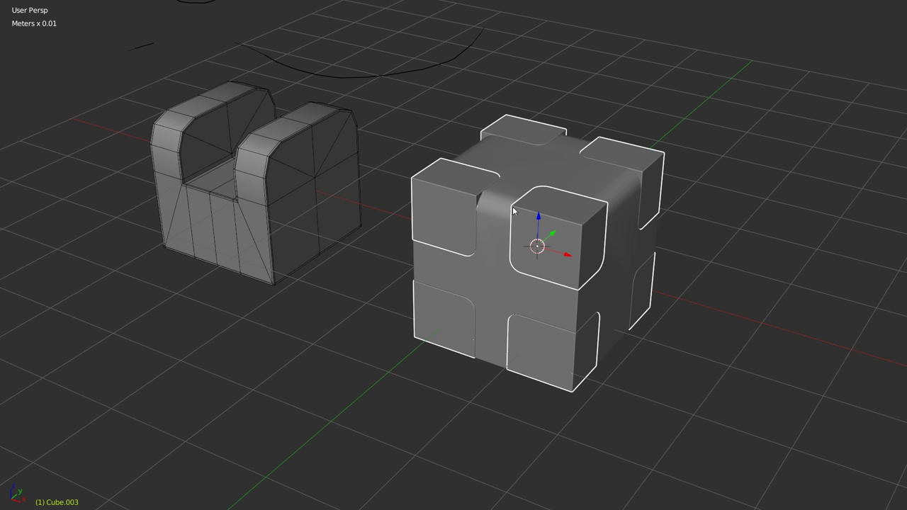
{"action": "right_click", "coordinate": [278, 165]}
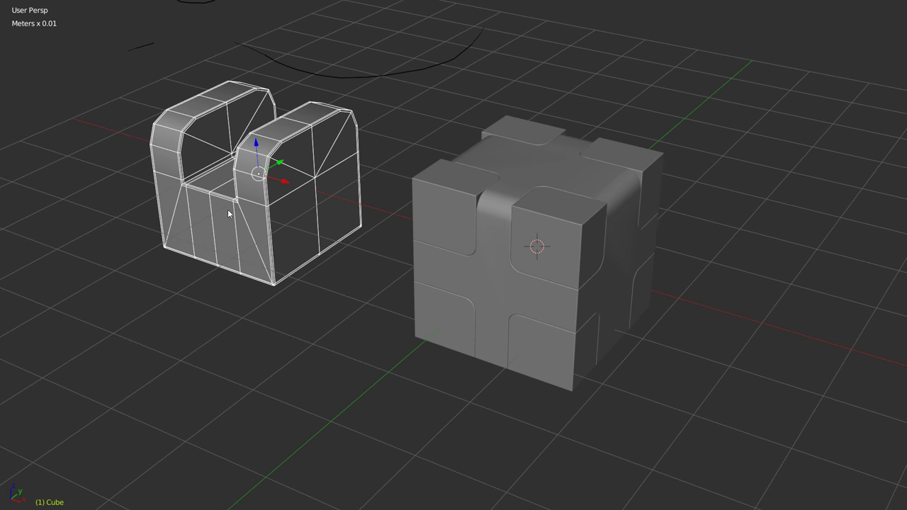
{"action": "middle_click_drag", "start_coordinate": [177, 177], "coordinate": [345, 168]}
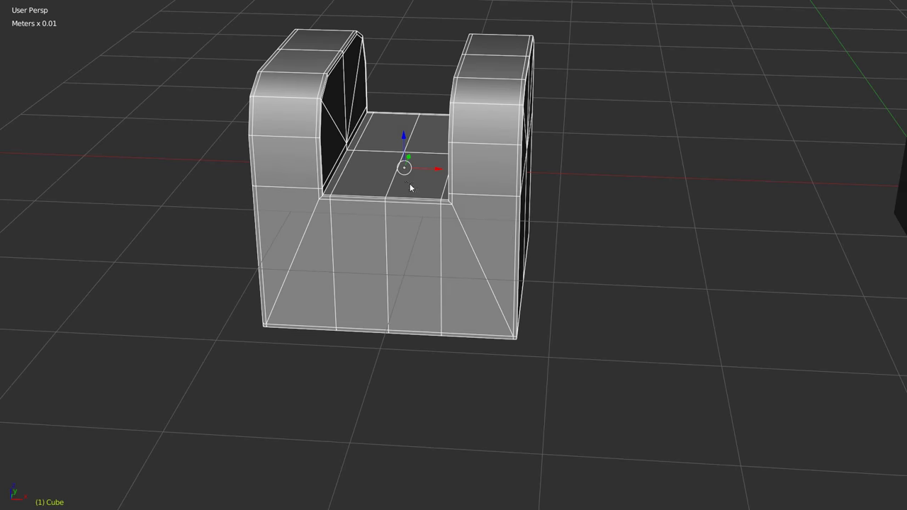
{"action": "mouse_move", "coordinate": [407, 183]}
{"action": "middle_mouse_down"}
{"action": "mouse_move", "coordinate": [495, 167]}
{"action": "mouse_move", "coordinate": [480, 176]}
{"action": "mouse_move", "coordinate": [489, 144]}
{"action": "mouse_move", "coordinate": [505, 170]}
{"action": "mouse_move", "coordinate": [394, 169]}
{"action": "mouse_move", "coordinate": [401, 194]}
{"action": "middle_mouse_up"}
{"action": "key", "text": "alt+q"}
{"action": "left_click", "coordinate": [526, 238]}
{"action": "scroll", "coordinate": [567, 240], "scroll_direction": "up", "scroll_amount": 2}
{"action": "key", "text": "Escape"}
{"action": "mouse_move", "coordinate": [513, 227]}
{"action": "middle_mouse_down"}
{"action": "mouse_move", "coordinate": [457, 166]}
{"action": "mouse_move", "coordinate": [486, 166]}
{"action": "mouse_move", "coordinate": [592, 228]}
{"action": "mouse_move", "coordinate": [508, 206]}
{"action": "mouse_move", "coordinate": [479, 215]}
{"action": "mouse_move", "coordinate": [453, 199]}
{"action": "middle_mouse_up"}
{"action": "scroll", "coordinate": [453, 198], "scroll_direction": "up", "scroll_amount": 3}
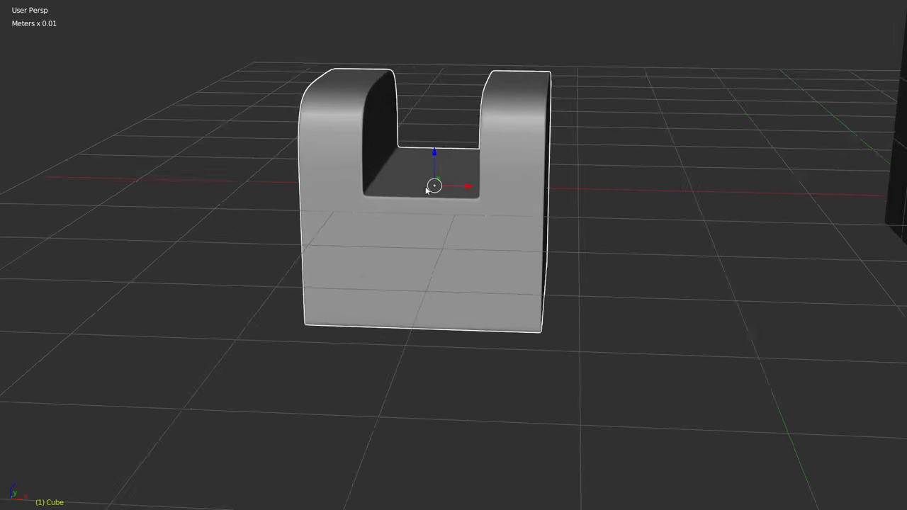
{"action": "mouse_move", "coordinate": [391, 170]}
{"action": "middle_mouse_down"}
{"action": "mouse_move", "coordinate": [496, 219]}
{"action": "mouse_move", "coordinate": [495, 198]}
{"action": "mouse_move", "coordinate": [466, 220]}
{"action": "middle_mouse_up"}
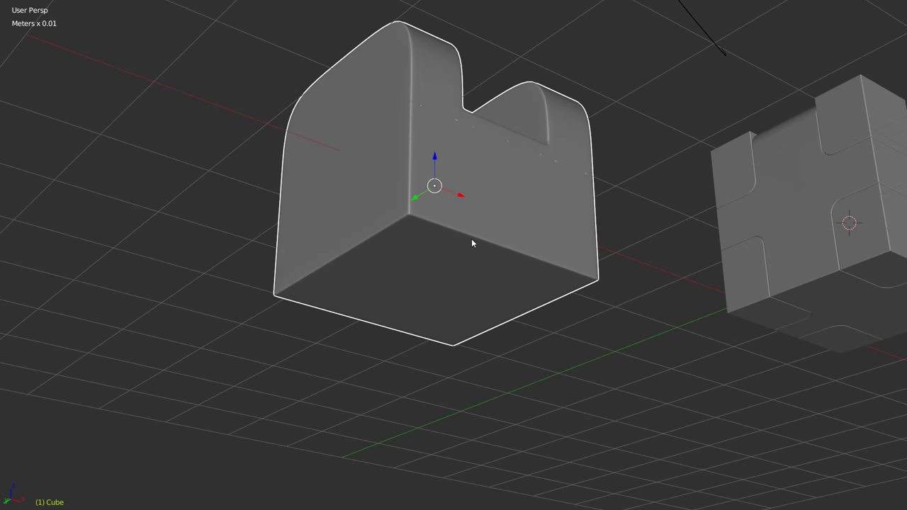
Step: Set the U-block's subdivision level back to 0
{"action": "key", "text": "shift+space"}
{"action": "left_click", "coordinate": [546, 265]}
{"action": "scroll", "coordinate": [561, 264], "scroll_direction": "down", "scroll_amount": 2}
{"action": "left_click", "coordinate": [562, 264]}
{"action": "mouse_move", "coordinate": [562, 265]}
{"action": "middle_mouse_down"}
{"action": "mouse_move", "coordinate": [474, 234]}
{"action": "mouse_move", "coordinate": [404, 231]}
{"action": "middle_mouse_up"}
Step: In Edit Mode with X-ray, select the bottom-right corner edge segments of the U-block
{"action": "key", "text": "Tab"}
{"action": "key", "text": "alt+z"}
{"action": "left_click", "coordinate": [353, 245]}
{"action": "middle_click_drag", "start_coordinate": [352, 245], "coordinate": [452, 213]}
{"action": "left_click", "coordinate": [510, 225]}
{"action": "left_click", "coordinate": [575, 269], "text": "shift"}
{"action": "left_click", "coordinate": [412, 155]}
{"action": "mouse_move", "coordinate": [574, 207]}
{"action": "middle_mouse_down"}
{"action": "mouse_move", "coordinate": [451, 277]}
{"action": "mouse_move", "coordinate": [640, 217]}
{"action": "middle_mouse_up"}
{"action": "left_click", "coordinate": [655, 218]}
{"action": "mouse_move", "coordinate": [564, 247]}
{"action": "middle_mouse_down"}
{"action": "mouse_move", "coordinate": [588, 217]}
{"action": "mouse_move", "coordinate": [518, 237]}
{"action": "middle_mouse_up"}
{"action": "left_click", "coordinate": [517, 236]}
{"action": "left_click", "coordinate": [599, 253], "text": "shift"}
{"action": "key", "text": "w"}
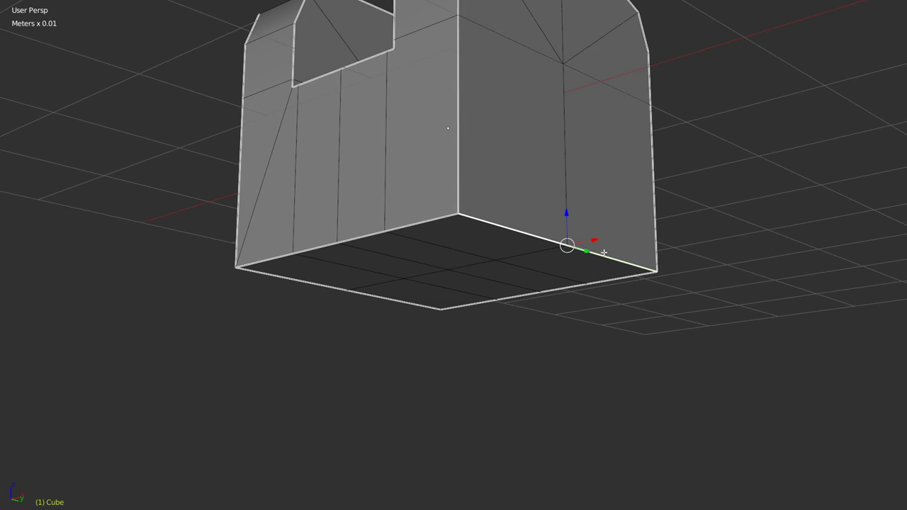
{"action": "key", "text": "w"}
{"action": "middle_click_drag", "start_coordinate": [493, 155], "coordinate": [487, 233]}
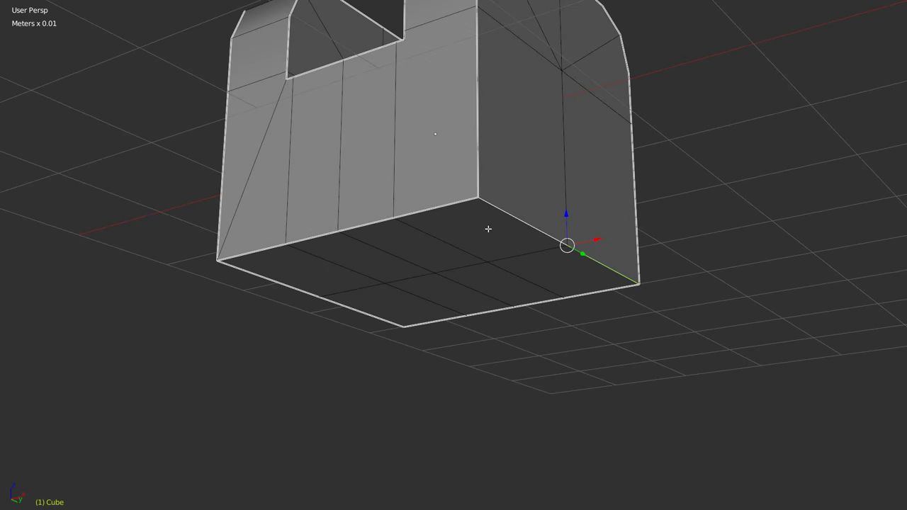
Step: Bevel the selected bottom corner edge into a two-segment chamfer
{"action": "key", "text": "ctrl+b"}
{"action": "scroll", "coordinate": [587, 287], "scroll_direction": "down", "scroll_amount": 5}
{"action": "scroll", "coordinate": [587, 289], "scroll_direction": "up", "scroll_amount": 1}
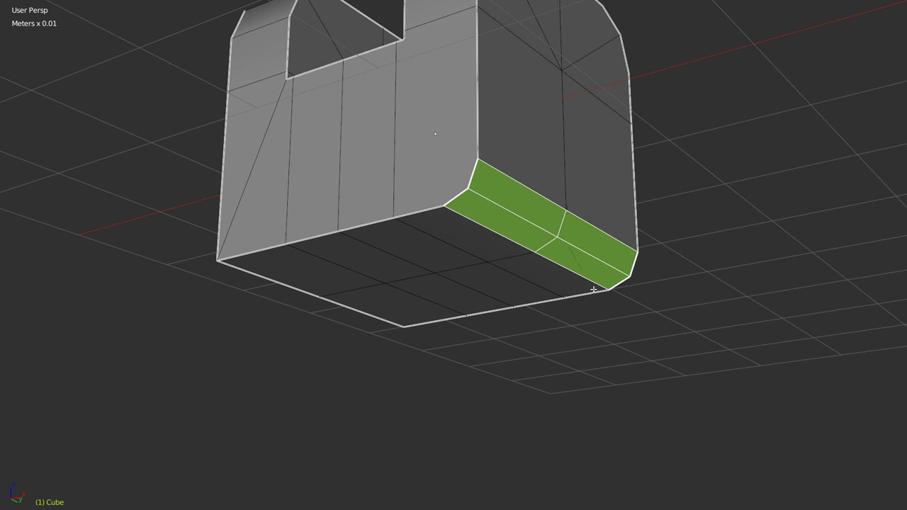
{"action": "left_click", "coordinate": [493, 212]}
{"action": "middle_click_drag", "start_coordinate": [494, 212], "coordinate": [527, 255]}
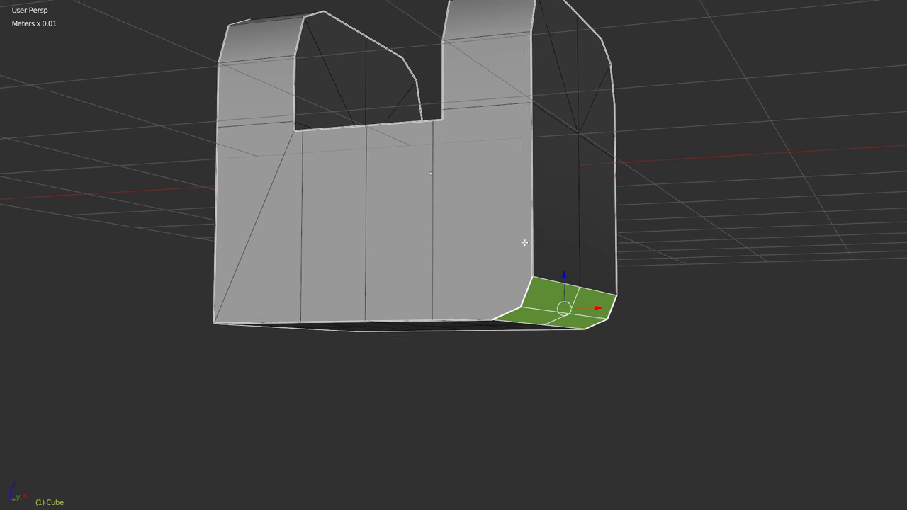
{"action": "scroll", "coordinate": [522, 217], "scroll_direction": "down", "scroll_amount": 3}
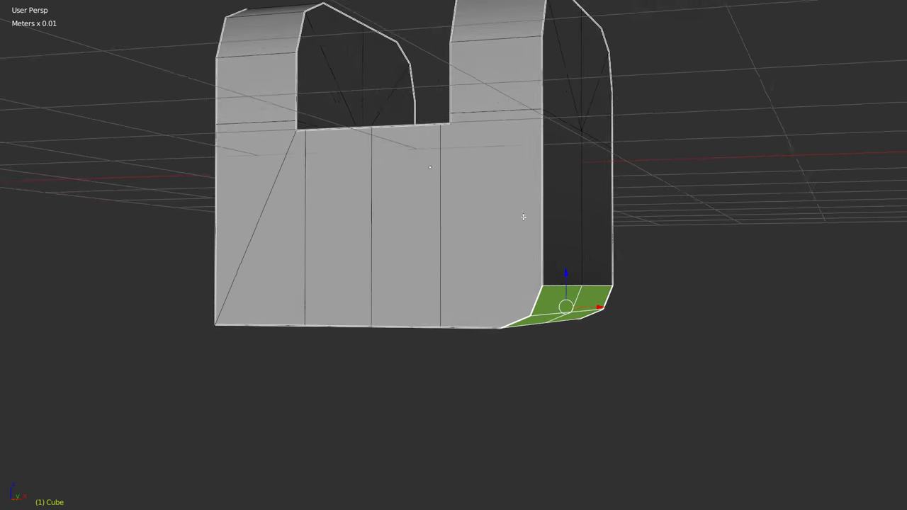
{"action": "scroll", "coordinate": [517, 219], "scroll_direction": "down", "scroll_amount": 2}
{"action": "mouse_move", "coordinate": [517, 219]}
{"action": "middle_mouse_down"}
{"action": "mouse_move", "coordinate": [522, 205]}
{"action": "mouse_move", "coordinate": [505, 226]}
{"action": "middle_mouse_up"}
{"action": "scroll", "coordinate": [505, 226], "scroll_direction": "up", "scroll_amount": 2}
Step: Knife a horizontal cut and a vertical cut across the front face from the lower-right corner vertex
{"action": "key", "text": "ctrl+e"}
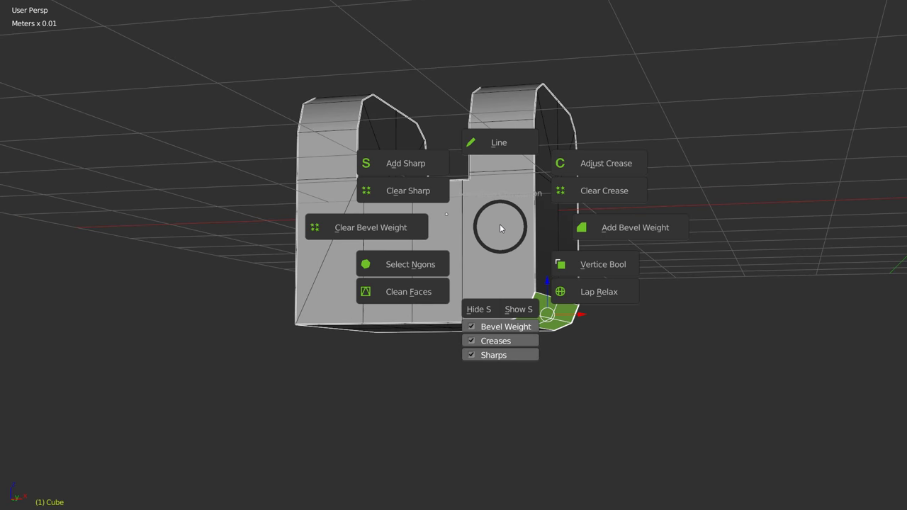
{"action": "right_click", "coordinate": [489, 256]}
{"action": "right_click", "coordinate": [525, 280]}
{"action": "middle_click_drag", "start_coordinate": [525, 279], "coordinate": [537, 283]}
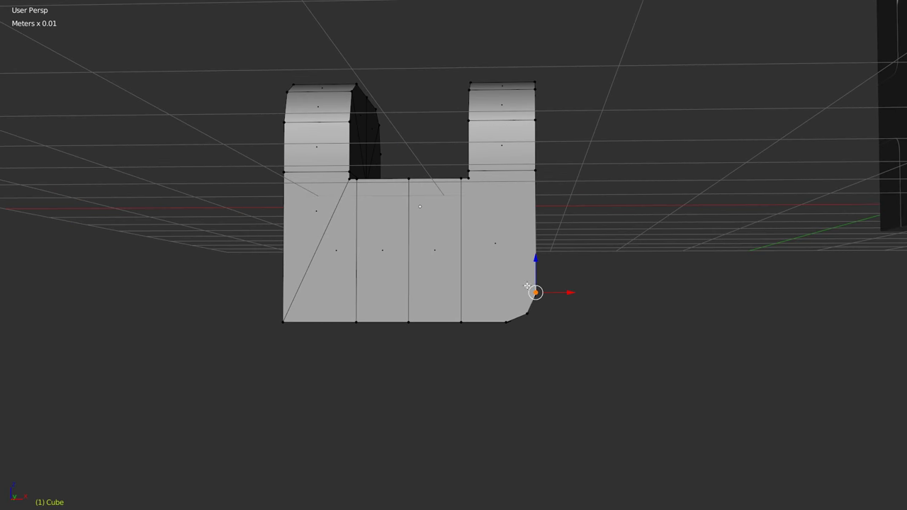
{"action": "key", "text": "k"}
{"action": "left_click", "coordinate": [528, 291]}
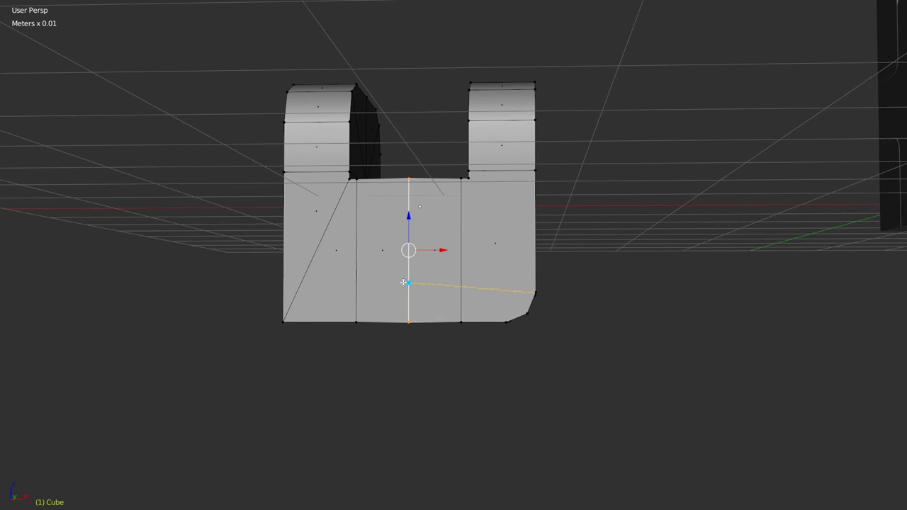
{"action": "left_click", "coordinate": [409, 292]}
{"action": "key", "text": "Return"}
{"action": "key", "text": "k"}
{"action": "left_click", "coordinate": [505, 322]}
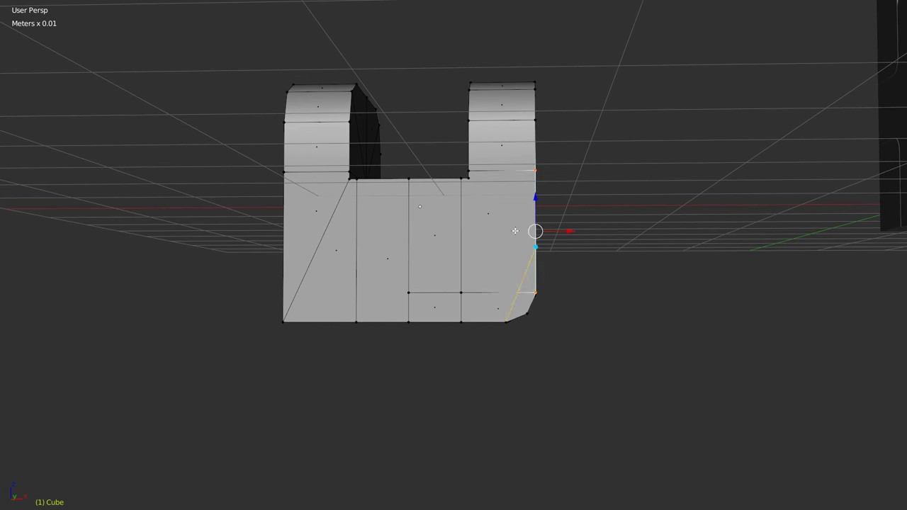
{"action": "left_click", "coordinate": [505, 170]}
Step: Add another knife cut from the upper edge and commit the new edges
{"action": "left_click", "coordinate": [468, 178]}
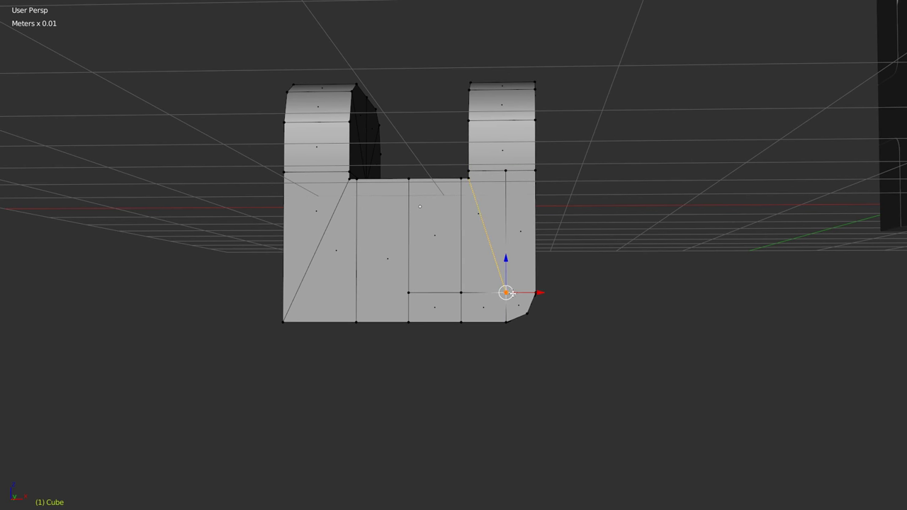
{"action": "middle_click_drag", "start_coordinate": [522, 243], "coordinate": [462, 301]}
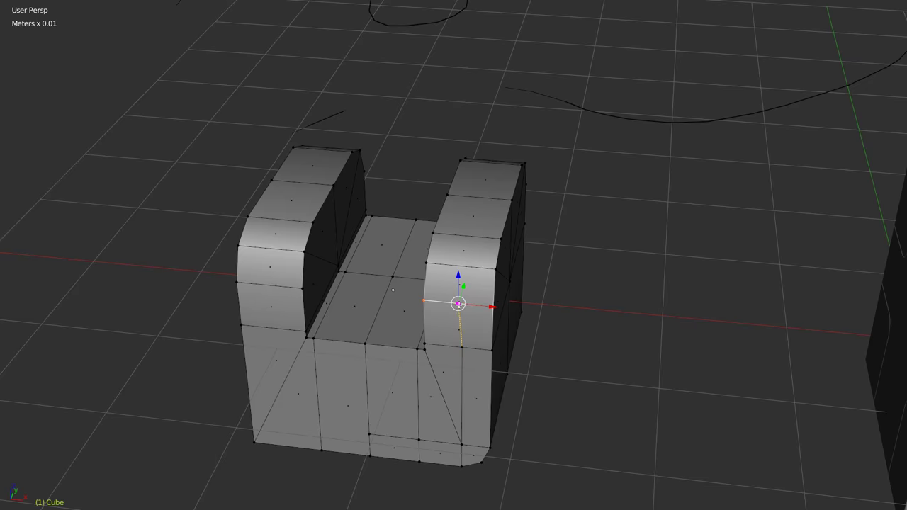
{"action": "middle_click_drag", "start_coordinate": [459, 303], "coordinate": [457, 283]}
{"action": "scroll", "coordinate": [457, 284], "scroll_direction": "up", "scroll_amount": 3}
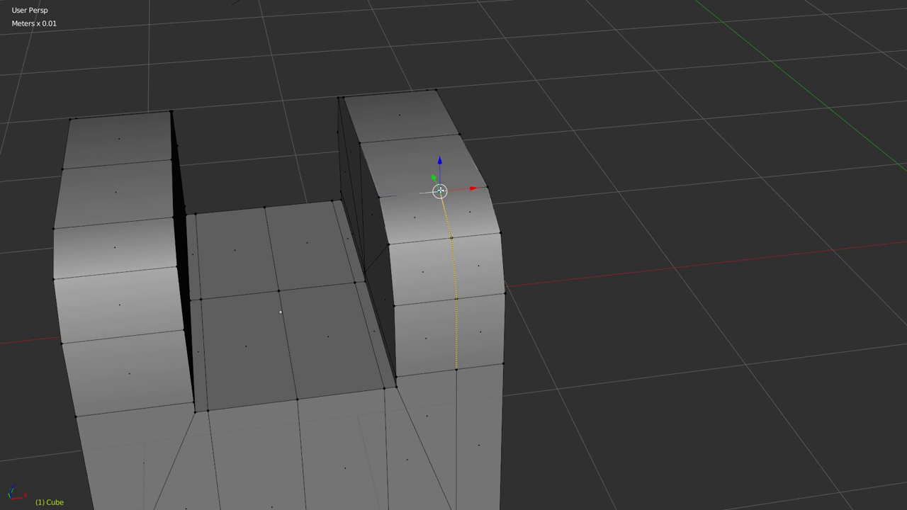
{"action": "key", "text": "Return"}
{"action": "scroll", "coordinate": [429, 158], "scroll_direction": "down", "scroll_amount": 4}
{"action": "mouse_move", "coordinate": [430, 157]}
{"action": "middle_mouse_down"}
{"action": "mouse_move", "coordinate": [419, 186]}
{"action": "mouse_move", "coordinate": [433, 247]}
{"action": "middle_mouse_up"}
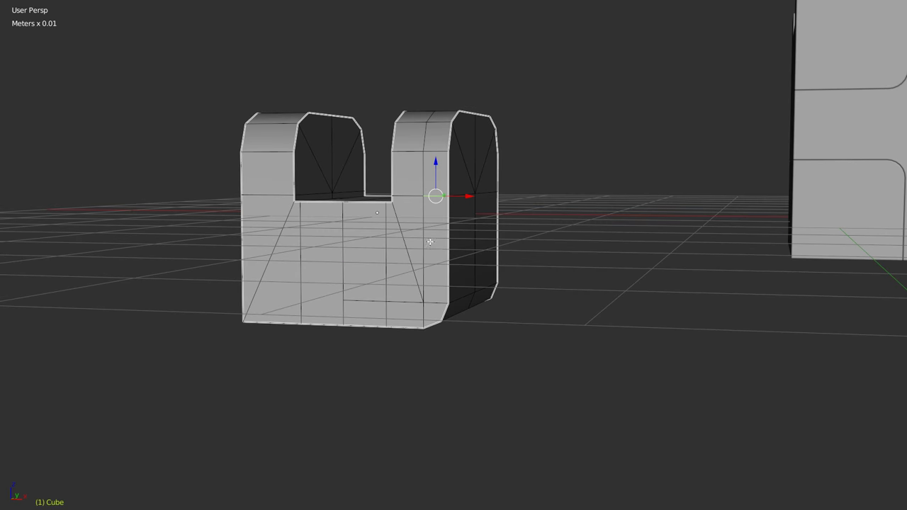
Step: Select all geometry and symmetrize the block along the Y axis via the Speedflow pie
{"action": "key", "text": "Tab"}
{"action": "key", "text": "Tab"}
{"action": "key", "text": "a"}
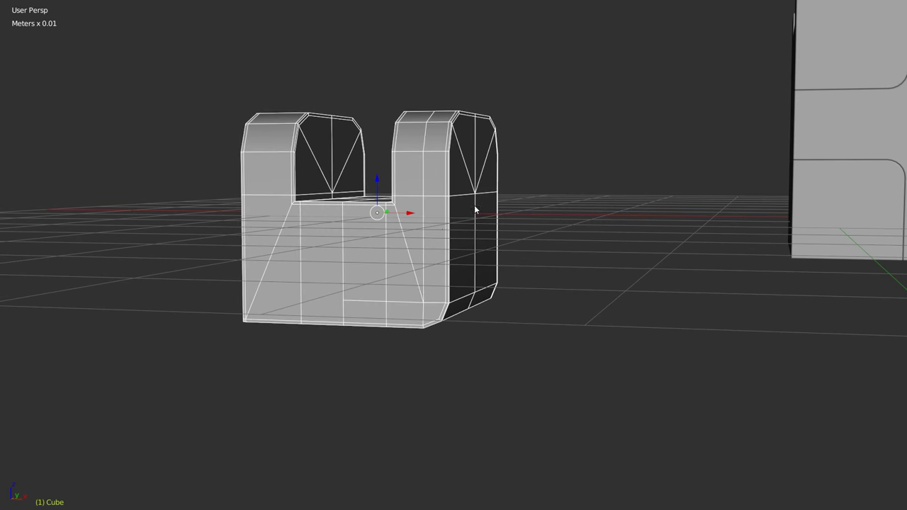
{"action": "key", "text": "q"}
{"action": "left_click", "coordinate": [406, 353]}
{"action": "middle_click_drag", "start_coordinate": [406, 353], "coordinate": [397, 320]}
{"action": "key", "text": "shift+y"}
{"action": "left_click", "coordinate": [498, 153]}
{"action": "key", "text": "Escape"}
{"action": "key", "text": "KP_1"}
{"action": "mouse_move", "coordinate": [449, 182]}
{"action": "middle_mouse_down"}
{"action": "mouse_move", "coordinate": [470, 197]}
{"action": "mouse_move", "coordinate": [461, 174]}
{"action": "mouse_move", "coordinate": [399, 233]}
{"action": "middle_mouse_up"}
Step: Smooth the block with level-2 subdivision, then select the cross-notched cube
{"action": "key", "text": "q"}
{"action": "left_click", "coordinate": [490, 293]}
{"action": "key", "text": "Escape"}
{"action": "mouse_move", "coordinate": [543, 267]}
{"action": "middle_mouse_down"}
{"action": "mouse_move", "coordinate": [401, 237]}
{"action": "mouse_move", "coordinate": [379, 184]}
{"action": "mouse_move", "coordinate": [353, 234]}
{"action": "mouse_move", "coordinate": [307, 210]}
{"action": "middle_mouse_up"}
{"action": "mouse_move", "coordinate": [345, 239]}
{"action": "middle_mouse_down"}
{"action": "mouse_move", "coordinate": [333, 269]}
{"action": "mouse_move", "coordinate": [515, 243]}
{"action": "mouse_move", "coordinate": [444, 234]}
{"action": "mouse_move", "coordinate": [463, 218]}
{"action": "mouse_move", "coordinate": [473, 184]}
{"action": "mouse_move", "coordinate": [480, 209]}
{"action": "middle_mouse_up"}
{"action": "right_click", "coordinate": [457, 206]}
Step: Check the cube's bevel adjustment, then switch to Front Ortho view and zoom in
{"action": "scroll", "coordinate": [481, 209], "scroll_direction": "up", "scroll_amount": 3}
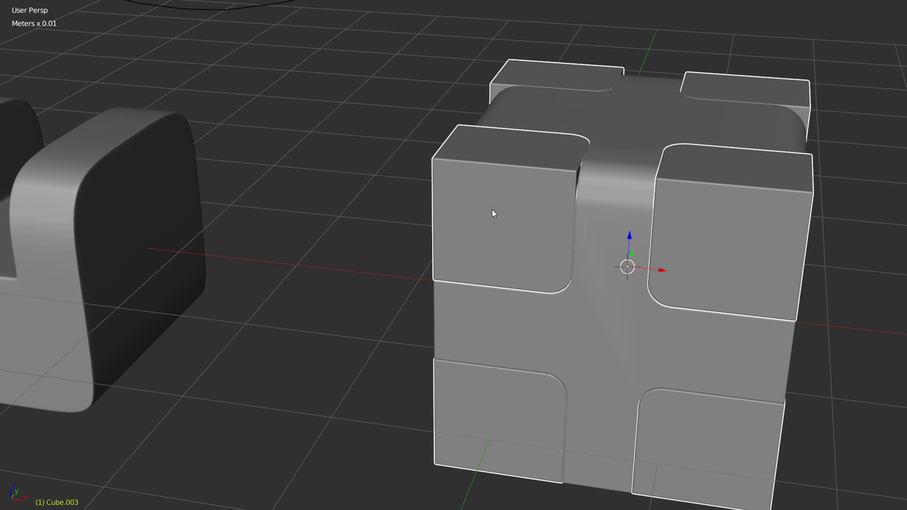
{"action": "key", "text": "q"}
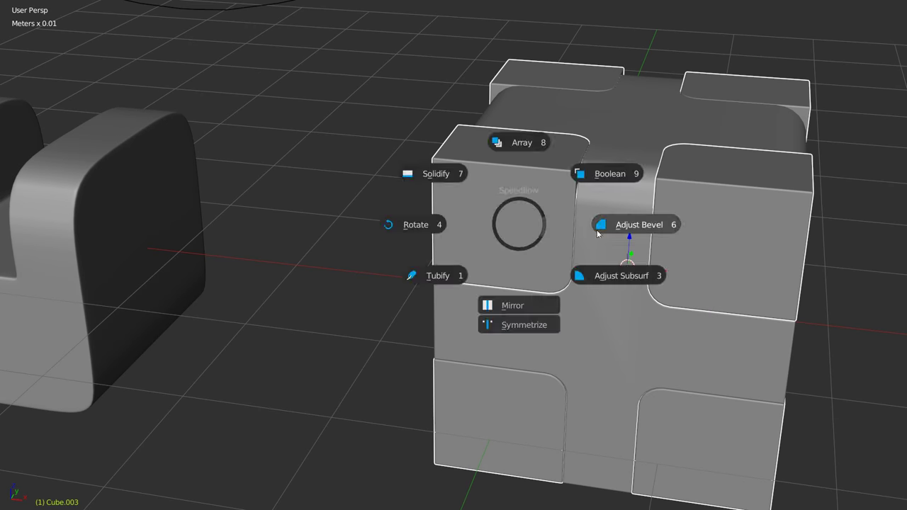
{"action": "left_click", "coordinate": [560, 230]}
{"action": "key", "text": "Escape"}
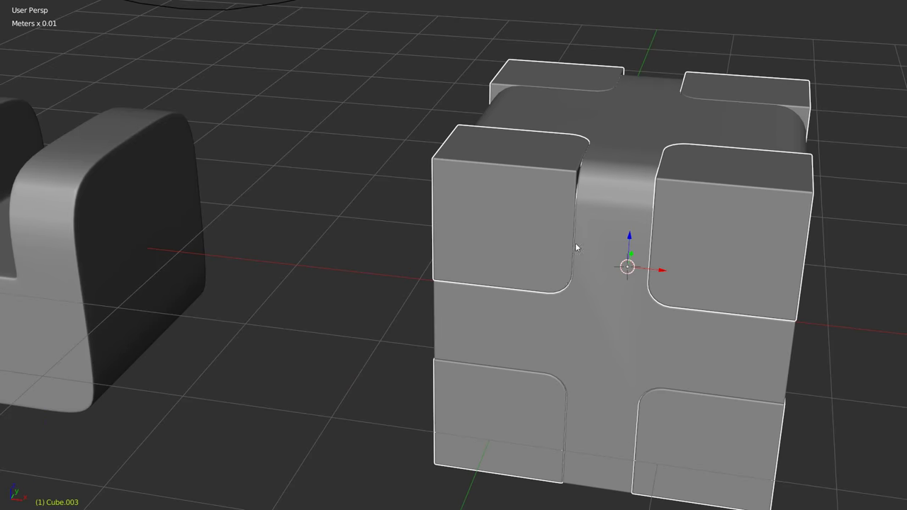
{"action": "key", "text": "q"}
{"action": "left_click", "coordinate": [454, 205]}
{"action": "scroll", "coordinate": [459, 188], "scroll_direction": "up", "scroll_amount": 3}
{"action": "scroll", "coordinate": [458, 189], "scroll_direction": "up", "scroll_amount": 1}
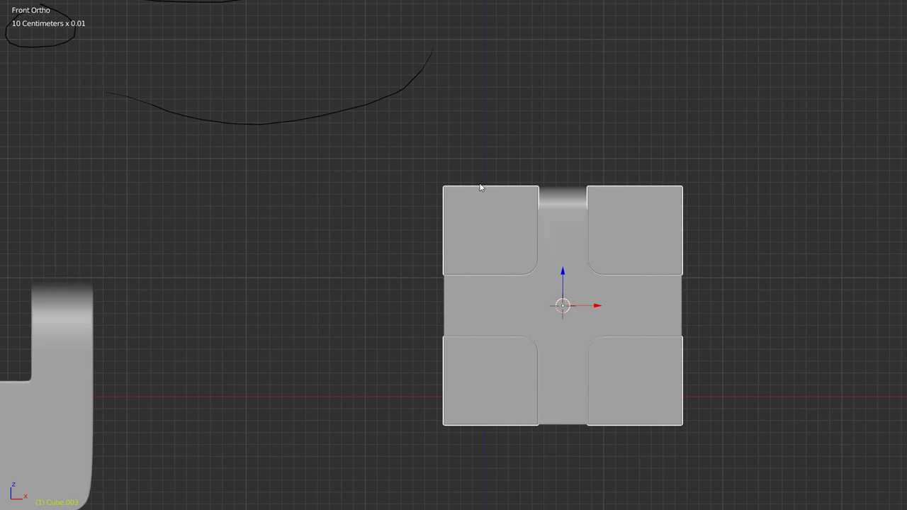
Step: Draw a thin BoxCutter slot into the top-left block with Apply Operations off
{"action": "key", "text": "alt+w"}
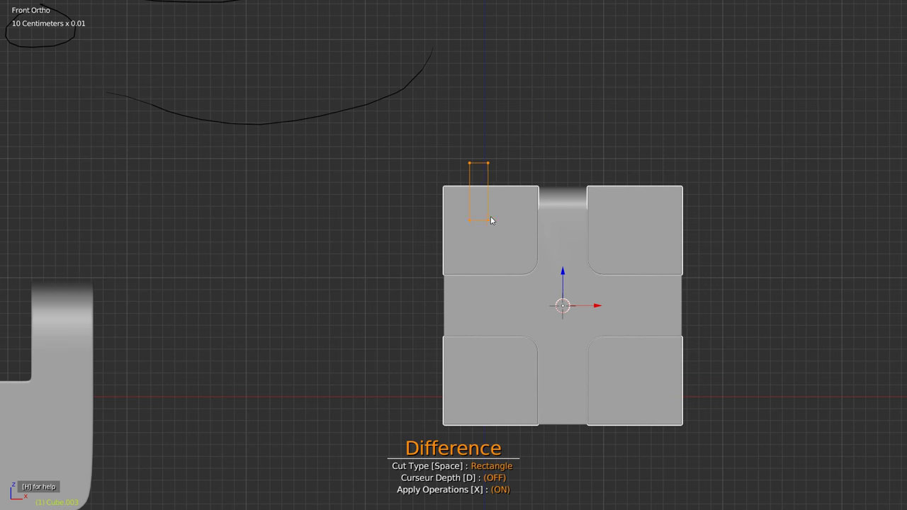
{"action": "mouse_move", "coordinate": [480, 226]}
{"action": "left_mouse_down"}
{"action": "mouse_move", "coordinate": [465, 212]}
{"action": "mouse_move", "coordinate": [450, 495]}
{"action": "mouse_move", "coordinate": [488, 201]}
{"action": "mouse_move", "coordinate": [472, 204]}
{"action": "left_mouse_up"}
{"action": "key", "text": "x"}
{"action": "mouse_move", "coordinate": [472, 203]}
{"action": "middle_mouse_down"}
{"action": "mouse_move", "coordinate": [526, 149]}
{"action": "mouse_move", "coordinate": [478, 170]}
{"action": "middle_mouse_up"}
{"action": "scroll", "coordinate": [526, 153], "scroll_direction": "down", "scroll_amount": 5}
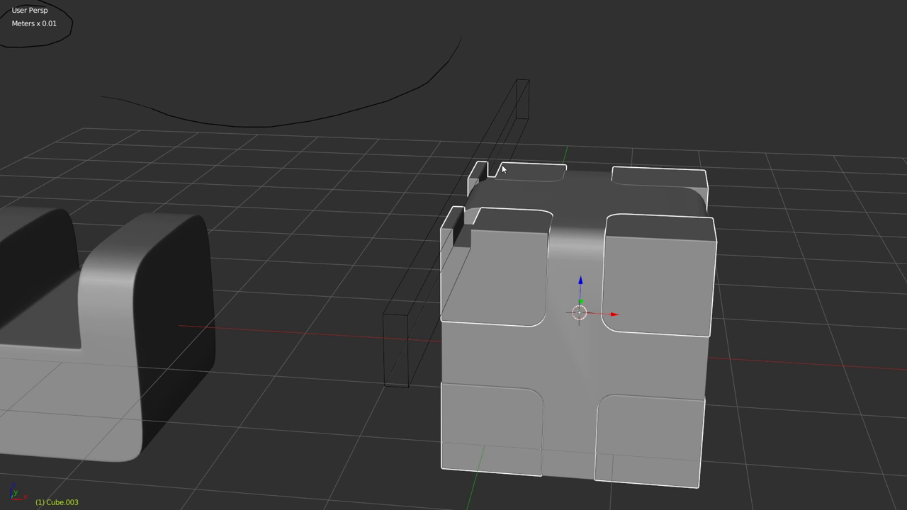
Step: Give the slot cutter a HardOps Array of 3 copies with 1.53 offset
{"action": "left_click", "coordinate": [503, 167]}
{"action": "key", "text": "q"}
{"action": "key", "text": "q"}
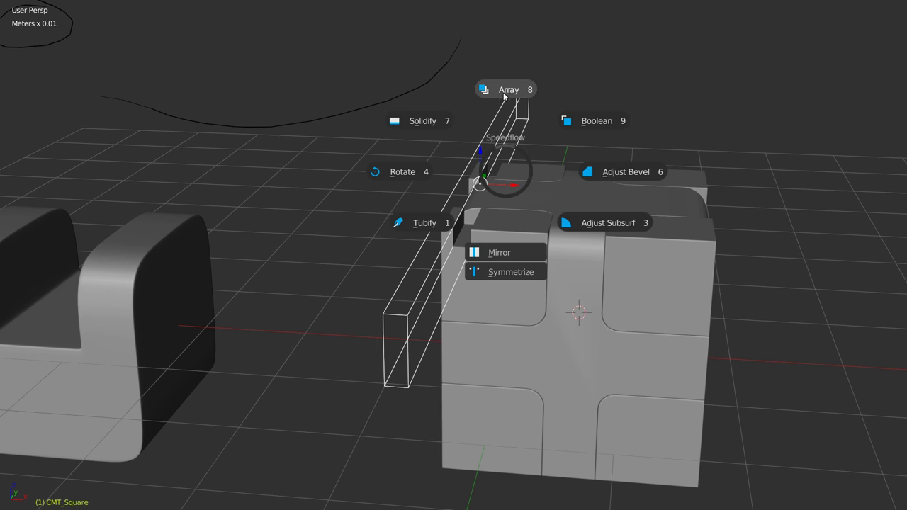
{"action": "left_click", "coordinate": [509, 95]}
{"action": "key", "text": "d"}
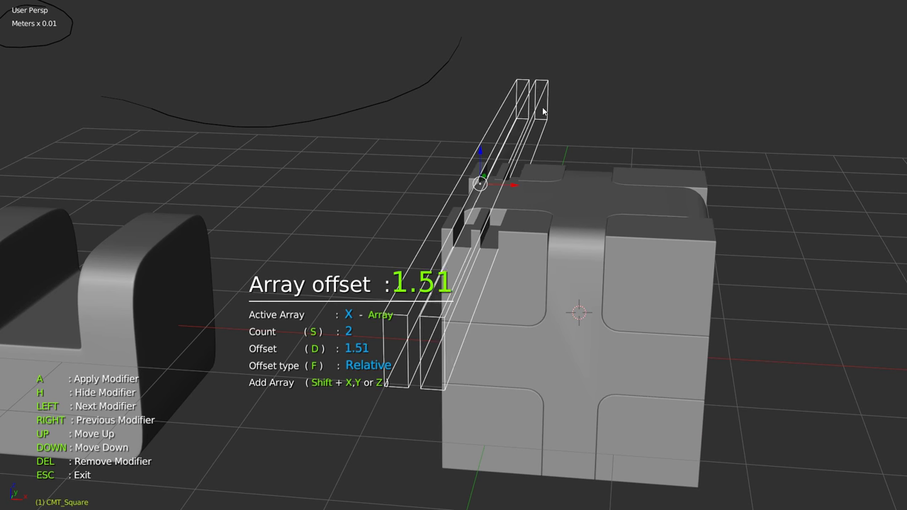
{"action": "key", "text": "s"}
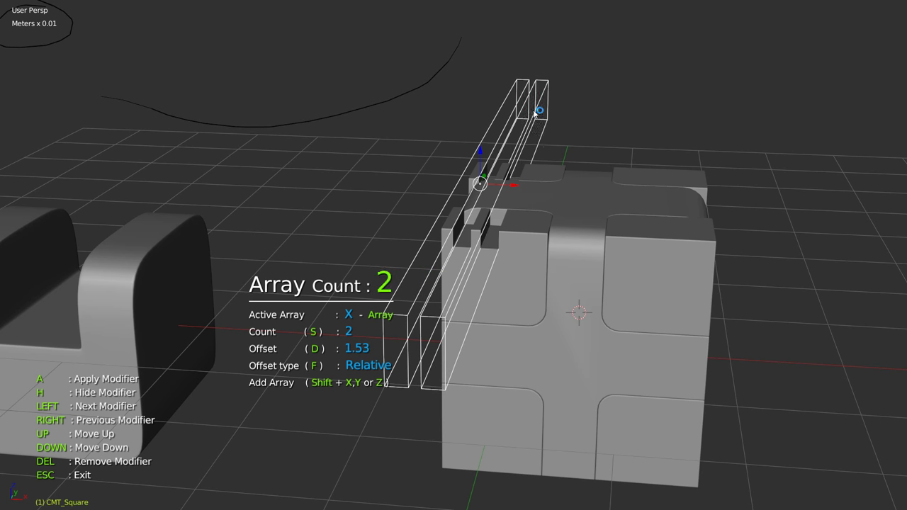
{"action": "key", "text": "s"}
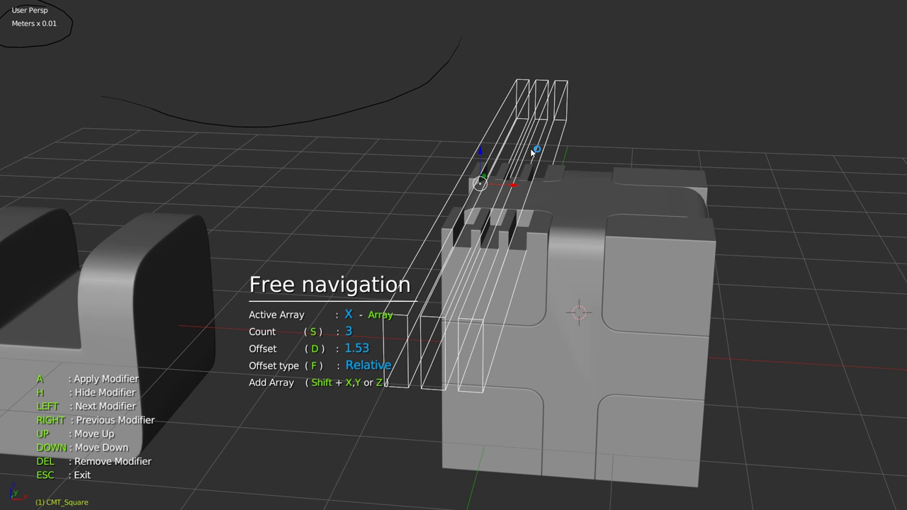
{"action": "key", "text": "Escape"}
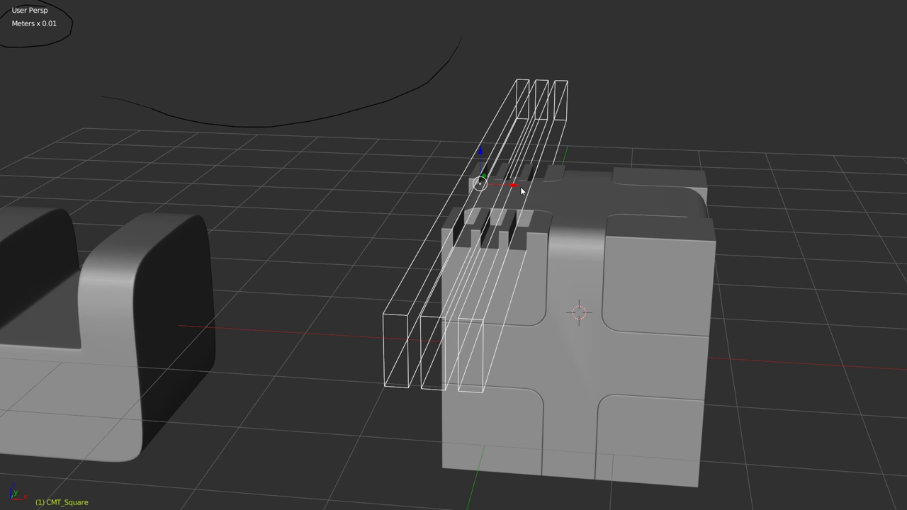
Step: Lower the three cutters in Z and Boolean-difference them from the cube
{"action": "middle_click_drag", "start_coordinate": [519, 190], "coordinate": [496, 173]}
{"action": "left_click_drag", "start_coordinate": [494, 169], "coordinate": [488, 202]}
{"action": "middle_click_drag", "start_coordinate": [488, 202], "coordinate": [538, 267]}
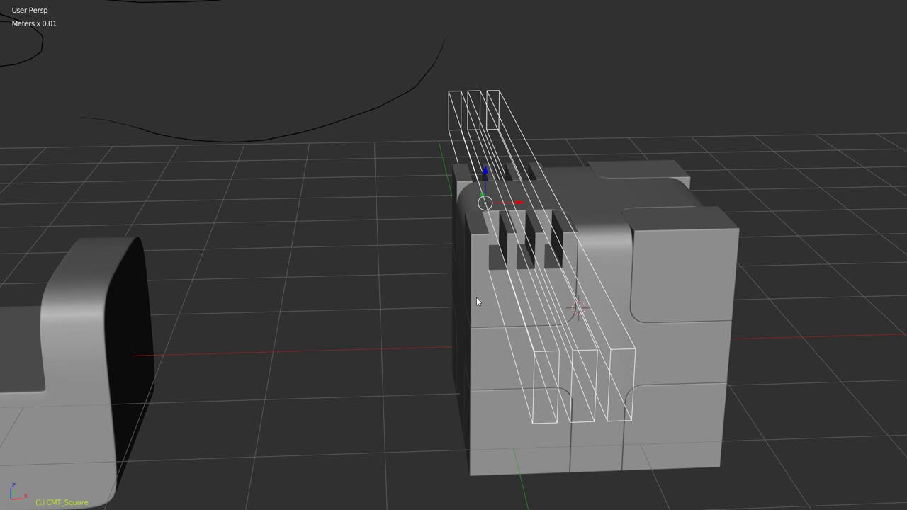
{"action": "right_click", "coordinate": [476, 296], "text": "shift"}
{"action": "key", "text": "q"}
{"action": "left_click", "coordinate": [568, 253]}
{"action": "mouse_move", "coordinate": [549, 256]}
{"action": "middle_mouse_down"}
{"action": "mouse_move", "coordinate": [522, 267]}
{"action": "mouse_move", "coordinate": [485, 241]}
{"action": "mouse_move", "coordinate": [516, 233]}
{"action": "middle_mouse_up"}
{"action": "left_click", "coordinate": [518, 268]}
Step: In Edit Mode, select the rear and slot fin top edges of the cube
{"action": "scroll", "coordinate": [485, 241], "scroll_direction": "up", "scroll_amount": 3}
{"action": "key", "text": "Tab"}
{"action": "left_click", "coordinate": [536, 142]}
{"action": "left_click", "coordinate": [432, 140], "text": "shift"}
{"action": "left_click", "coordinate": [454, 128], "text": "shift"}
{"action": "left_click", "coordinate": [490, 126], "text": "shift"}
{"action": "left_click", "coordinate": [523, 122], "text": "shift"}
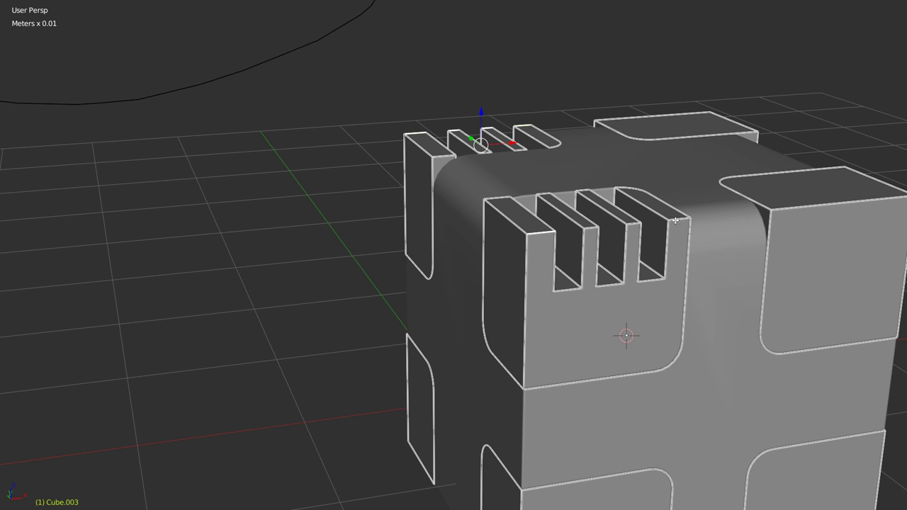
{"action": "left_click", "coordinate": [632, 223], "text": "shift"}
{"action": "left_click", "coordinate": [590, 229], "text": "shift"}
{"action": "left_click", "coordinate": [532, 235], "text": "shift"}
Step: Add the front fin top edges to the selection and bevel them round
{"action": "key", "text": "ctrl+b"}
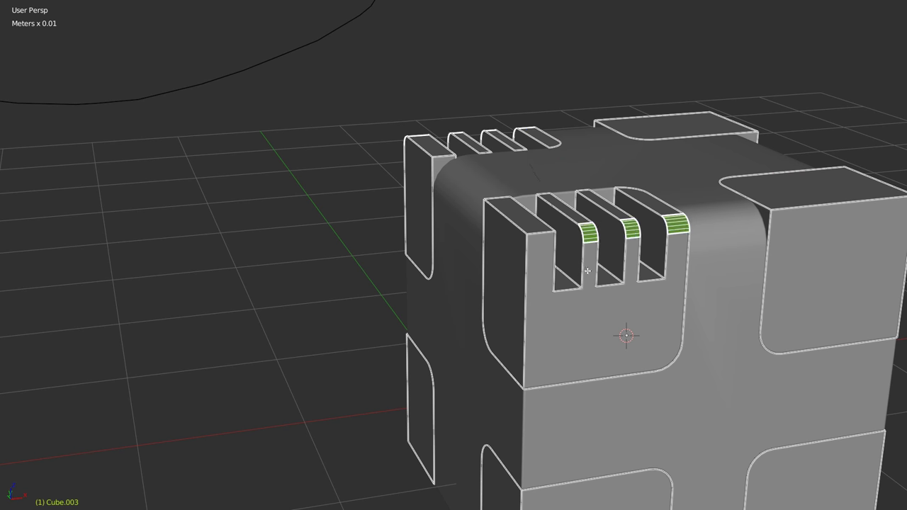
{"action": "key", "text": "Escape"}
{"action": "left_click", "coordinate": [542, 239], "text": "shift"}
{"action": "left_click", "coordinate": [669, 220]}
{"action": "left_click", "coordinate": [634, 224], "text": "shift"}
{"action": "left_click", "coordinate": [593, 227], "text": "shift"}
{"action": "left_click", "coordinate": [554, 236], "text": "shift"}
{"action": "key", "text": "ctrl+b"}
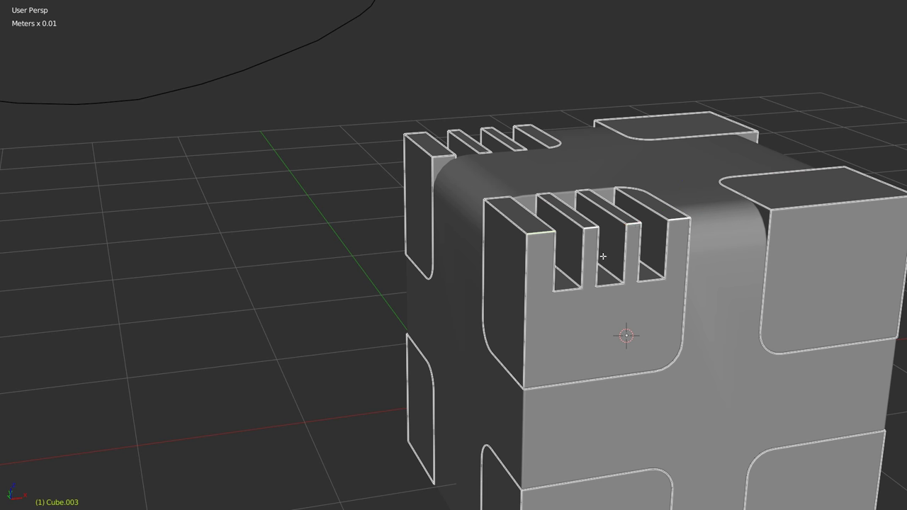
{"action": "scroll", "coordinate": [634, 305], "scroll_direction": "up", "scroll_amount": 3}
{"action": "left_click", "coordinate": [638, 314]}
Step: Back in Object Mode, adjust the cube's bevel modifier
{"action": "key", "text": "Tab"}
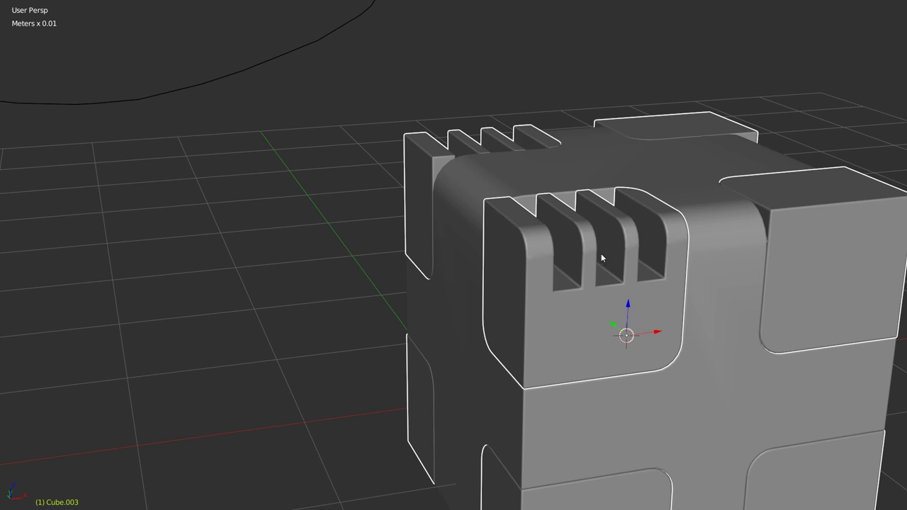
{"action": "middle_click_drag", "start_coordinate": [600, 253], "coordinate": [583, 263]}
{"action": "key", "text": "q"}
{"action": "left_click", "coordinate": [700, 268]}
{"action": "middle_click_drag", "start_coordinate": [701, 272], "coordinate": [616, 248]}
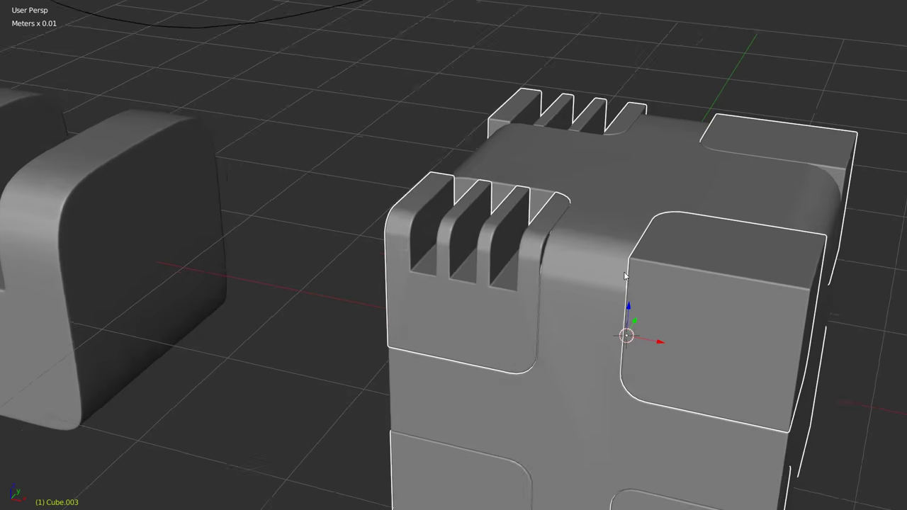
{"action": "scroll", "coordinate": [612, 248], "scroll_direction": "down", "scroll_amount": 3}
{"action": "key", "text": "q"}
{"action": "left_click", "coordinate": [598, 356]}
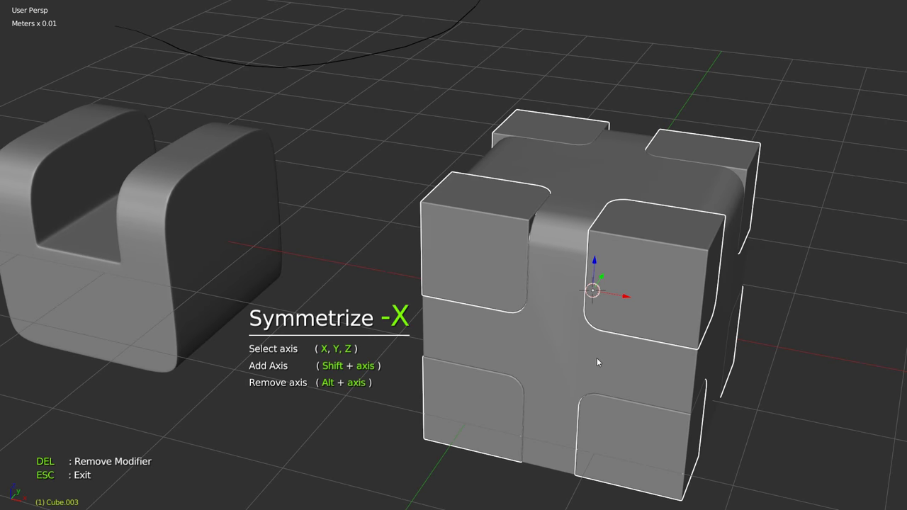
{"action": "left_click", "coordinate": [680, 270]}
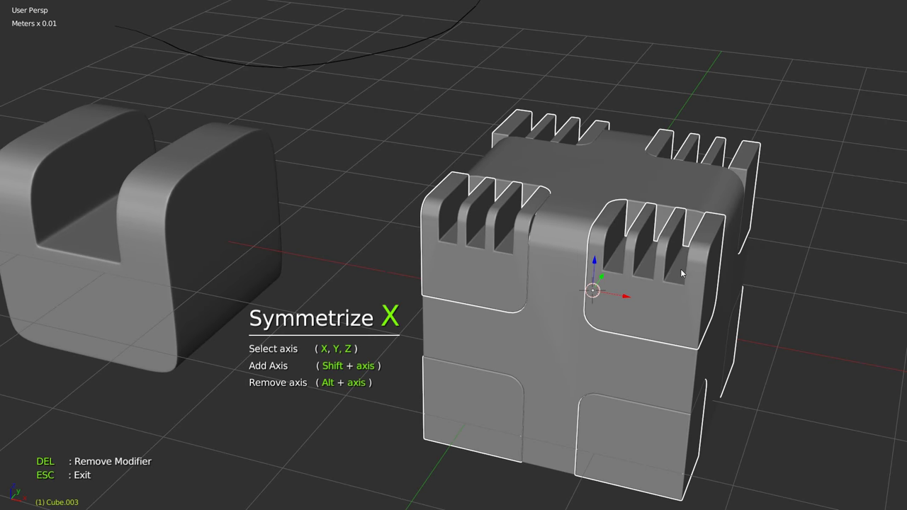
{"action": "middle_click_drag", "start_coordinate": [681, 269], "coordinate": [611, 280]}
{"action": "key", "text": "y"}
{"action": "left_click", "coordinate": [769, 245]}
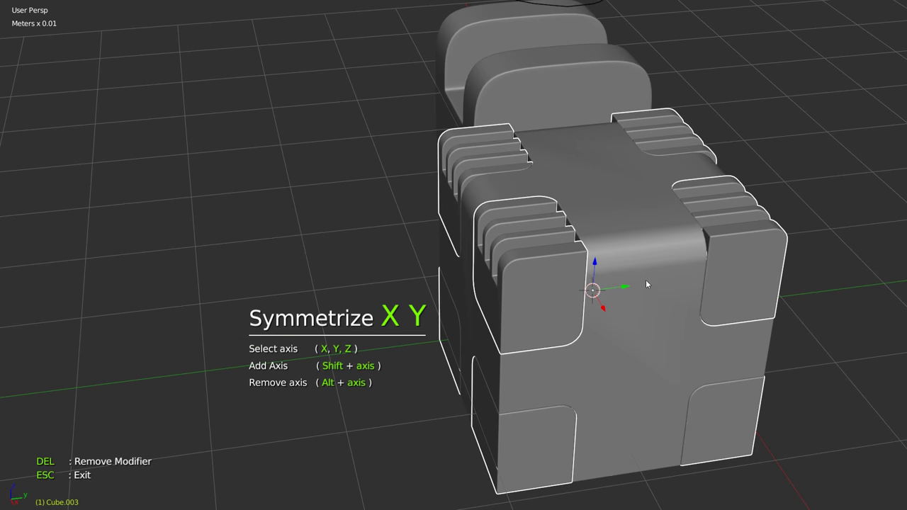
{"action": "key", "text": "Escape"}
{"action": "mouse_move", "coordinate": [658, 285]}
{"action": "middle_mouse_down"}
{"action": "mouse_move", "coordinate": [597, 295]}
{"action": "mouse_move", "coordinate": [532, 251]}
{"action": "middle_mouse_up"}
{"action": "scroll", "coordinate": [531, 250], "scroll_direction": "up", "scroll_amount": 2}
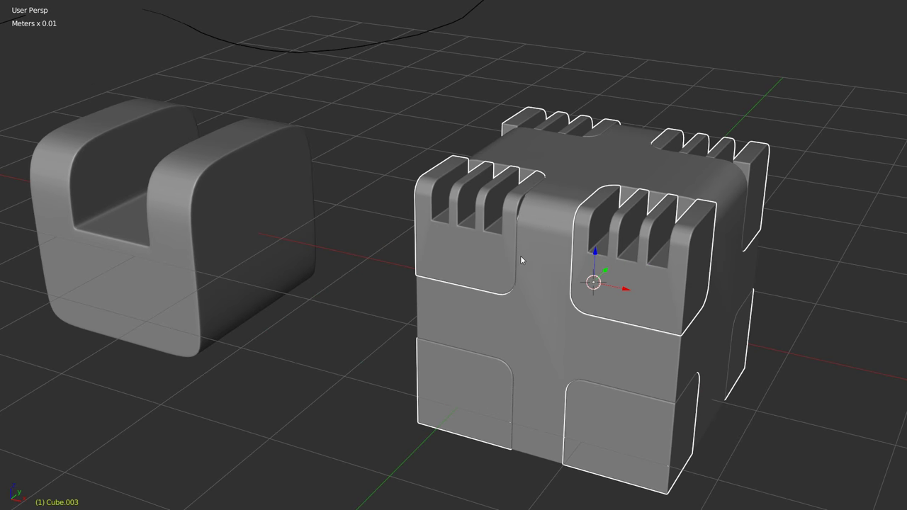
{"action": "key", "text": "ctrl+z"}
Step: Delete the slotted cube and add a new plain cube in its place
{"action": "left_click", "coordinate": [543, 258]}
{"action": "key", "text": "Delete"}
{"action": "right_click", "coordinate": [565, 284]}
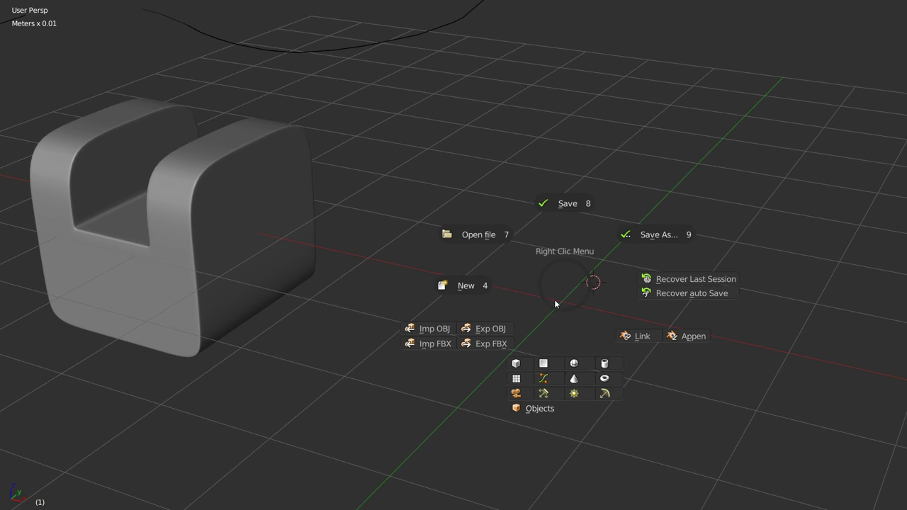
{"action": "left_click", "coordinate": [516, 362]}
{"action": "mouse_move", "coordinate": [544, 330]}
{"action": "middle_mouse_down"}
{"action": "mouse_move", "coordinate": [566, 276]}
{"action": "mouse_move", "coordinate": [530, 269]}
{"action": "middle_mouse_up"}
Step: Add a Speedflow bevel to the new cube and drag its width to 0.0
{"action": "key", "text": "alt+q"}
{"action": "left_click", "coordinate": [649, 271]}
{"action": "key", "text": "Escape"}
{"action": "mouse_move", "coordinate": [652, 271]}
{"action": "middle_mouse_down"}
{"action": "mouse_move", "coordinate": [569, 269]}
{"action": "mouse_move", "coordinate": [535, 256]}
{"action": "middle_mouse_up"}
{"action": "middle_click_drag", "start_coordinate": [581, 215], "coordinate": [499, 255]}
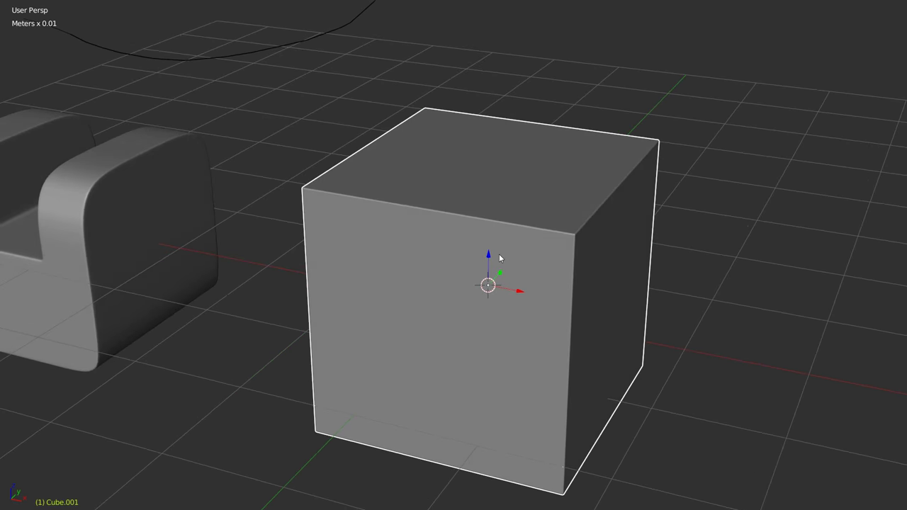
{"action": "key", "text": "alt+q"}
{"action": "left_click", "coordinate": [662, 258]}
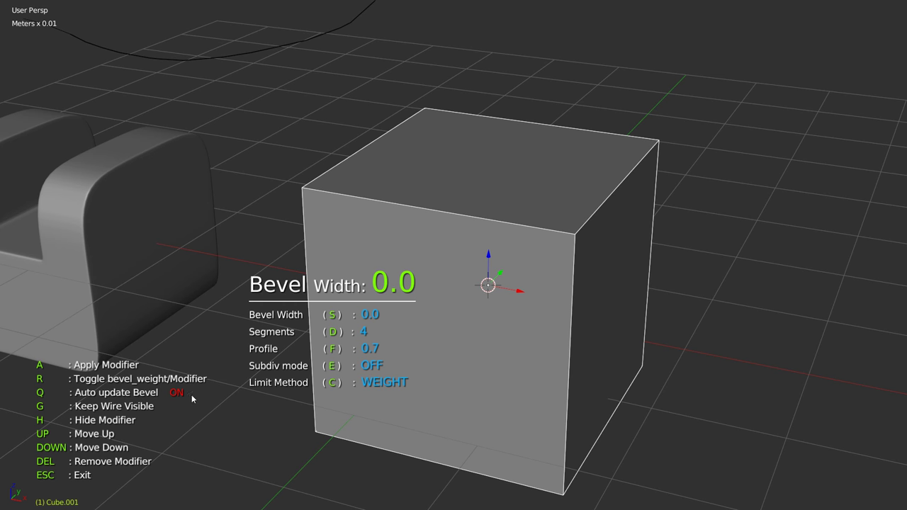
{"action": "middle_click_drag", "start_coordinate": [192, 399], "coordinate": [515, 270]}
{"action": "key", "text": "Escape"}
Step: In Front Ortho view, Carver-cut a rectangular notch into the cube's top
{"action": "key", "text": "q"}
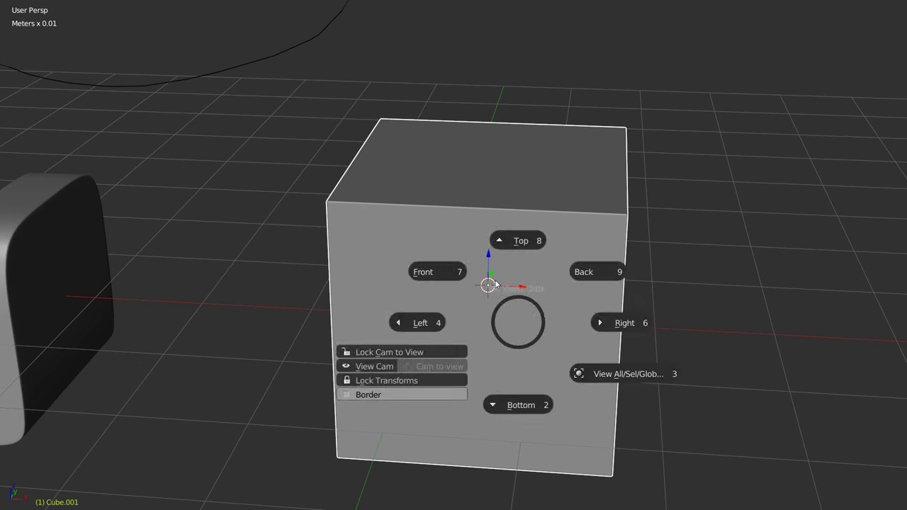
{"action": "key", "text": "7"}
{"action": "key", "text": "ctrl+shift+x"}
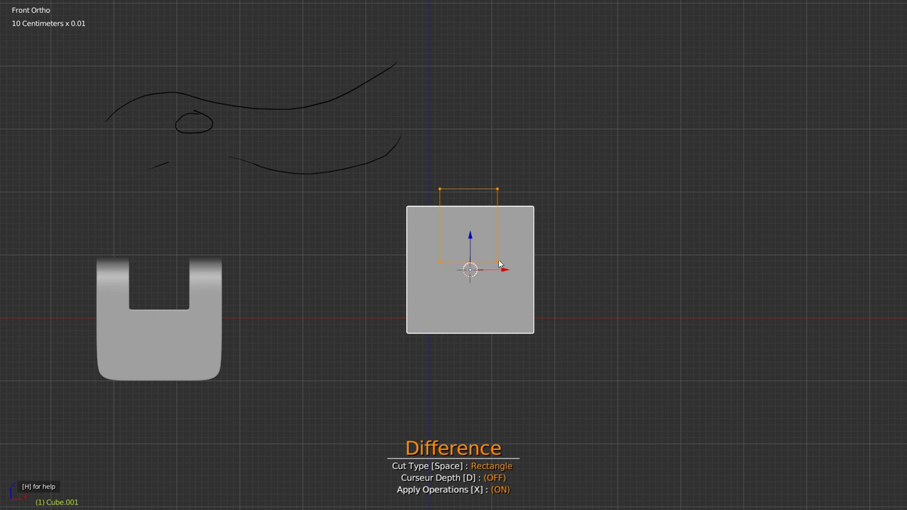
{"action": "left_click_drag", "start_coordinate": [500, 254], "coordinate": [501, 255]}
{"action": "mouse_move", "coordinate": [470, 235]}
{"action": "middle_mouse_down"}
{"action": "mouse_move", "coordinate": [524, 269]}
{"action": "mouse_move", "coordinate": [415, 239]}
{"action": "mouse_move", "coordinate": [467, 266]}
{"action": "middle_mouse_up"}
Step: In Edit Mode, bevel the notch's two inner bottom edges to round them
{"action": "key", "text": "Tab"}
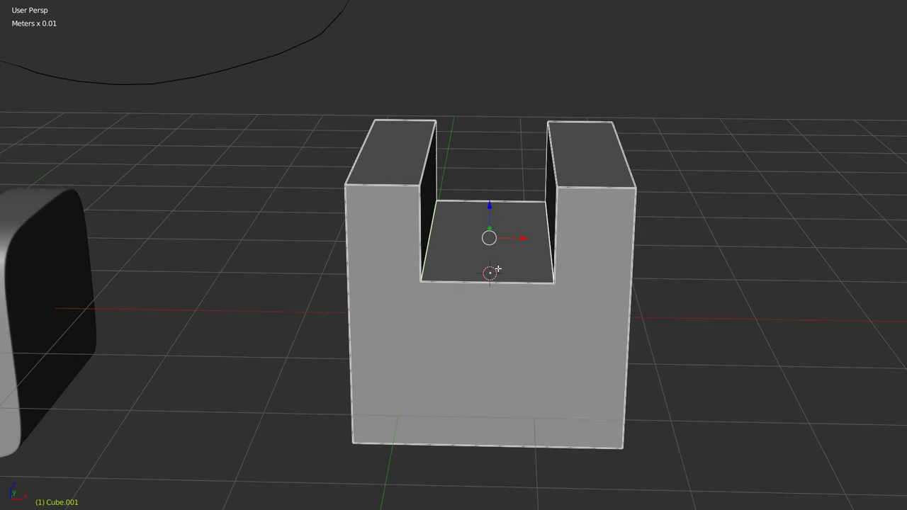
{"action": "key", "text": "ctrl+b"}
{"action": "left_click", "coordinate": [518, 290]}
{"action": "mouse_move", "coordinate": [518, 290]}
{"action": "middle_mouse_down"}
{"action": "mouse_move", "coordinate": [537, 284]}
{"action": "mouse_move", "coordinate": [518, 324]}
{"action": "middle_mouse_up"}
{"action": "scroll", "coordinate": [537, 284], "scroll_direction": "up", "scroll_amount": 2}
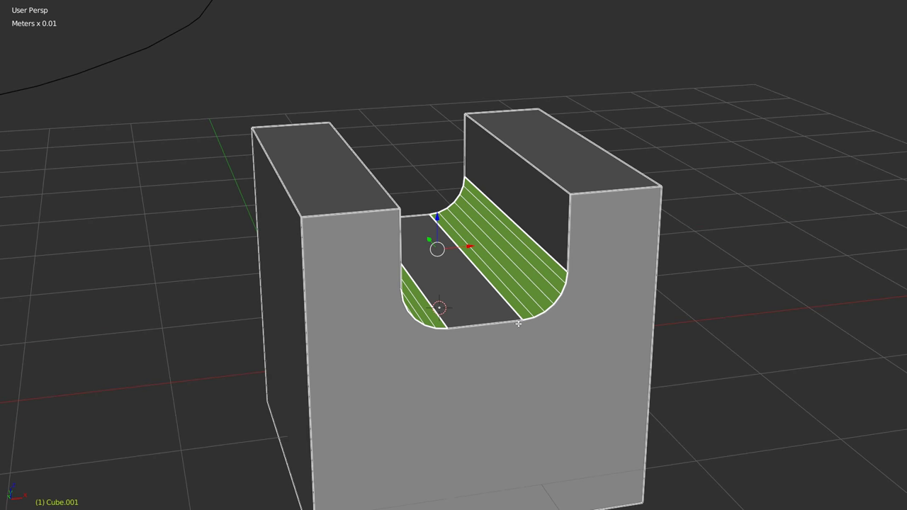
{"action": "left_click", "coordinate": [492, 202]}
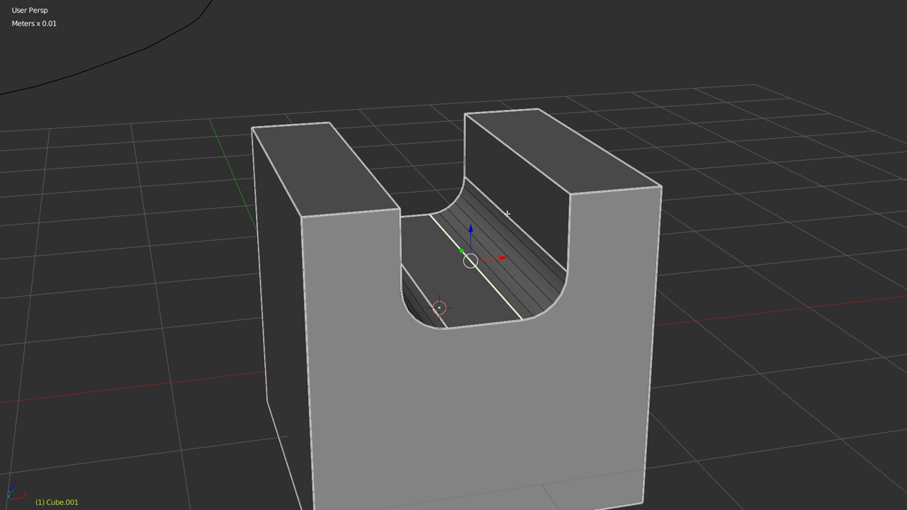
{"action": "key", "text": "Tab"}
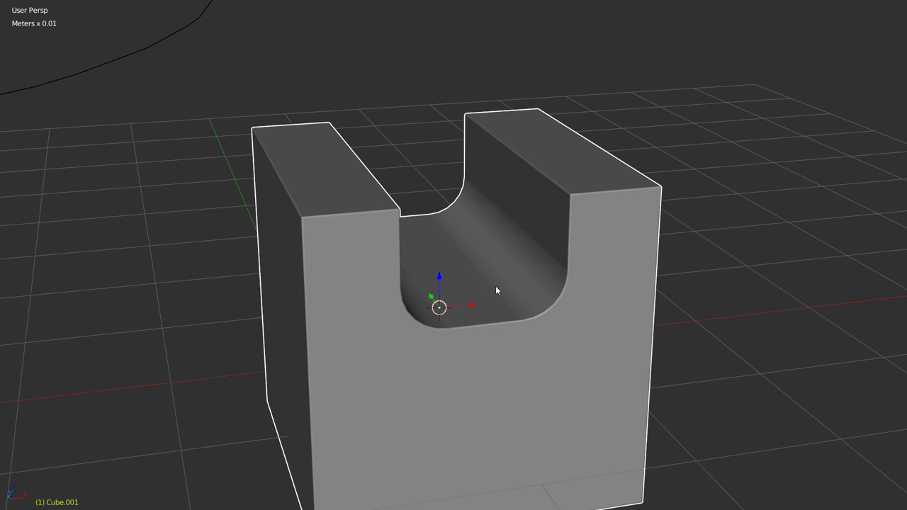
{"action": "key", "text": "alt+s"}
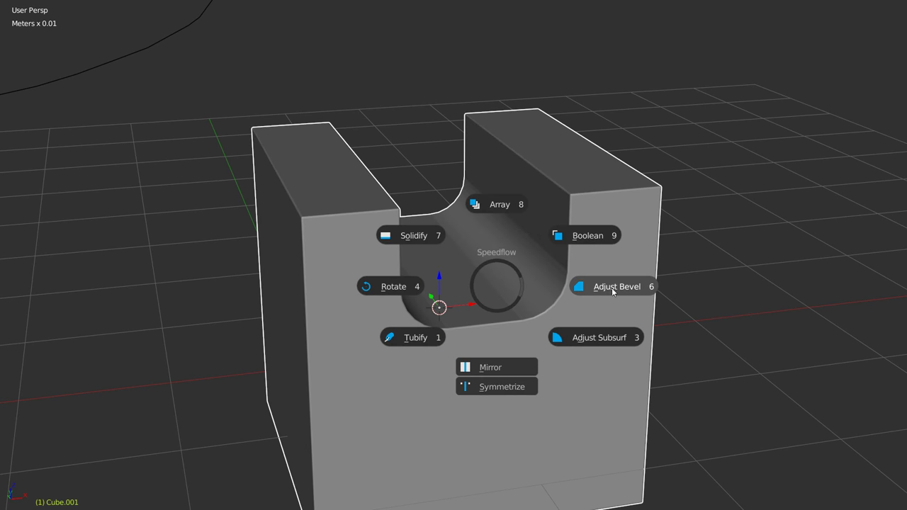
Step: Set the block's bevel width to 0.03 and turn on the wireframe overlay
{"action": "left_click", "coordinate": [606, 290]}
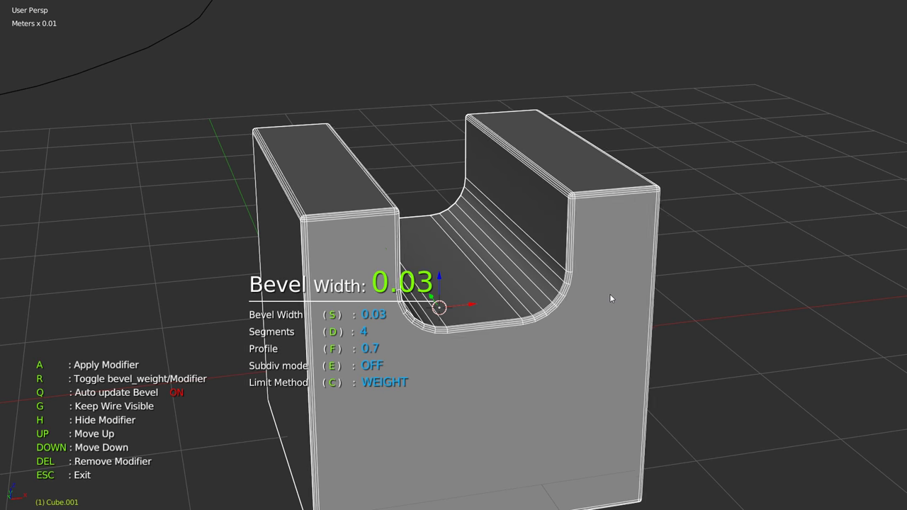
{"action": "key", "text": "Escape"}
{"action": "key", "text": "z"}
{"action": "left_click", "coordinate": [515, 211]}
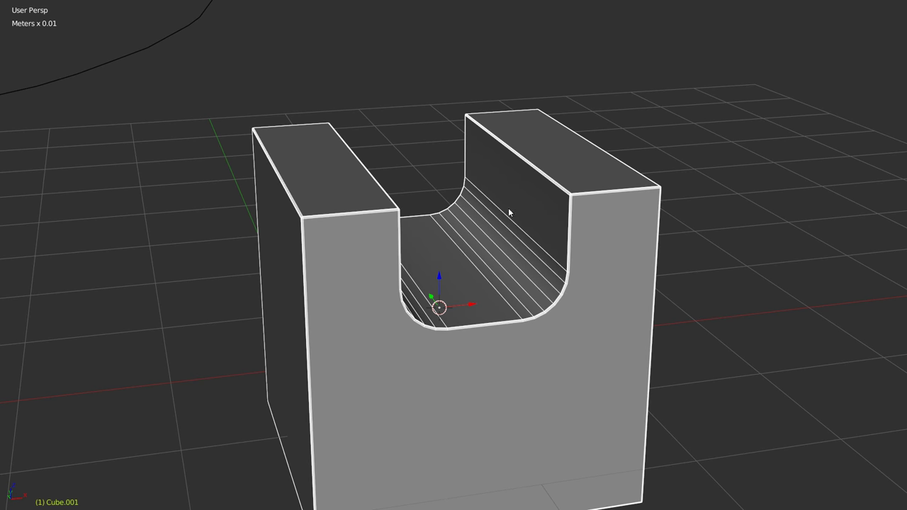
Step: Bevel the outer top edges of both prongs with extra segments
{"action": "middle_click_drag", "start_coordinate": [453, 241], "coordinate": [382, 261]}
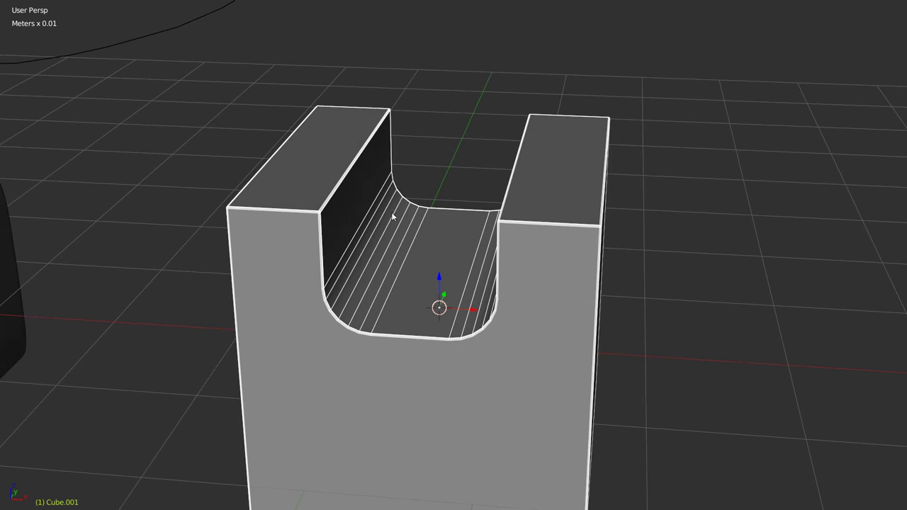
{"action": "scroll", "coordinate": [391, 211], "scroll_direction": "down", "scroll_amount": 4}
{"action": "middle_click_drag", "start_coordinate": [391, 212], "coordinate": [340, 197]}
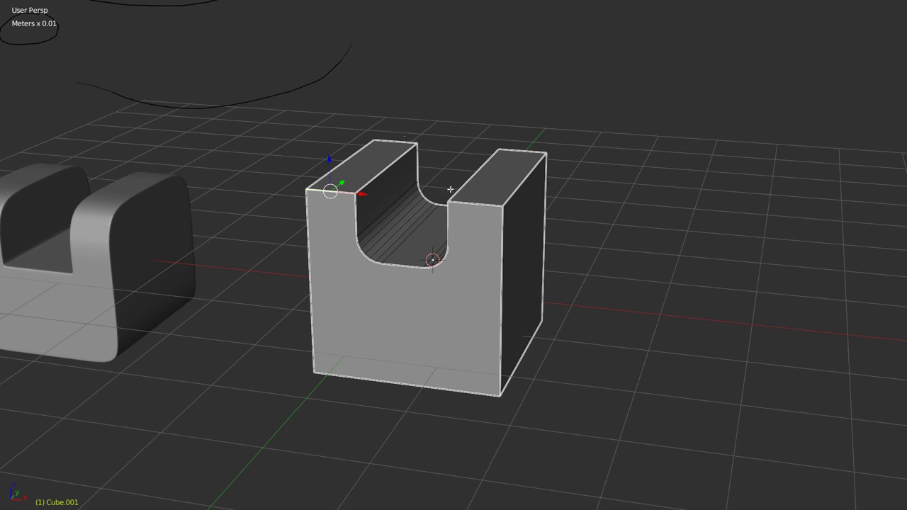
{"action": "key", "text": "ctrl+b"}
{"action": "scroll", "coordinate": [531, 241], "scroll_direction": "up", "scroll_amount": 4}
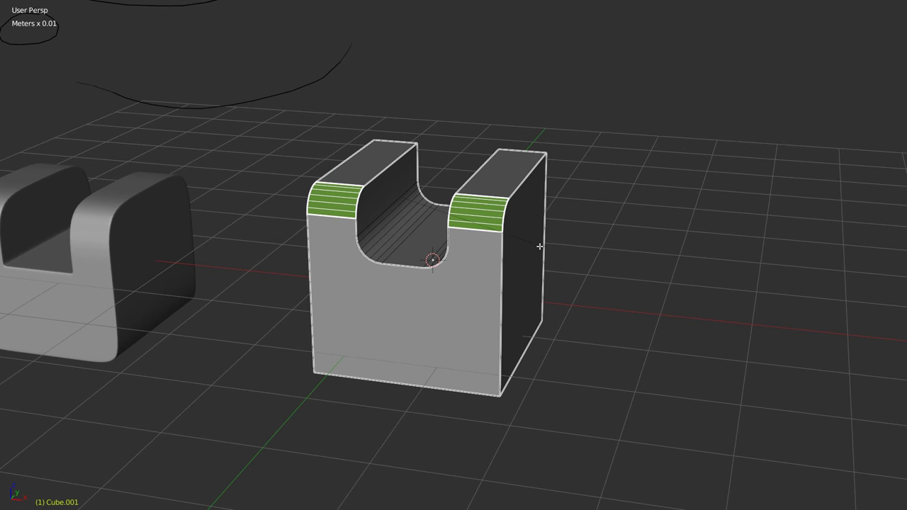
{"action": "scroll", "coordinate": [542, 244], "scroll_direction": "up", "scroll_amount": 6}
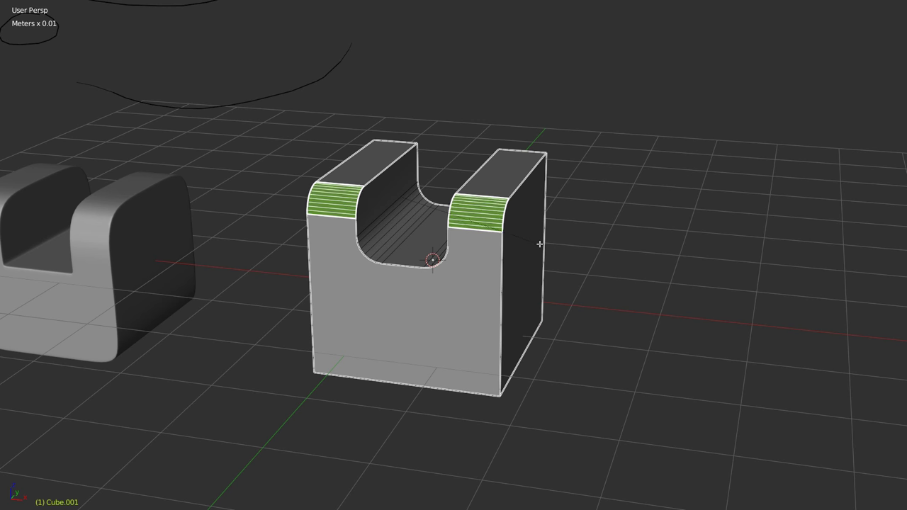
{"action": "left_click", "coordinate": [477, 267]}
{"action": "key", "text": "Tab"}
Step: Re-open and confirm the block's Speedflow bevel adjustment
{"action": "key", "text": "q"}
{"action": "left_click", "coordinate": [595, 249]}
{"action": "left_click", "coordinate": [591, 250]}
{"action": "mouse_move", "coordinate": [591, 250]}
{"action": "middle_mouse_down"}
{"action": "mouse_move", "coordinate": [514, 234]}
{"action": "mouse_move", "coordinate": [563, 217]}
{"action": "mouse_move", "coordinate": [538, 212]}
{"action": "mouse_move", "coordinate": [411, 225]}
{"action": "mouse_move", "coordinate": [511, 206]}
{"action": "mouse_move", "coordinate": [371, 218]}
{"action": "middle_mouse_up"}
{"action": "scroll", "coordinate": [512, 222], "scroll_direction": "up", "scroll_amount": 4}
Step: Set Cube.001's Speedflow bevel to 0.7 profile, 4 segments and 0.01 width
{"action": "scroll", "coordinate": [434, 250], "scroll_direction": "up", "scroll_amount": 3}
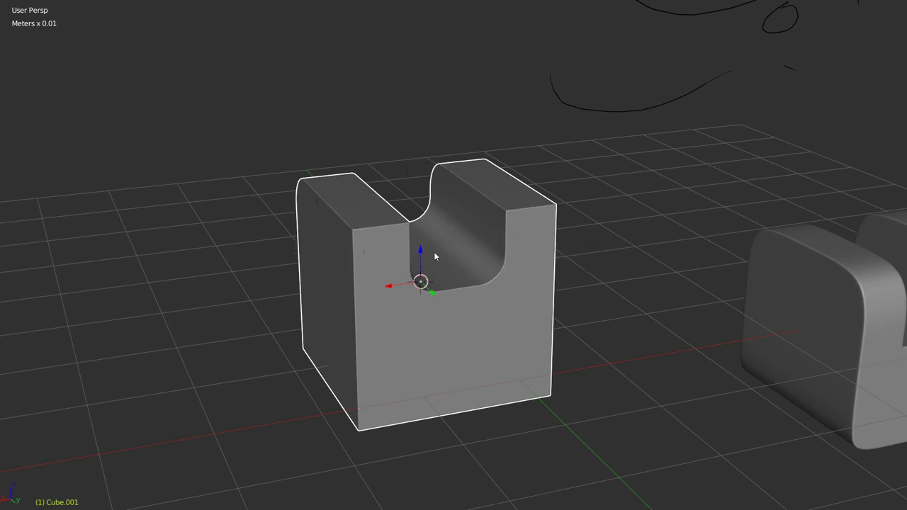
{"action": "key", "text": "q"}
{"action": "left_click", "coordinate": [546, 259]}
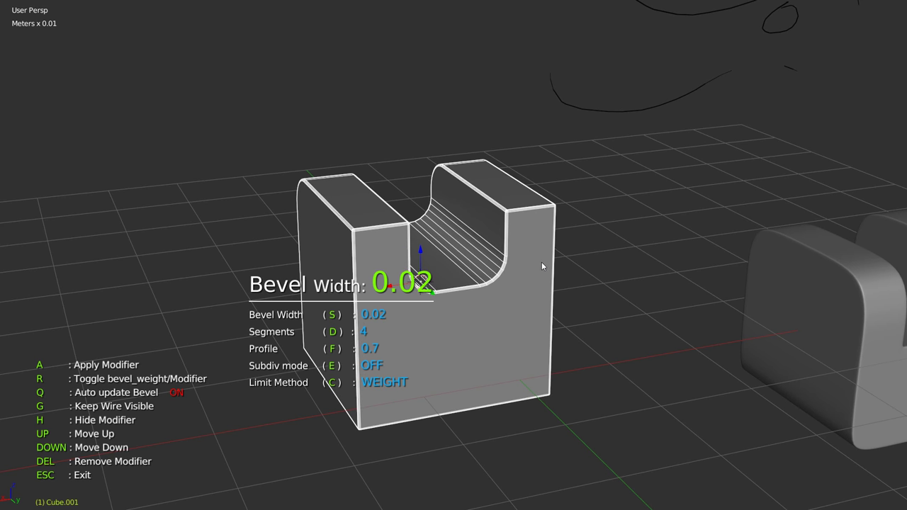
{"action": "mouse_move", "coordinate": [541, 260]}
{"action": "middle_mouse_down"}
{"action": "mouse_move", "coordinate": [369, 254]}
{"action": "mouse_move", "coordinate": [364, 283]}
{"action": "middle_mouse_up"}
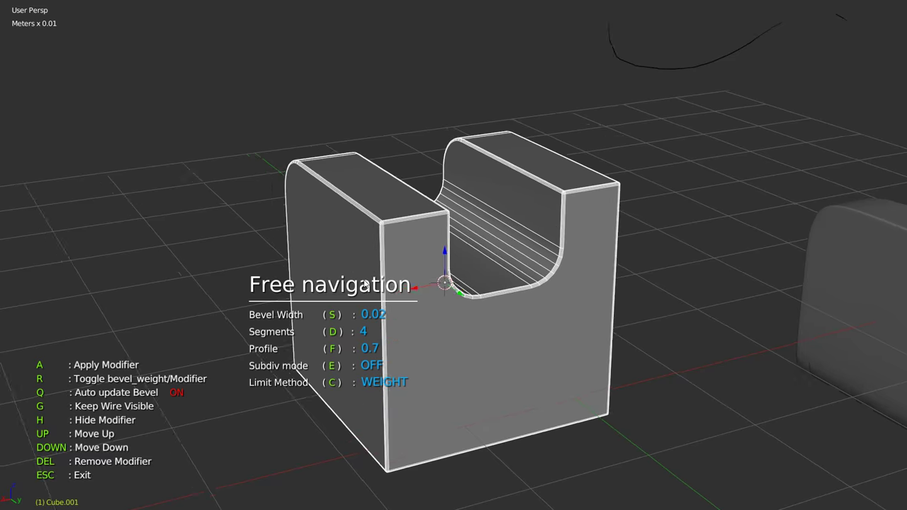
{"action": "scroll", "coordinate": [372, 264], "scroll_direction": "up", "scroll_amount": 5}
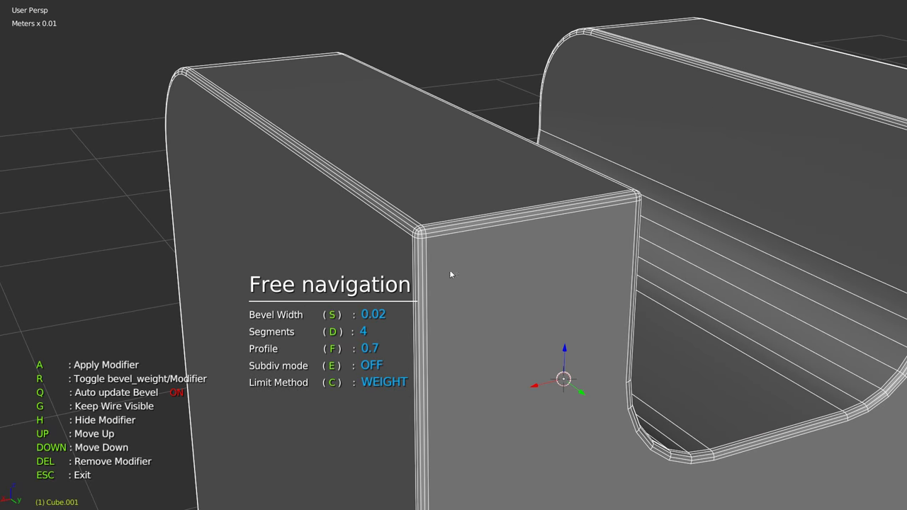
{"action": "key", "text": "d"}
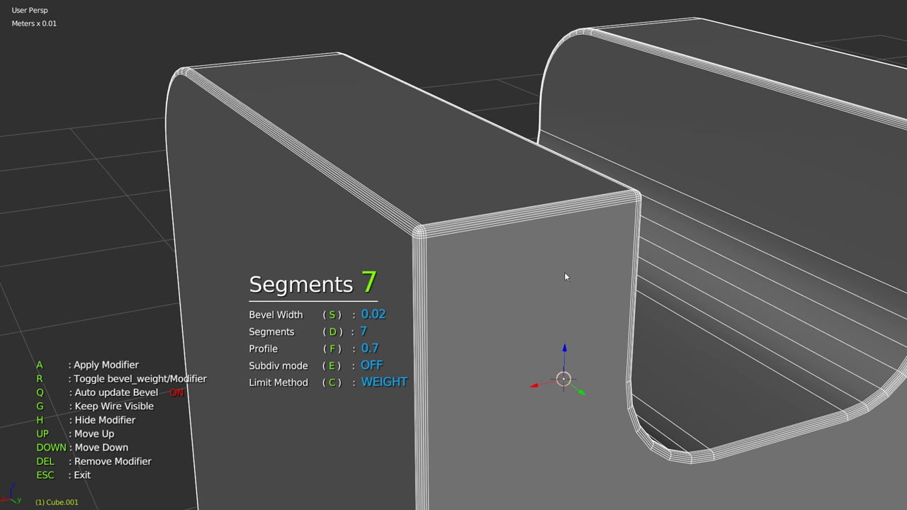
{"action": "type", "text": "file "}
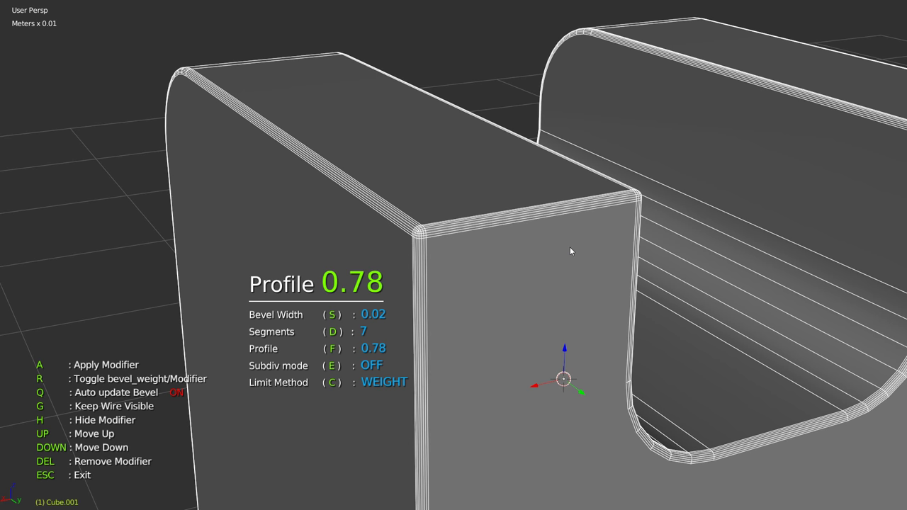
{"action": "type", "text": "."}
{"action": "key", "text": "Return"}
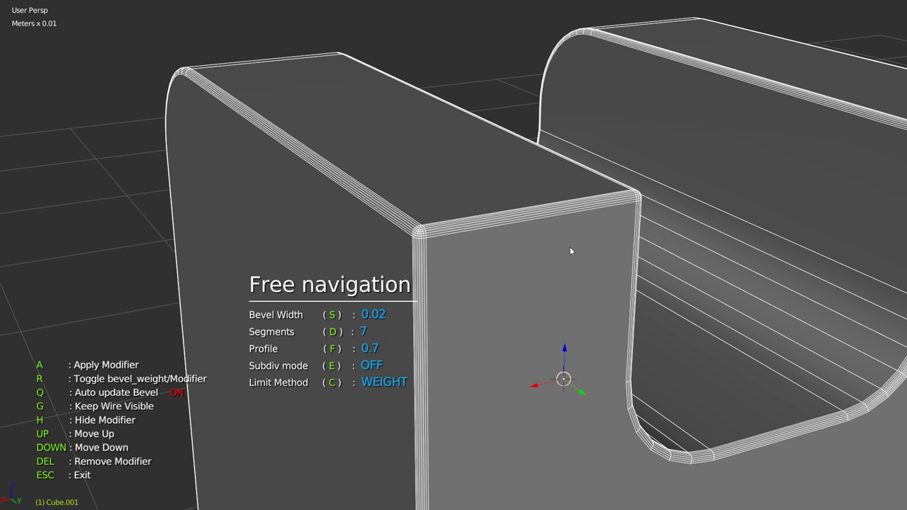
{"action": "type", "text": "d"}
{"action": "type", "text": "4"}
{"action": "key", "text": "Return"}
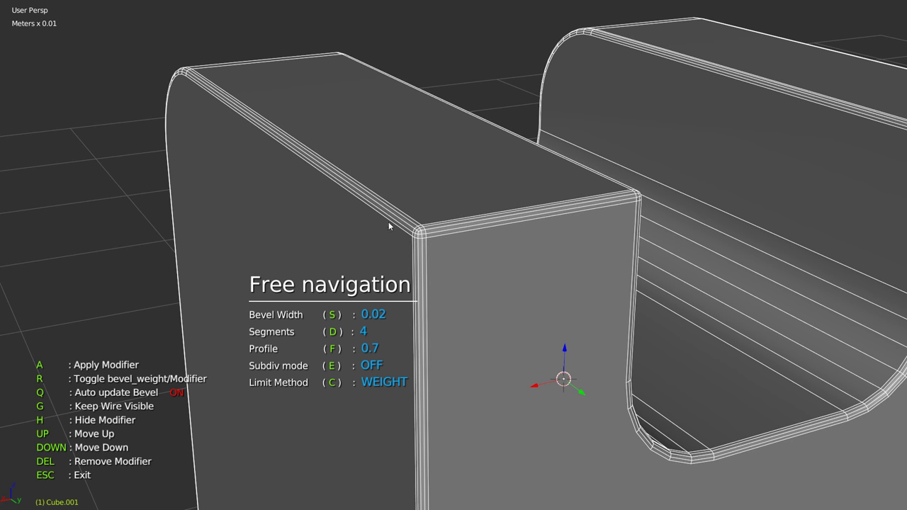
{"action": "key", "text": "s"}
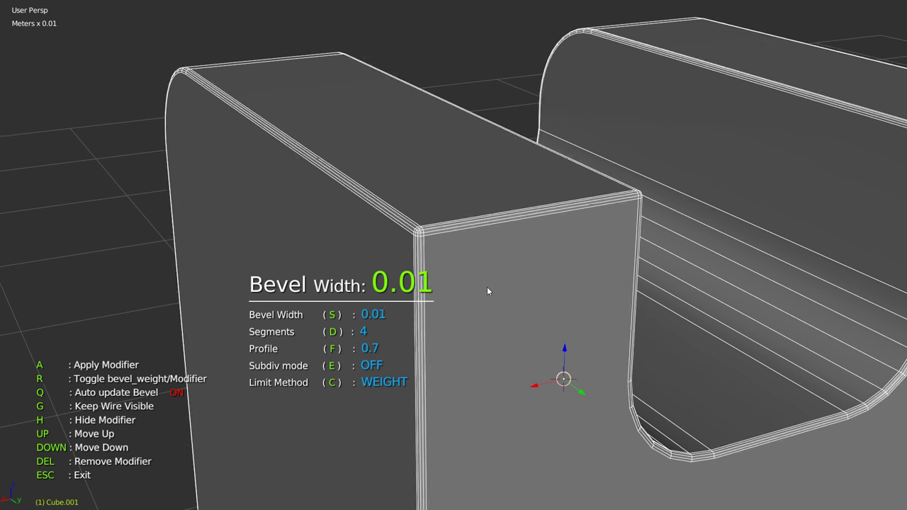
{"action": "left_click", "coordinate": [468, 293]}
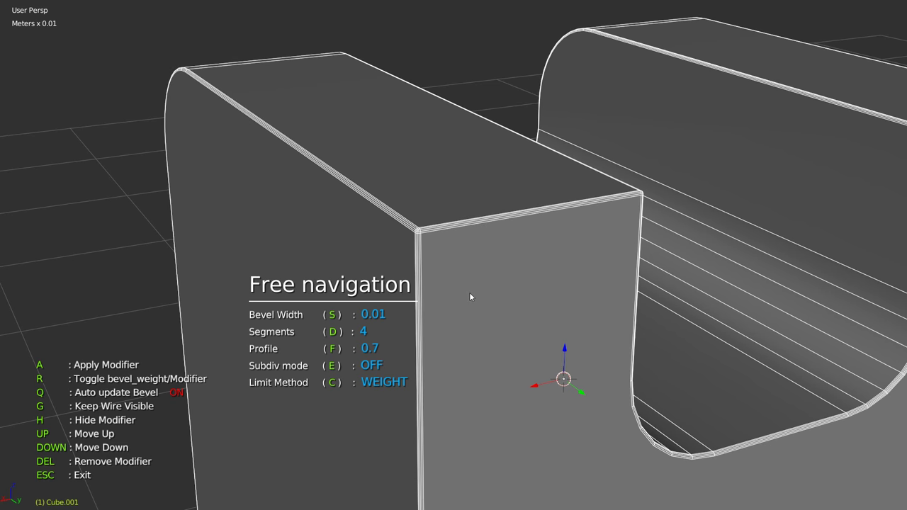
{"action": "mouse_move", "coordinate": [488, 282]}
{"action": "middle_mouse_down"}
{"action": "mouse_move", "coordinate": [459, 274]}
{"action": "mouse_move", "coordinate": [518, 271]}
{"action": "mouse_move", "coordinate": [432, 268]}
{"action": "mouse_move", "coordinate": [369, 289]}
{"action": "mouse_move", "coordinate": [470, 250]}
{"action": "mouse_move", "coordinate": [536, 259]}
{"action": "mouse_move", "coordinate": [460, 241]}
{"action": "mouse_move", "coordinate": [414, 248]}
{"action": "middle_mouse_up"}
{"action": "scroll", "coordinate": [459, 274], "scroll_direction": "down", "scroll_amount": 5}
{"action": "scroll", "coordinate": [518, 271], "scroll_direction": "up", "scroll_amount": 2}
Step: In Right Ortho view, Carver-cut a Rebool rectangle across the prongs' inner tops
{"action": "key", "text": "Escape"}
{"action": "key", "text": "q"}
{"action": "left_click", "coordinate": [501, 244]}
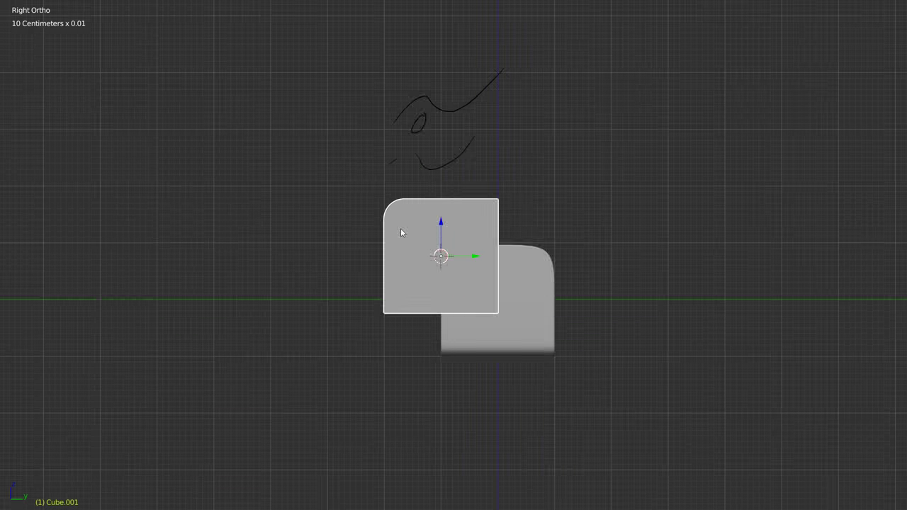
{"action": "scroll", "coordinate": [425, 241], "scroll_direction": "up", "scroll_amount": 3}
{"action": "key", "text": "ctrl+shift+x"}
{"action": "left_click_drag", "start_coordinate": [408, 197], "coordinate": [554, 243], "text": "shift"}
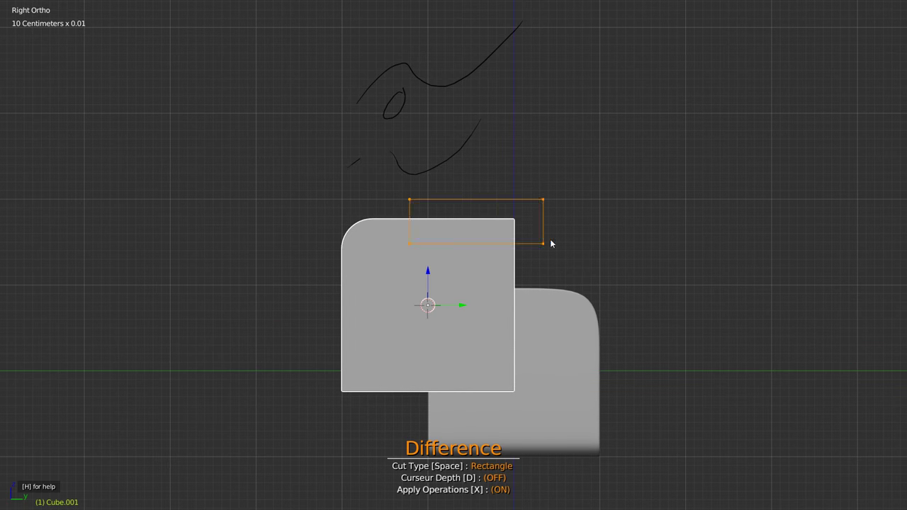
{"action": "mouse_move", "coordinate": [553, 243]}
{"action": "middle_mouse_down"}
{"action": "mouse_move", "coordinate": [480, 247]}
{"action": "mouse_move", "coordinate": [498, 248]}
{"action": "middle_mouse_up"}
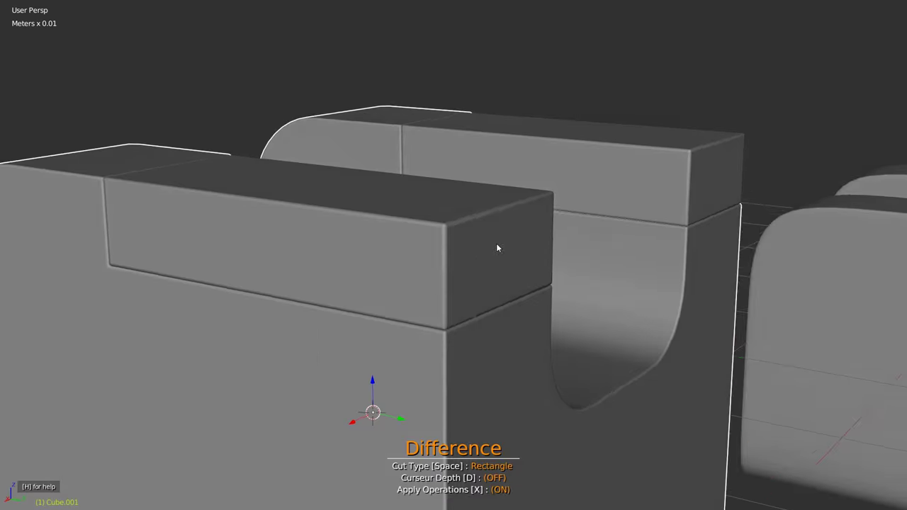
{"action": "scroll", "coordinate": [472, 251], "scroll_direction": "down", "scroll_amount": 3}
{"action": "key", "text": "Escape"}
Step: Delete the cut-off top strips and reselect the stepped U-block
{"action": "scroll", "coordinate": [527, 239], "scroll_direction": "up", "scroll_amount": 3}
{"action": "mouse_move", "coordinate": [417, 240]}
{"action": "middle_mouse_down"}
{"action": "mouse_move", "coordinate": [527, 239]}
{"action": "mouse_move", "coordinate": [447, 247]}
{"action": "mouse_move", "coordinate": [409, 275]}
{"action": "middle_mouse_up"}
{"action": "right_click", "coordinate": [506, 223]}
{"action": "key", "text": "Delete"}
{"action": "right_click", "coordinate": [408, 276]}
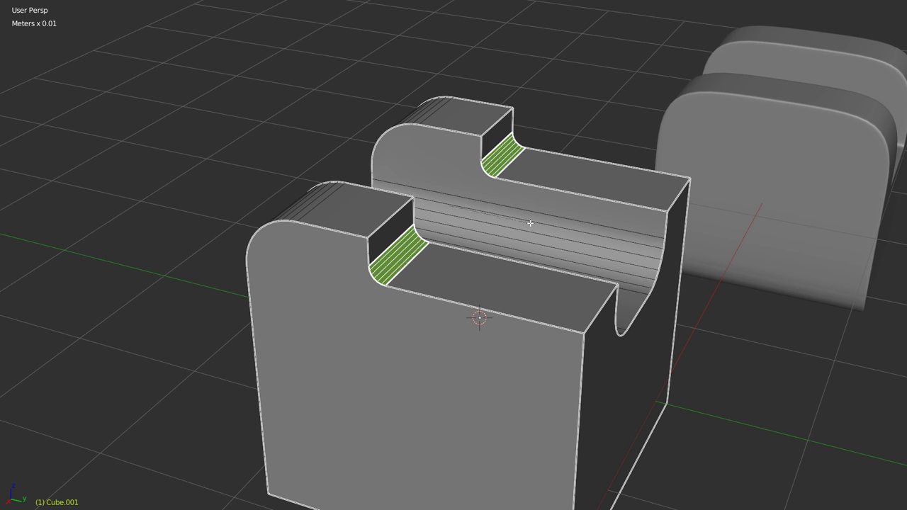
{"action": "key", "text": "Escape"}
{"action": "key", "text": "space"}
Step: Add an adjustable bevel to the right U-block, scrolling its width and segment count
{"action": "key", "text": "Escape"}
{"action": "mouse_move", "coordinate": [610, 232]}
{"action": "middle_mouse_down"}
{"action": "mouse_move", "coordinate": [571, 257]}
{"action": "mouse_move", "coordinate": [537, 252]}
{"action": "middle_mouse_up"}
{"action": "key", "text": "space"}
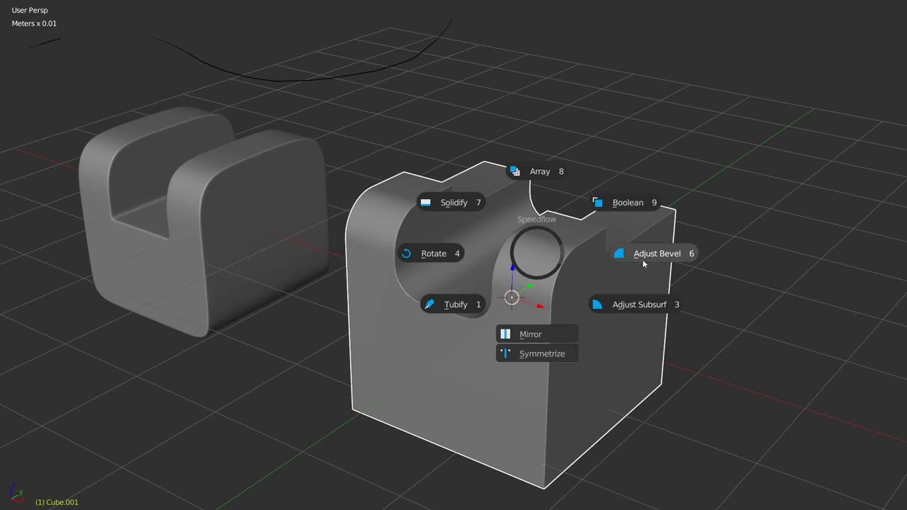
{"action": "left_click", "coordinate": [645, 256]}
{"action": "scroll", "coordinate": [647, 262], "scroll_direction": "down", "scroll_amount": 1}
{"action": "scroll", "coordinate": [647, 262], "scroll_direction": "up", "scroll_amount": 3}
{"action": "key", "text": "d"}
{"action": "scroll", "coordinate": [652, 263], "scroll_direction": "up", "scroll_amount": 1}
{"action": "scroll", "coordinate": [691, 269], "scroll_direction": "up", "scroll_amount": 1}
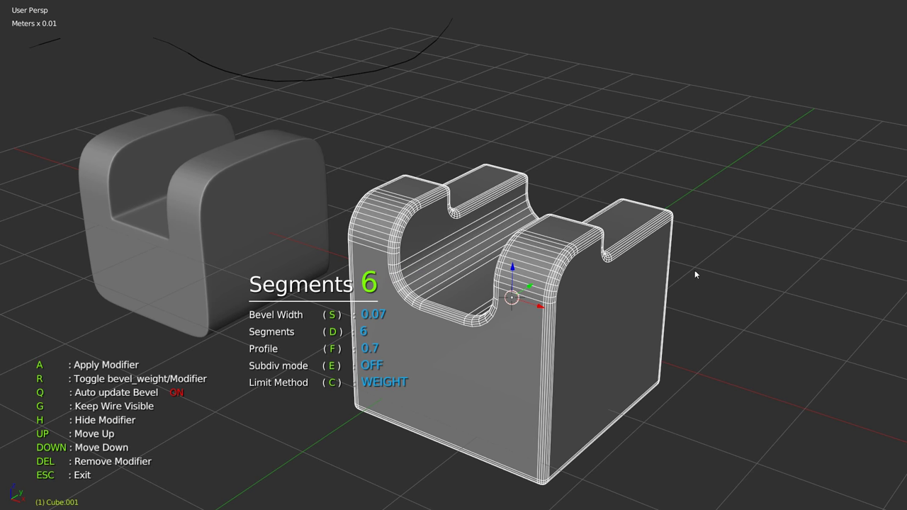
{"action": "key", "text": "Escape"}
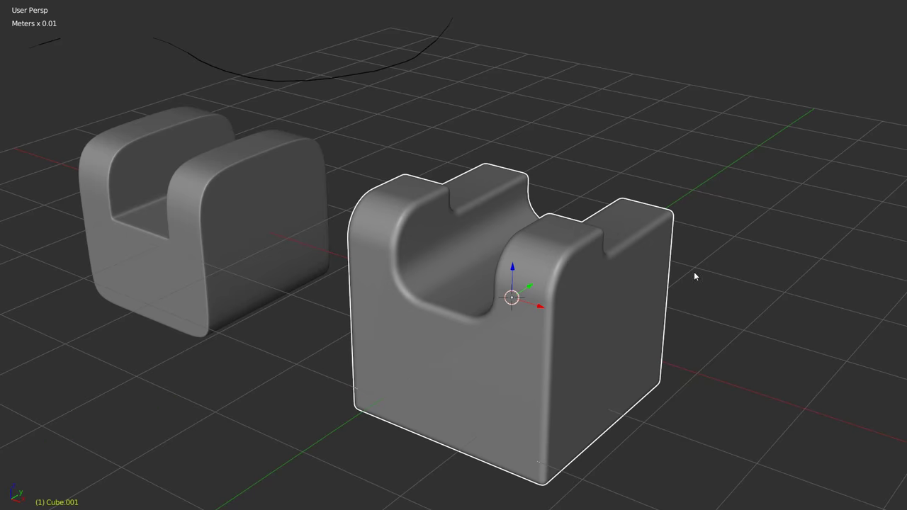
Step: Bevel the left U-block's edges with a 0.03 width
{"action": "mouse_move", "coordinate": [583, 263]}
{"action": "middle_mouse_down"}
{"action": "mouse_move", "coordinate": [434, 263]}
{"action": "mouse_move", "coordinate": [617, 256]}
{"action": "mouse_move", "coordinate": [500, 255]}
{"action": "middle_mouse_up"}
{"action": "scroll", "coordinate": [507, 260], "scroll_direction": "up", "scroll_amount": 2}
{"action": "scroll", "coordinate": [453, 228], "scroll_direction": "up", "scroll_amount": 2}
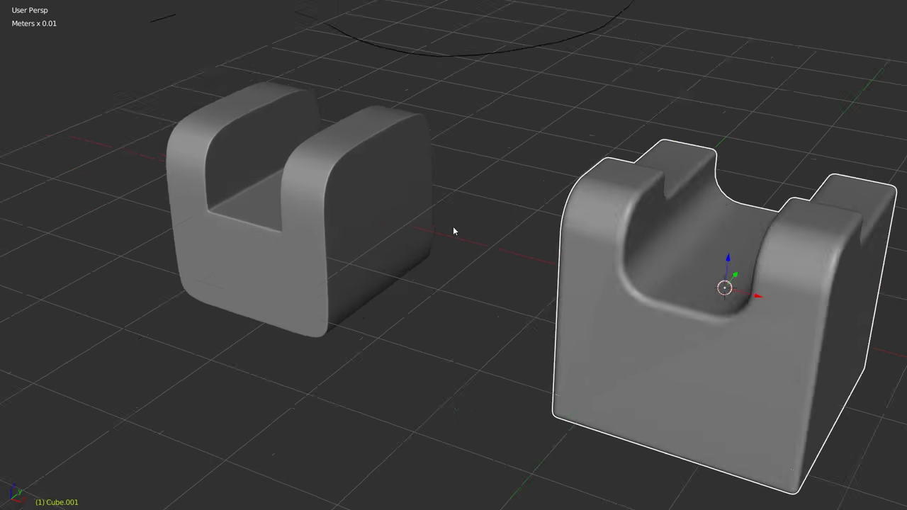
{"action": "scroll", "coordinate": [381, 249], "scroll_direction": "up", "scroll_amount": 3}
{"action": "left_click", "coordinate": [381, 248]}
{"action": "key", "text": "KP_Decimal"}
{"action": "key", "text": "shift+q"}
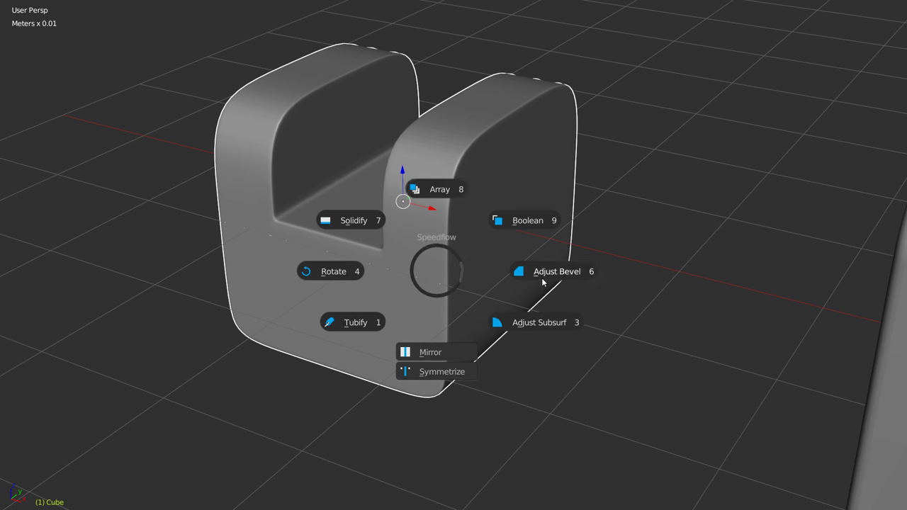
{"action": "left_click", "coordinate": [521, 272]}
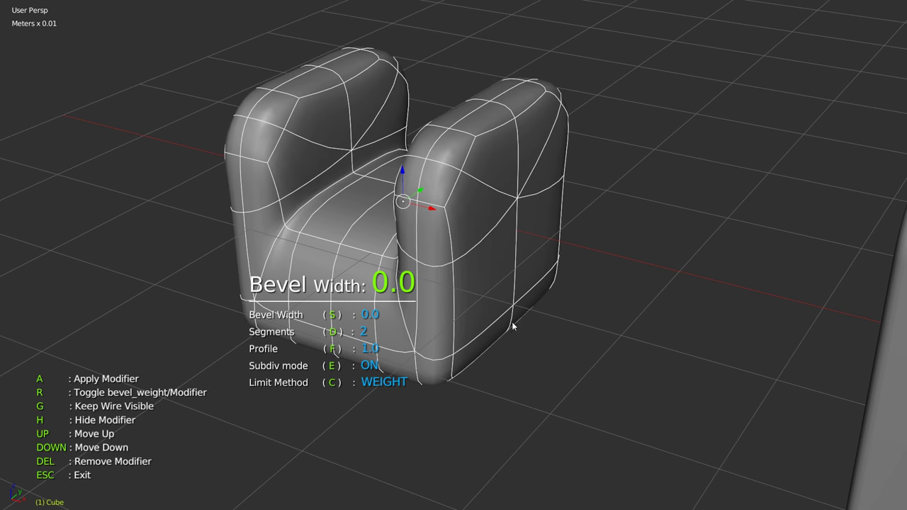
{"action": "left_click", "coordinate": [507, 325]}
{"action": "key", "text": "Escape"}
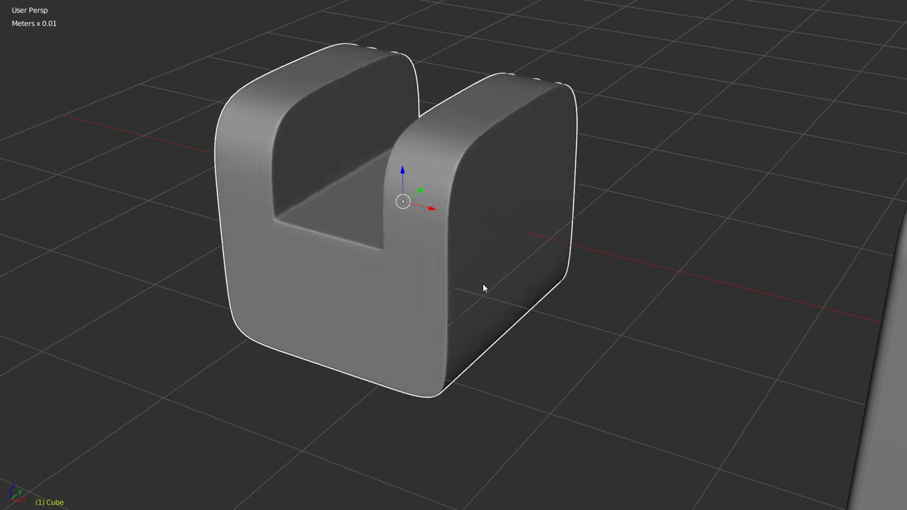
Step: Readjust the right block's bevel to a narrow 0.01 width with 6 segments
{"action": "scroll", "coordinate": [536, 229], "scroll_direction": "down", "scroll_amount": 3}
{"action": "left_click", "coordinate": [516, 288]}
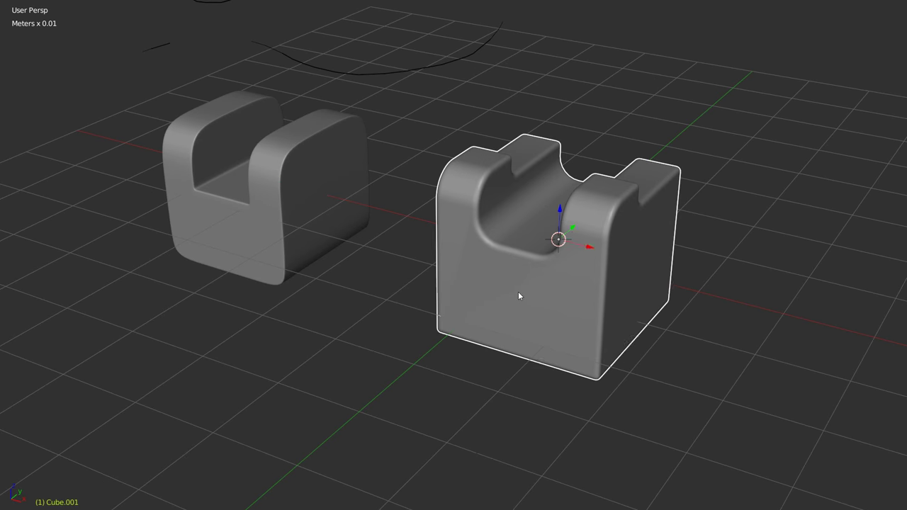
{"action": "key", "text": "alt+q"}
{"action": "left_click", "coordinate": [704, 299]}
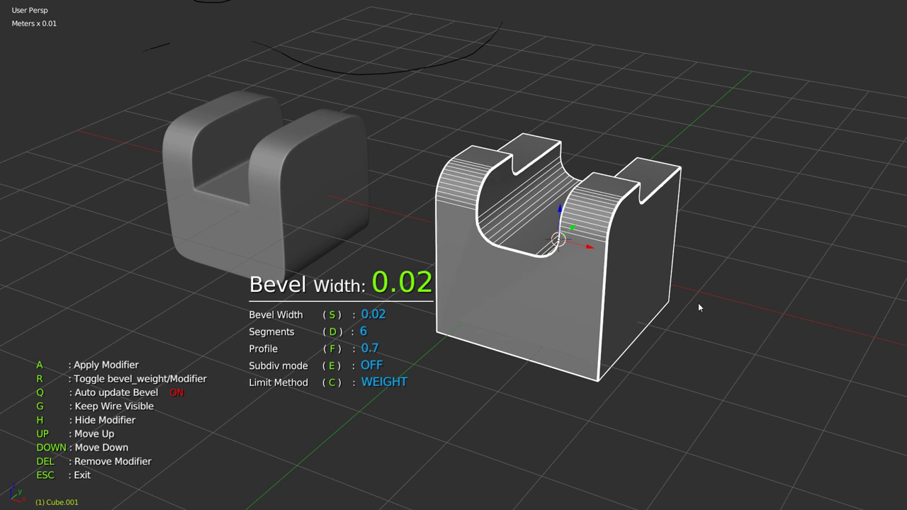
{"action": "key", "text": "Escape"}
{"action": "mouse_move", "coordinate": [697, 302]}
{"action": "middle_mouse_down"}
{"action": "mouse_move", "coordinate": [593, 285]}
{"action": "mouse_move", "coordinate": [560, 261]}
{"action": "mouse_move", "coordinate": [566, 277]}
{"action": "middle_mouse_up"}
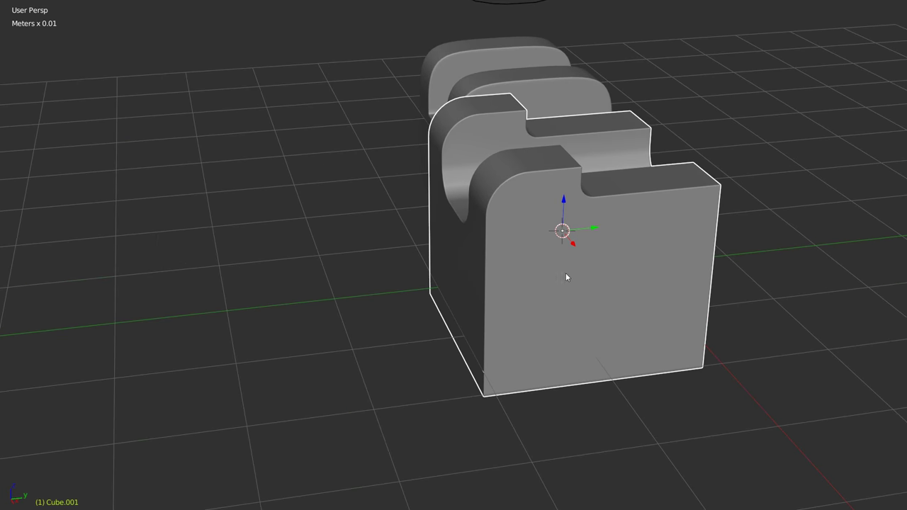
{"action": "key", "text": "alt+q"}
{"action": "left_click", "coordinate": [736, 282]}
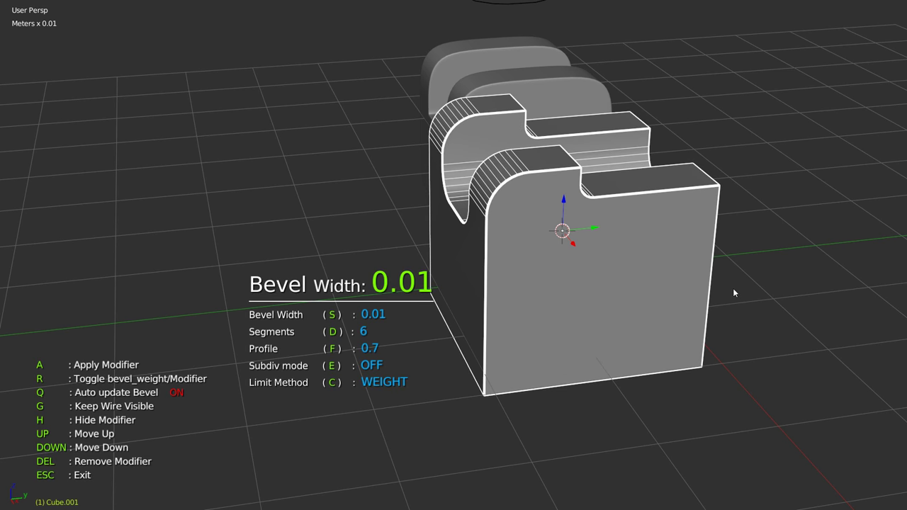
{"action": "left_click", "coordinate": [731, 287]}
{"action": "middle_click_drag", "start_coordinate": [719, 286], "coordinate": [554, 255]}
{"action": "mouse_move", "coordinate": [469, 253]}
{"action": "middle_mouse_down"}
{"action": "mouse_move", "coordinate": [461, 266]}
{"action": "mouse_move", "coordinate": [475, 282]}
{"action": "middle_mouse_up"}
{"action": "key", "text": "Escape"}
{"action": "mouse_move", "coordinate": [538, 283]}
{"action": "middle_mouse_down"}
{"action": "mouse_move", "coordinate": [437, 285]}
{"action": "mouse_move", "coordinate": [527, 215]}
{"action": "middle_mouse_up"}
{"action": "key", "text": "Tab"}
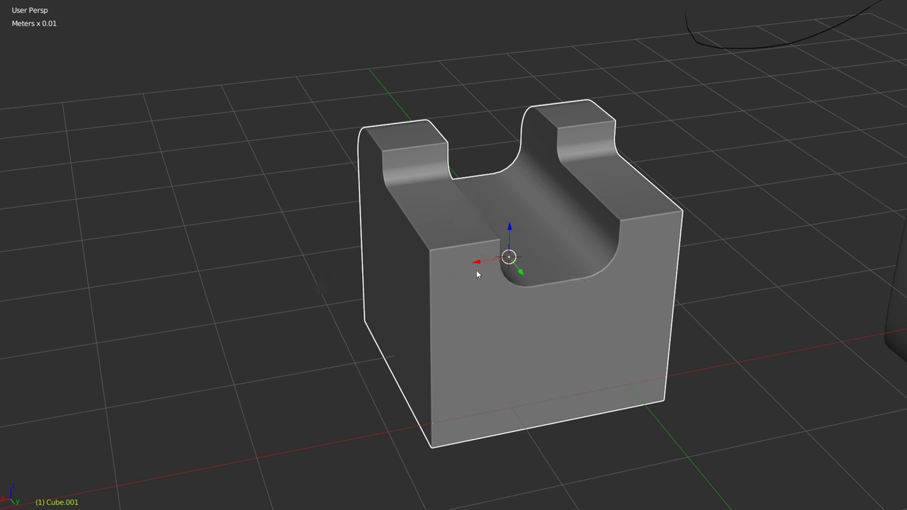
Step: In Edit Mode, select the block's back top edge and bevel face band, then return to Object Mode
{"action": "key", "text": "Tab"}
{"action": "right_click", "coordinate": [649, 217]}
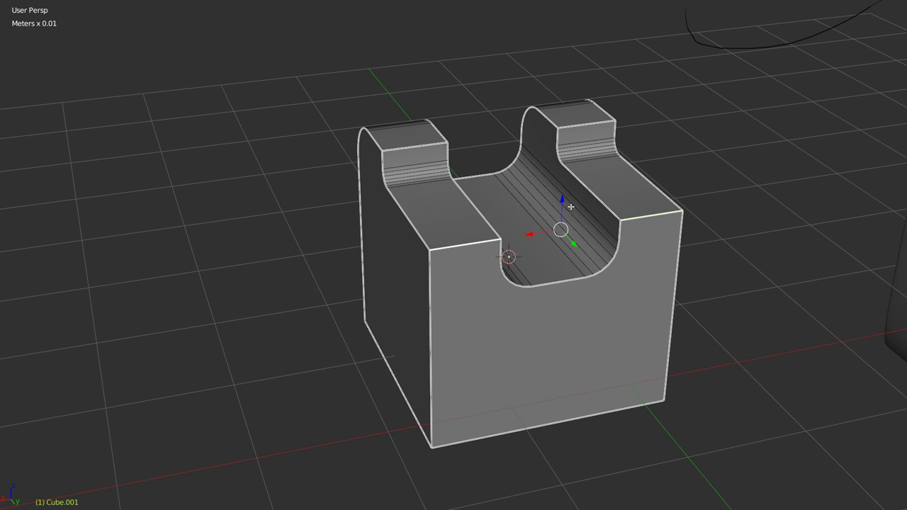
{"action": "right_click", "coordinate": [658, 259], "text": "ctrl+alt"}
{"action": "key", "text": "Tab"}
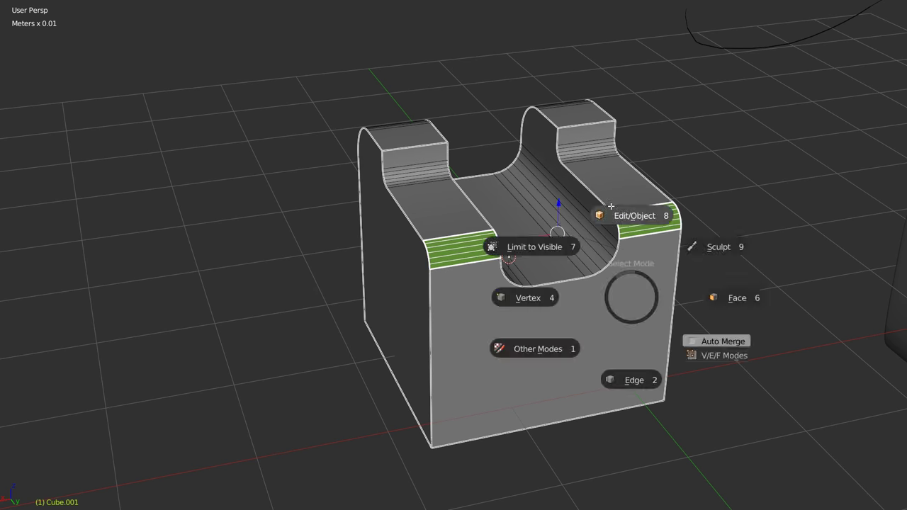
{"action": "key", "text": "q"}
{"action": "left_click", "coordinate": [731, 246]}
Step: In Right view, slice the right block with a vertical Carver line cut
{"action": "key", "text": "KP_3"}
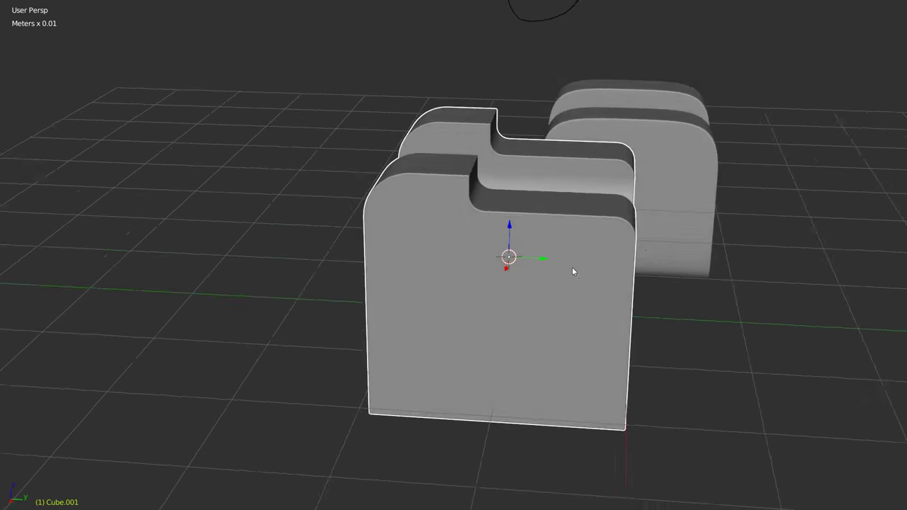
{"action": "scroll", "coordinate": [604, 274], "scroll_direction": "up", "scroll_amount": 1}
{"action": "scroll", "coordinate": [567, 248], "scroll_direction": "up", "scroll_amount": 1}
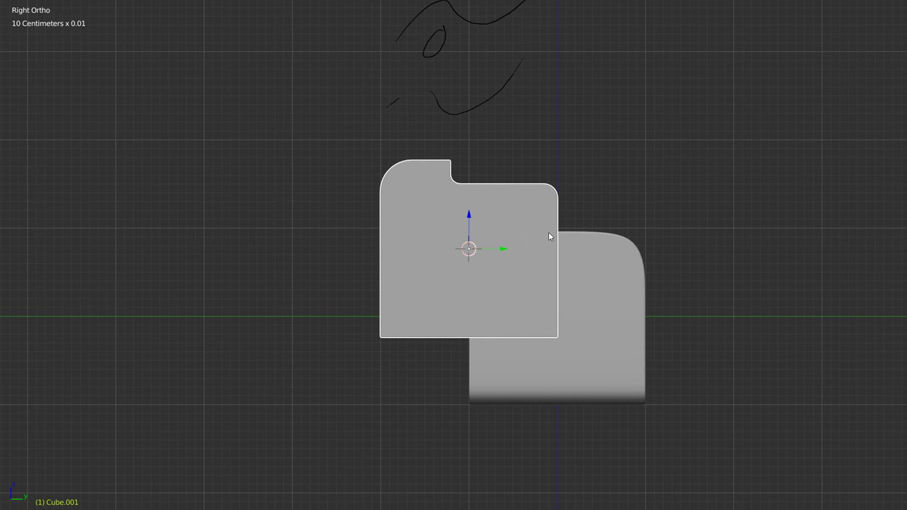
{"action": "key", "text": "ctrl+shift+x"}
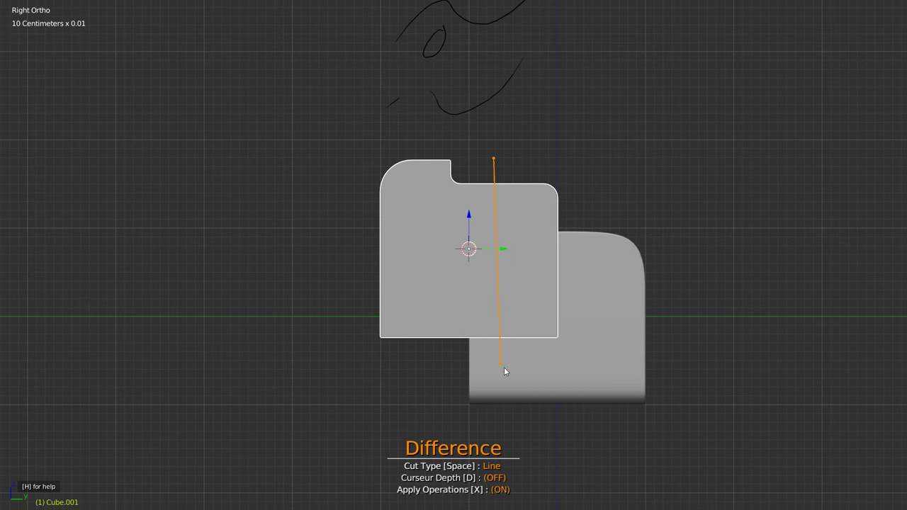
{"action": "left_click", "coordinate": [491, 370]}
{"action": "mouse_move", "coordinate": [492, 369]}
{"action": "middle_mouse_down"}
{"action": "mouse_move", "coordinate": [499, 311]}
{"action": "mouse_move", "coordinate": [581, 242]}
{"action": "mouse_move", "coordinate": [596, 184]}
{"action": "middle_mouse_up"}
{"action": "scroll", "coordinate": [590, 232], "scroll_direction": "down", "scroll_amount": 1}
{"action": "key", "text": "Escape"}
Step: Select the two resulting pieces, ending on CMT_Line.001, and switch to Front view
{"action": "middle_click_drag", "start_coordinate": [569, 301], "coordinate": [595, 247]}
{"action": "scroll", "coordinate": [593, 243], "scroll_direction": "down", "scroll_amount": 3}
{"action": "left_click", "coordinate": [616, 260]}
{"action": "left_click", "coordinate": [488, 291]}
{"action": "key", "text": "KP_1"}
Step: Draw a thin rectangular Carver cutter at the piece's right edge, kept as a separate object
{"action": "scroll", "coordinate": [441, 249], "scroll_direction": "up", "scroll_amount": 4}
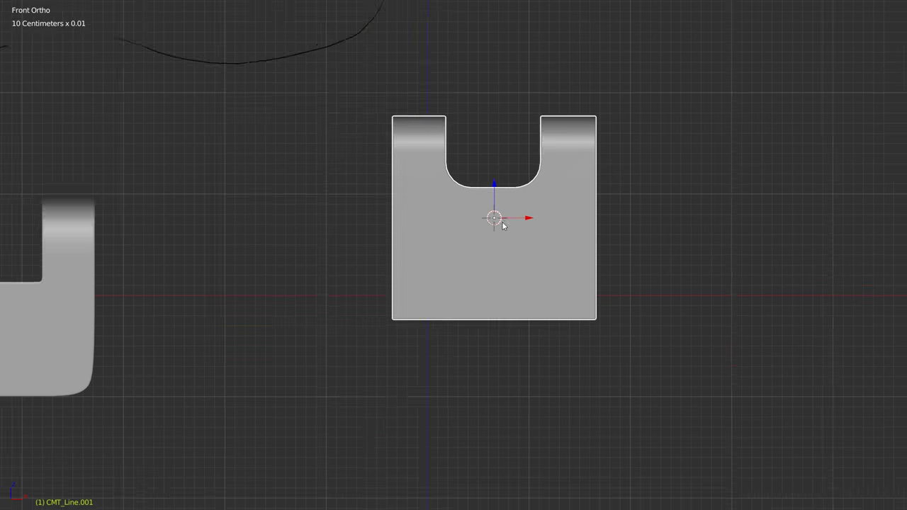
{"action": "key", "text": "ctrl+shift+x"}
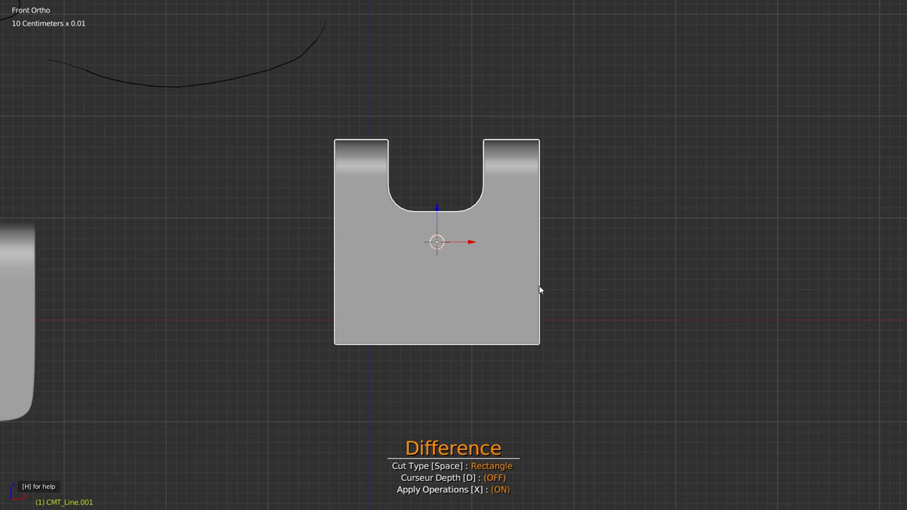
{"action": "key", "text": "x"}
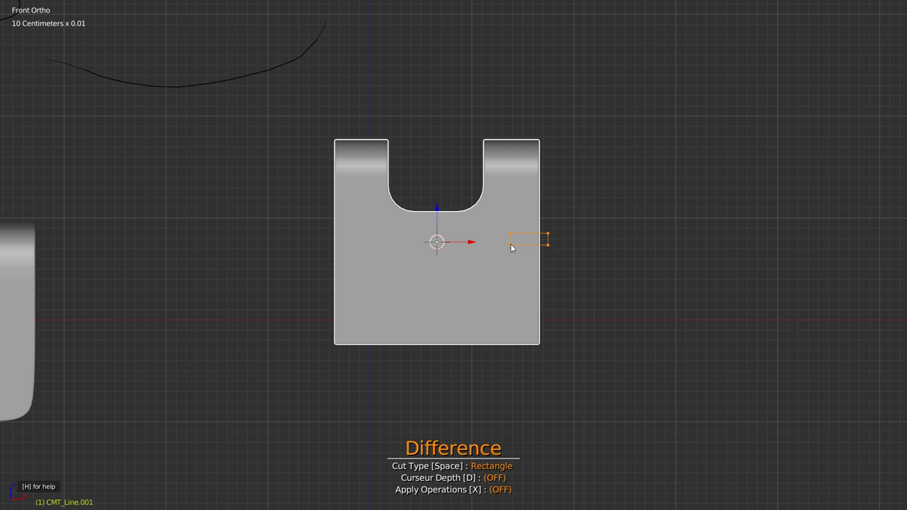
{"action": "left_click_drag", "start_coordinate": [510, 245], "coordinate": [511, 245]}
Step: Array the cutter 3 times along Z with a -2.48 downward offset
{"action": "key", "text": "q"}
{"action": "key", "text": "q"}
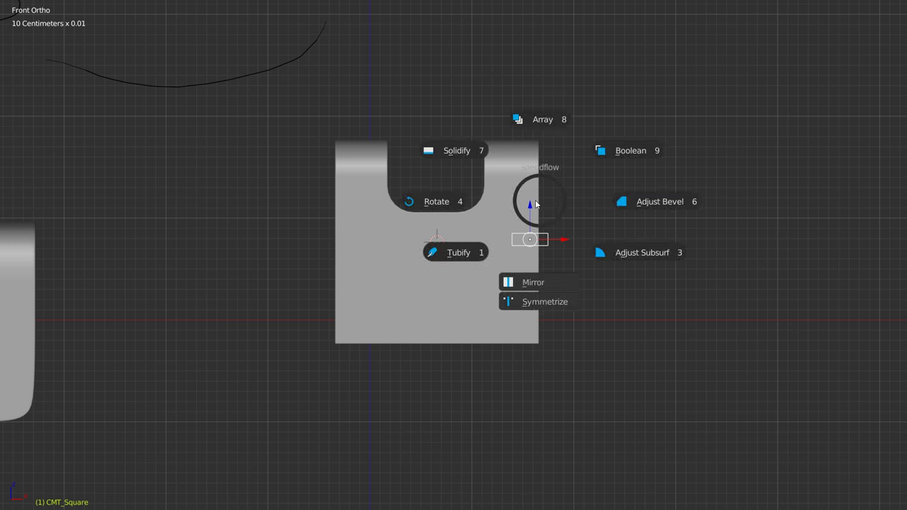
{"action": "key", "text": "q"}
{"action": "key", "text": "q"}
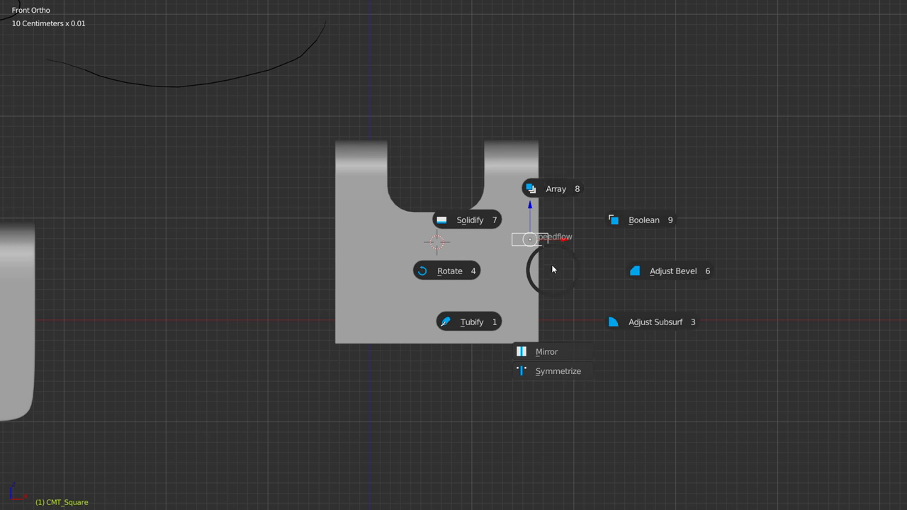
{"action": "left_click", "coordinate": [546, 186]}
{"action": "key", "text": "z"}
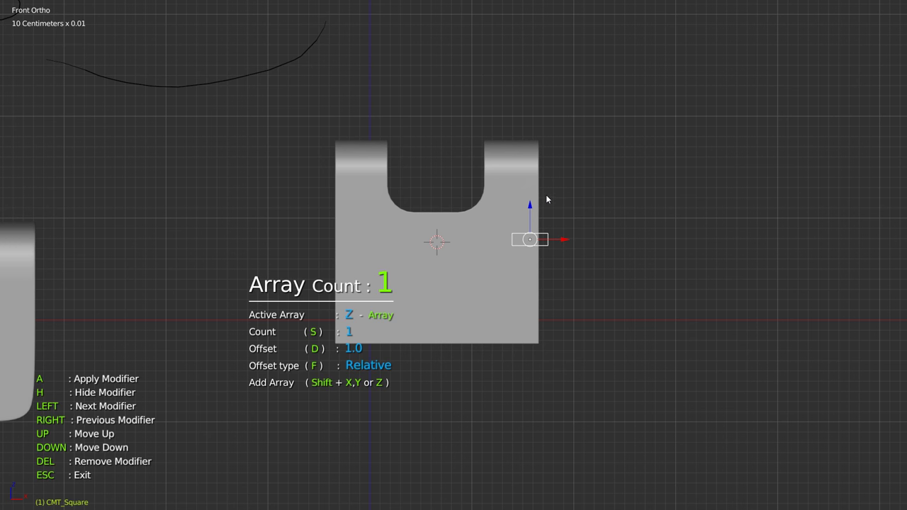
{"action": "key", "text": "d"}
{"action": "key", "text": "s"}
{"action": "key", "text": "d"}
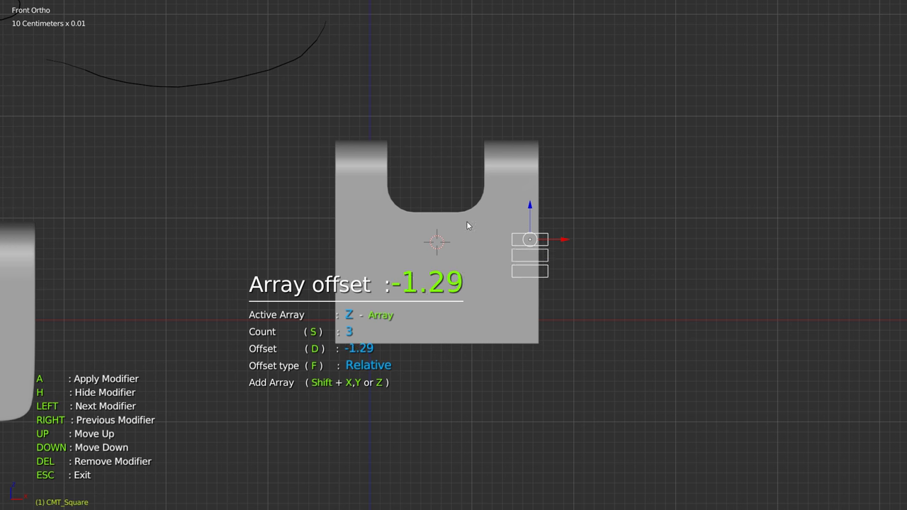
{"action": "mouse_move", "coordinate": [429, 238]}
{"action": "middle_mouse_down"}
{"action": "mouse_move", "coordinate": [588, 224]}
{"action": "mouse_move", "coordinate": [442, 207]}
{"action": "middle_mouse_up"}
{"action": "scroll", "coordinate": [442, 207], "scroll_direction": "up", "scroll_amount": 2}
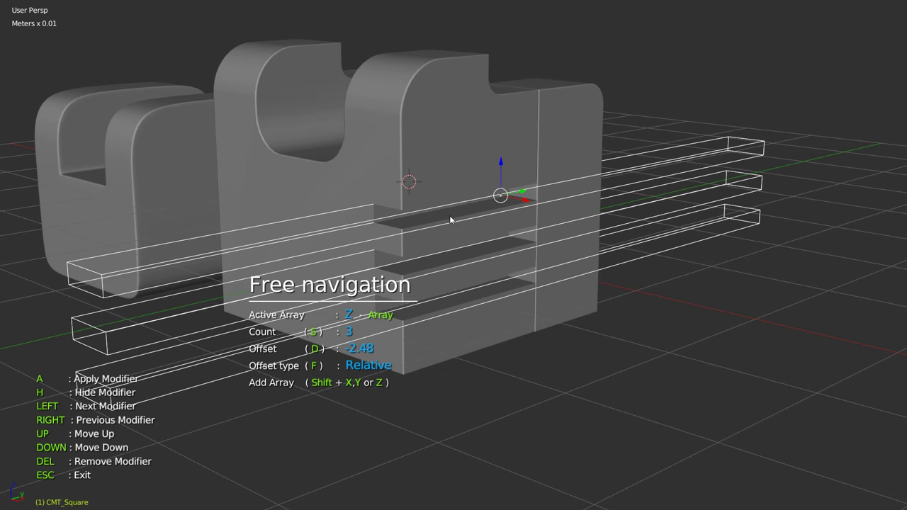
Step: Boolean-subtract the three cutters from the main block piece
{"action": "key", "text": "Escape"}
{"action": "left_click", "coordinate": [456, 166]}
{"action": "key", "text": "q"}
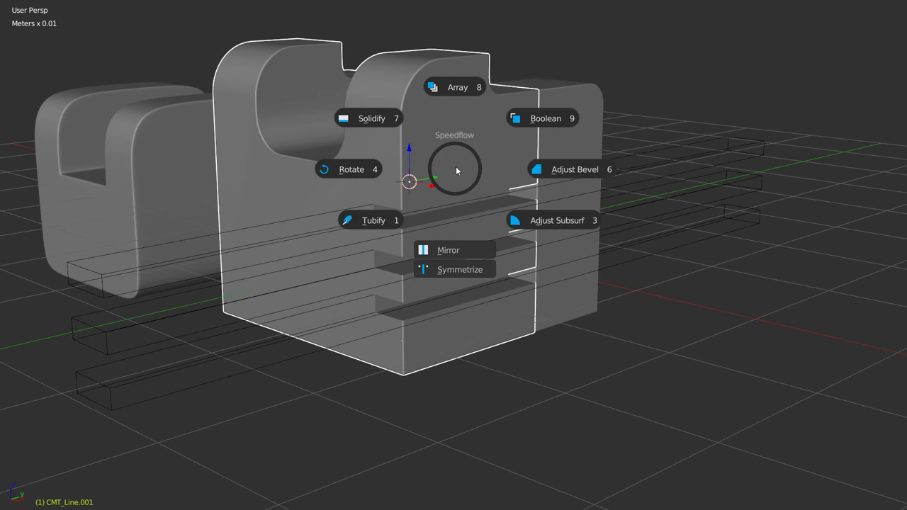
{"action": "left_click", "coordinate": [539, 122]}
{"action": "key", "text": "Escape"}
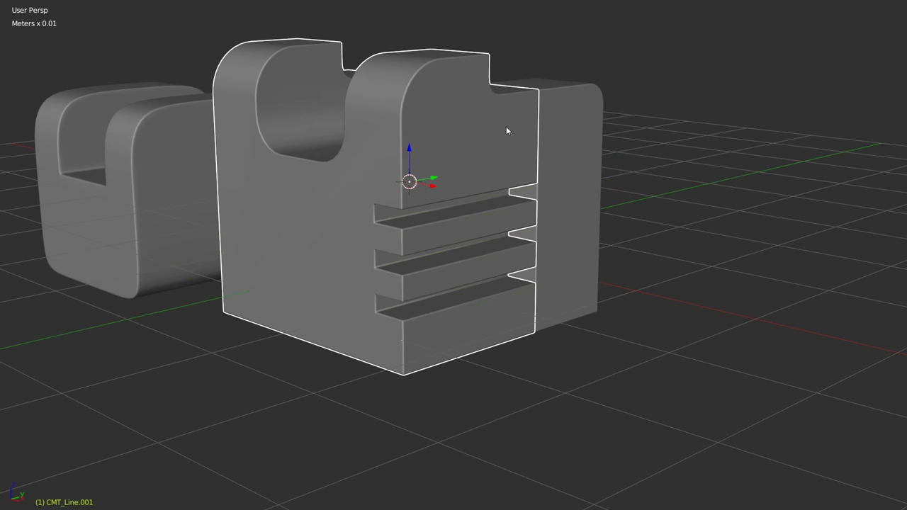
{"action": "scroll", "coordinate": [447, 193], "scroll_direction": "up", "scroll_amount": 1}
Step: Symmetrize the slots onto the opposite side along -X and frame the slotted block
{"action": "key", "text": "q"}
{"action": "left_click", "coordinate": [441, 293]}
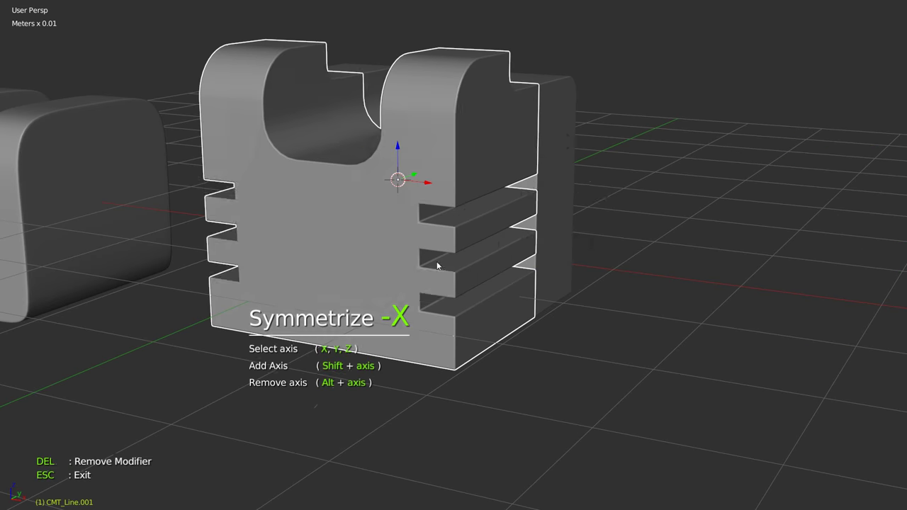
{"action": "key", "text": "Escape"}
{"action": "middle_click_drag", "start_coordinate": [451, 236], "coordinate": [496, 210]}
{"action": "scroll", "coordinate": [496, 210], "scroll_direction": "down", "scroll_amount": 3}
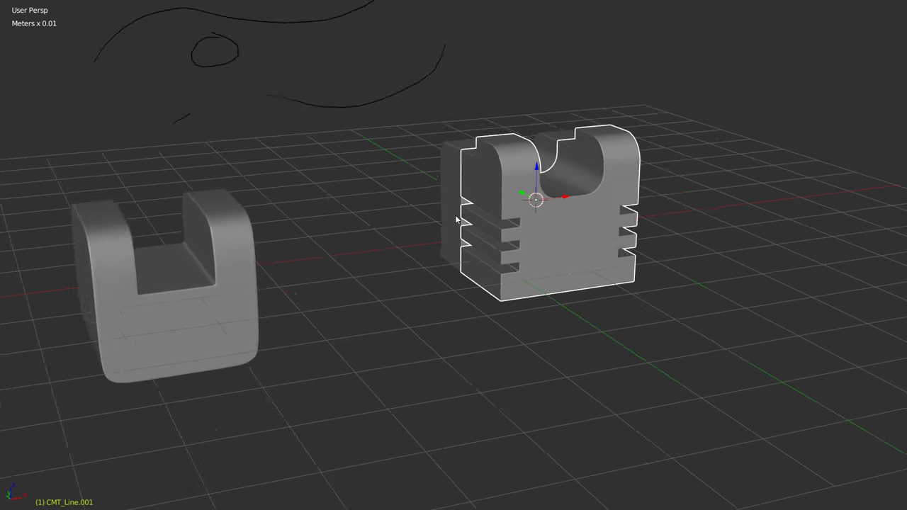
{"action": "middle_click_drag", "start_coordinate": [248, 281], "coordinate": [296, 252], "text": "shift"}
{"action": "key", "text": "KP_Decimal"}
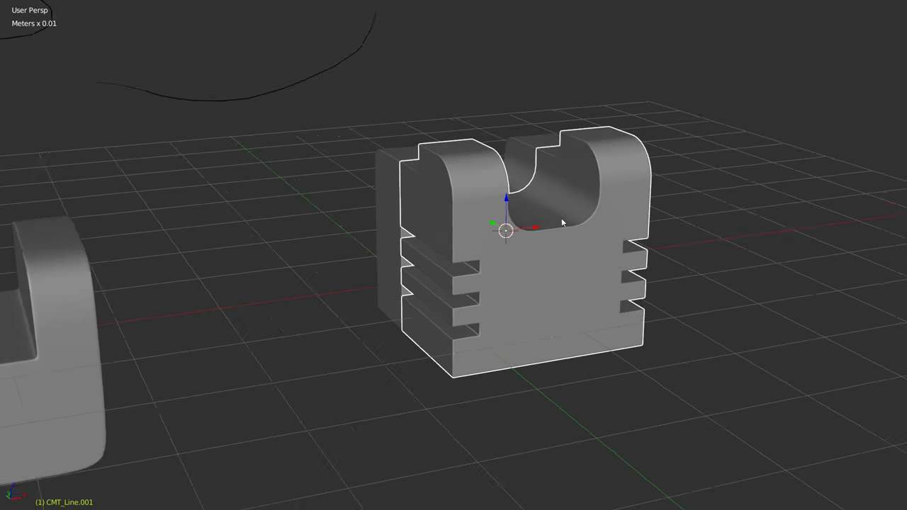
{"action": "middle_click_drag", "start_coordinate": [561, 217], "coordinate": [514, 241]}
{"action": "right_click", "coordinate": [510, 245]}
Step: Add a cylinder, rotate it 90° onto its side, and shrink it to a small disc
{"action": "left_click", "coordinate": [552, 327]}
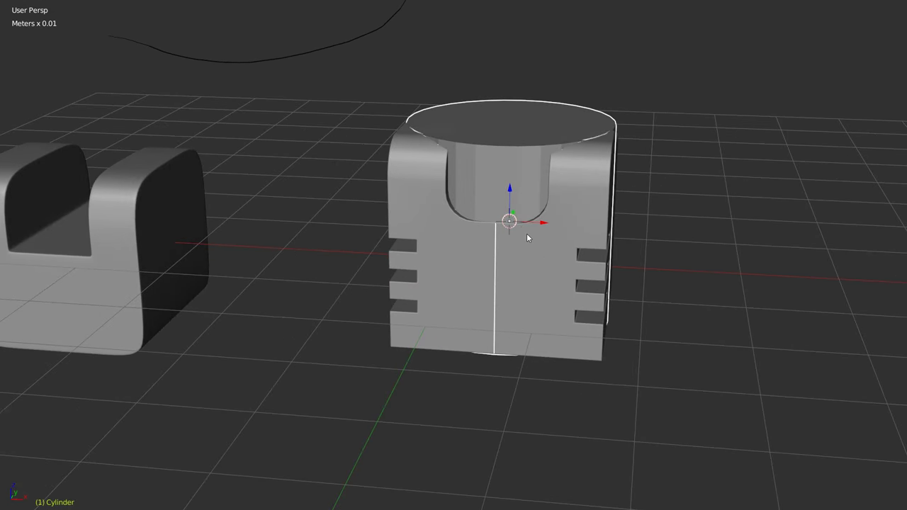
{"action": "middle_click_drag", "start_coordinate": [625, 228], "coordinate": [552, 244]}
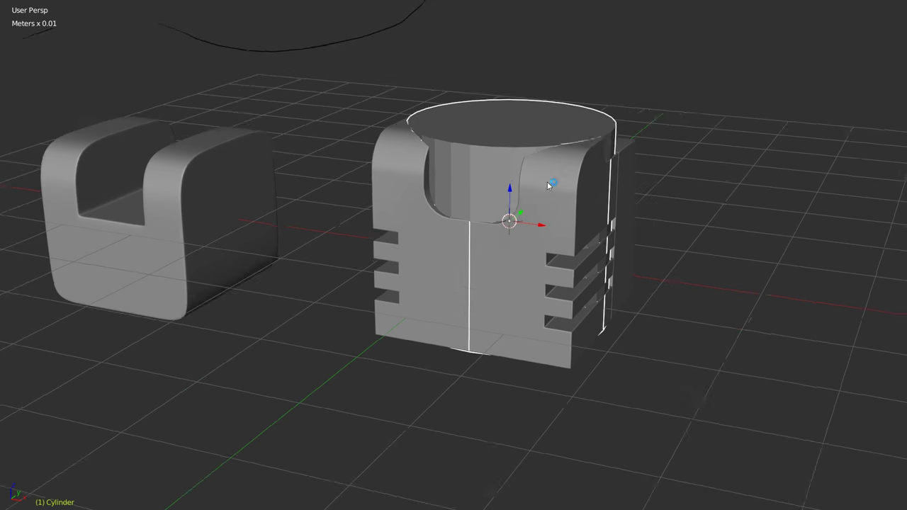
{"action": "right_click", "coordinate": [553, 245]}
{"action": "left_click", "coordinate": [574, 251]}
{"action": "left_click", "coordinate": [582, 259]}
{"action": "key", "text": "s"}
{"action": "left_click", "coordinate": [539, 255]}
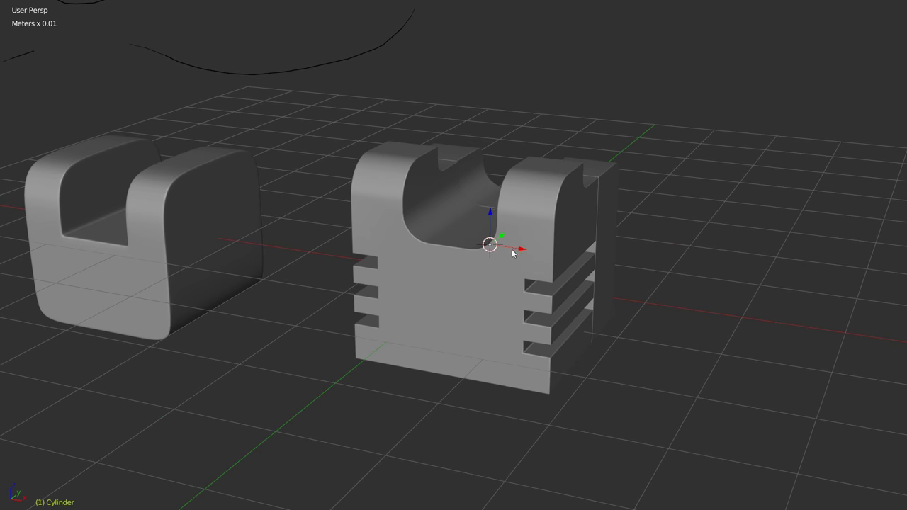
Step: Move the disc to the block's upper corner using the Right view
{"action": "key", "text": "g"}
{"action": "middle_click_drag", "start_coordinate": [614, 246], "coordinate": [537, 279]}
{"action": "key", "text": "KP_3"}
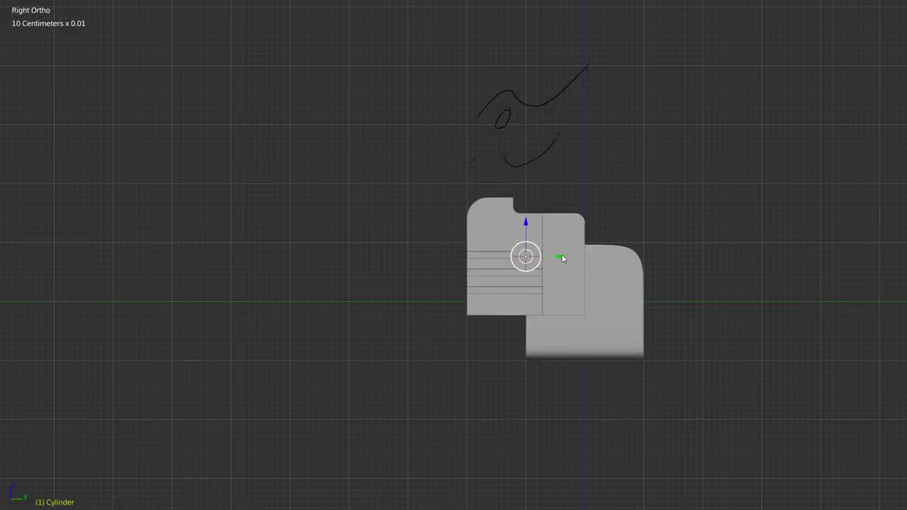
{"action": "scroll", "coordinate": [537, 279], "scroll_direction": "up", "scroll_amount": 2}
{"action": "key", "text": "g"}
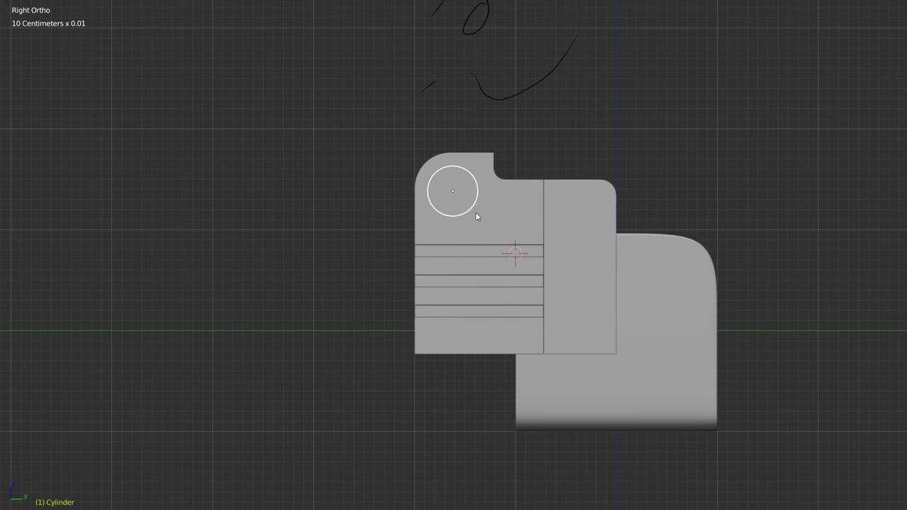
{"action": "middle_click_drag", "start_coordinate": [446, 226], "coordinate": [509, 214]}
{"action": "scroll", "coordinate": [508, 188], "scroll_direction": "down", "scroll_amount": 5}
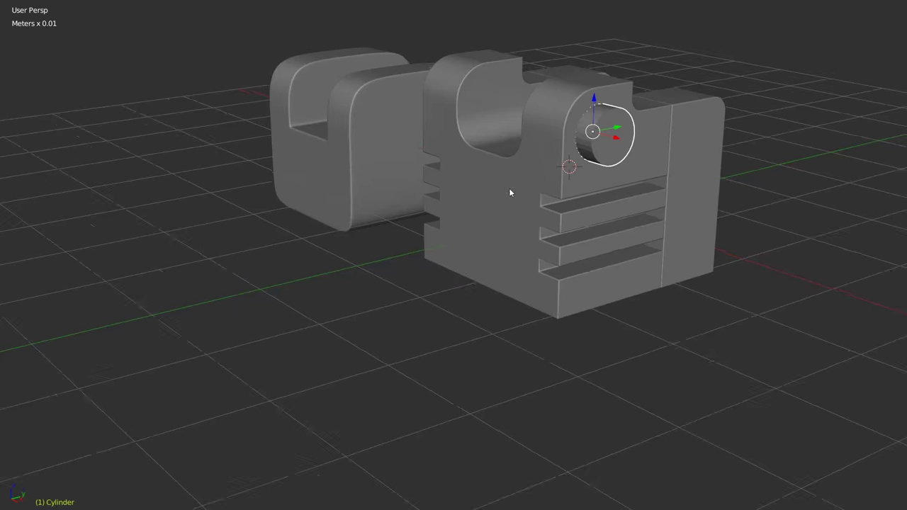
{"action": "scroll", "coordinate": [539, 250], "scroll_direction": "up", "scroll_amount": 3}
{"action": "scroll", "coordinate": [539, 252], "scroll_direction": "up", "scroll_amount": 3}
Step: Scale the disc thin along X and centre the view on it
{"action": "key", "text": "s"}
{"action": "key", "text": "x"}
{"action": "left_click", "coordinate": [453, 237]}
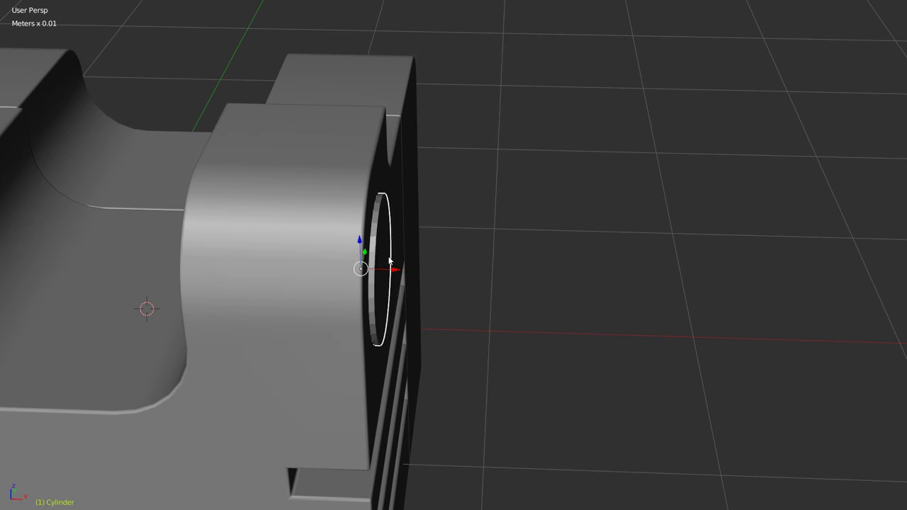
{"action": "key", "text": "s"}
{"action": "key", "text": "x"}
{"action": "left_click", "coordinate": [429, 274]}
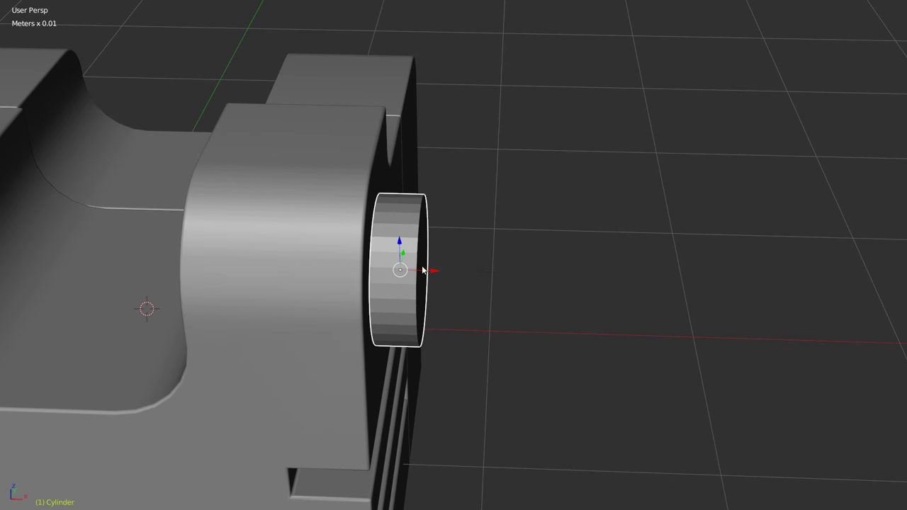
{"action": "key", "text": "KP_Decimal"}
{"action": "middle_click_drag", "start_coordinate": [396, 240], "coordinate": [431, 219]}
{"action": "scroll", "coordinate": [436, 201], "scroll_direction": "down", "scroll_amount": 2}
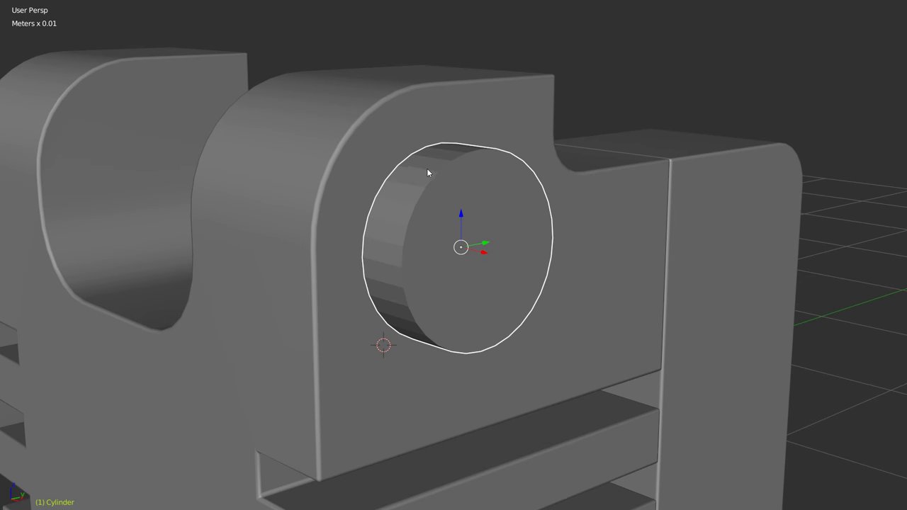
Step: In Edit Mode, select only the disc's front face
{"action": "key", "text": "Tab"}
{"action": "key", "text": "a"}
{"action": "left_click", "coordinate": [421, 198]}
Step: Add an adjustable bevel to the disc with 0.17 width
{"action": "key", "text": "q"}
{"action": "left_click", "coordinate": [564, 227]}
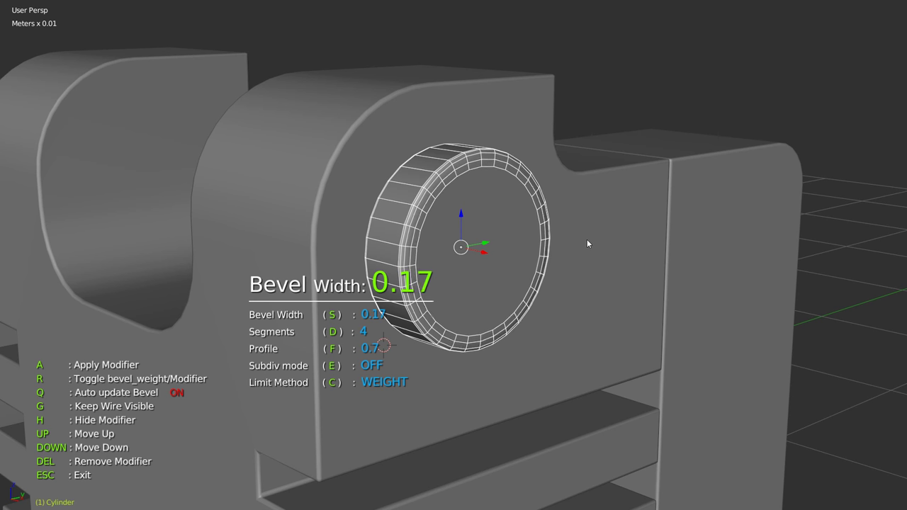
{"action": "left_click", "coordinate": [585, 240]}
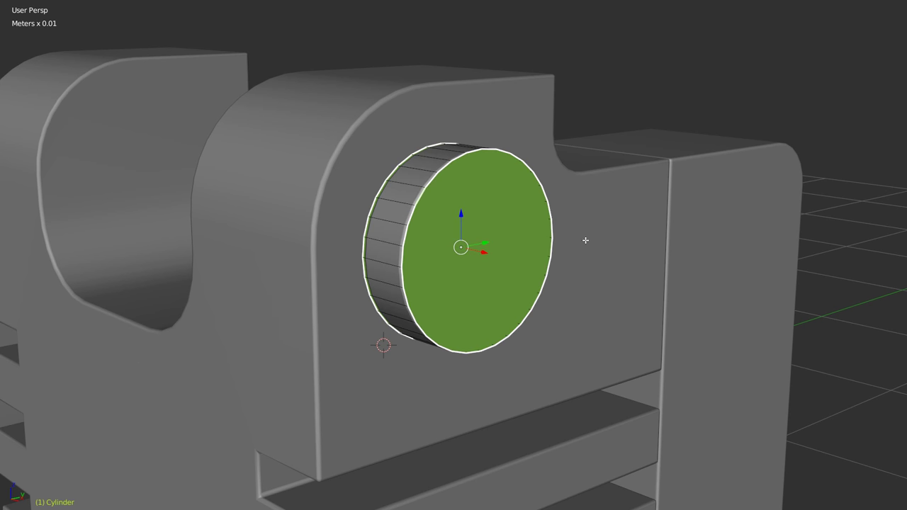
{"action": "key", "text": "w"}
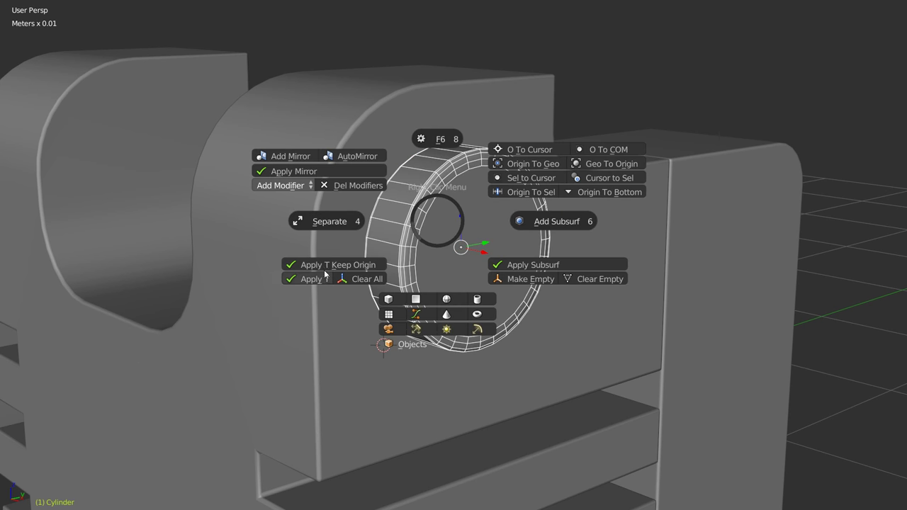
{"action": "left_click", "coordinate": [342, 267]}
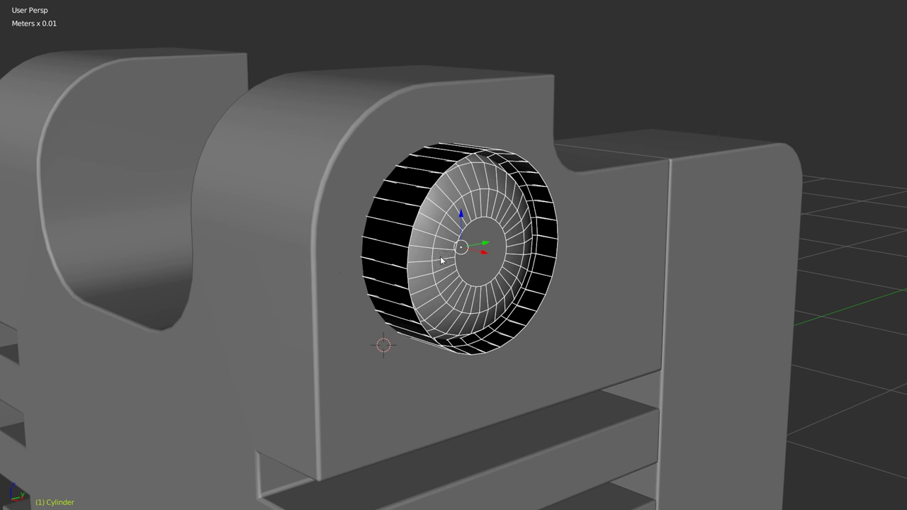
{"action": "key", "text": "Escape"}
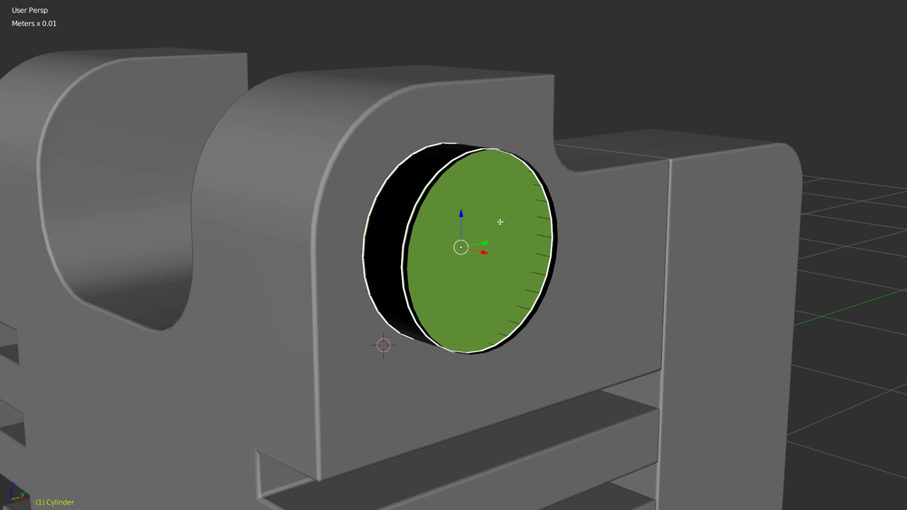
{"action": "key", "text": "w"}
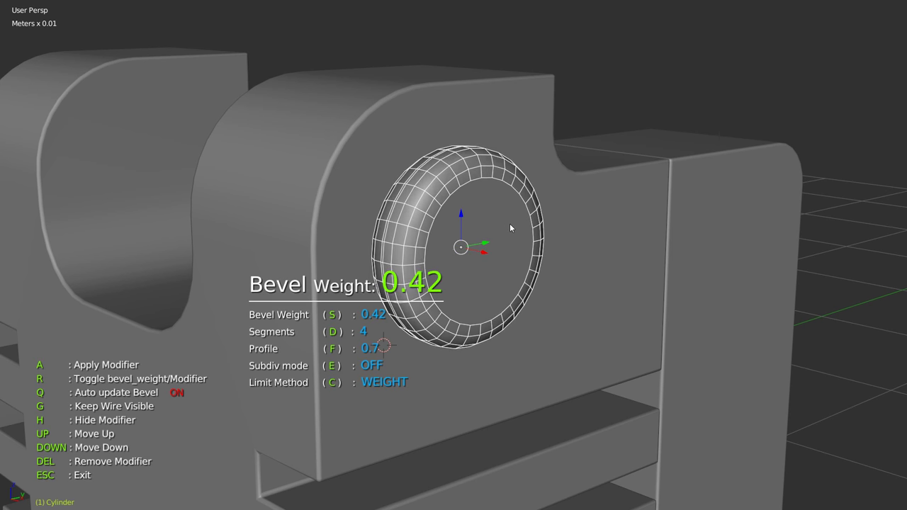
{"action": "middle_click_drag", "start_coordinate": [506, 223], "coordinate": [432, 193]}
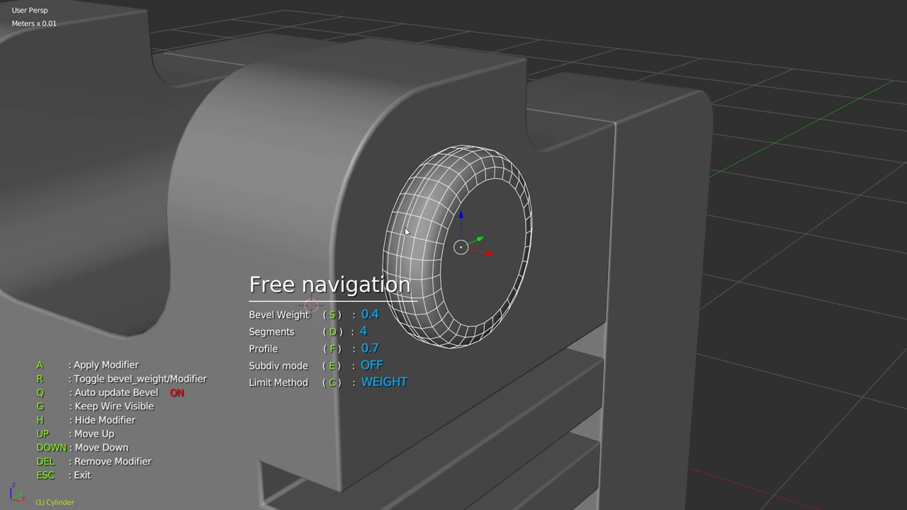
{"action": "key", "text": "Escape"}
Step: Give the disc's front cap face a 0.18 bevel weight
{"action": "key", "text": "q"}
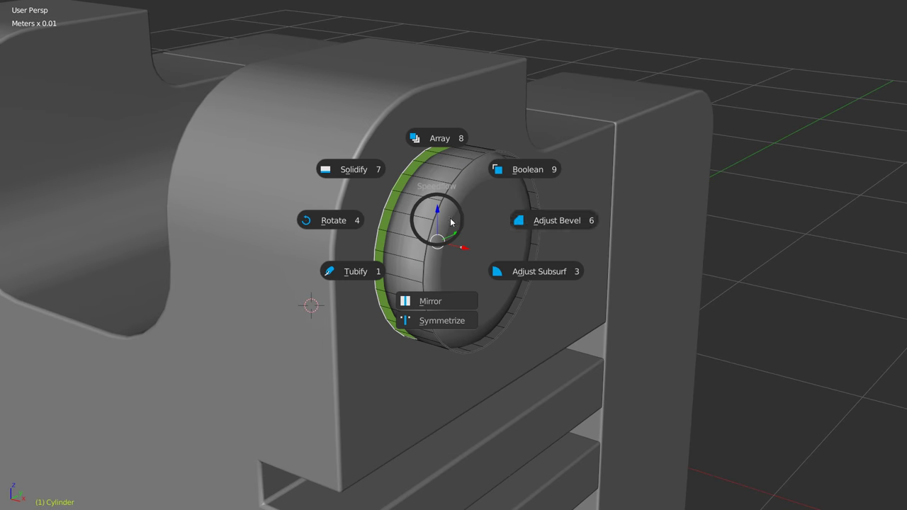
{"action": "left_click", "coordinate": [495, 230]}
{"action": "mouse_move", "coordinate": [473, 220]}
{"action": "middle_mouse_down"}
{"action": "mouse_move", "coordinate": [443, 227]}
{"action": "mouse_move", "coordinate": [475, 244]}
{"action": "middle_mouse_up"}
{"action": "key", "text": "Escape"}
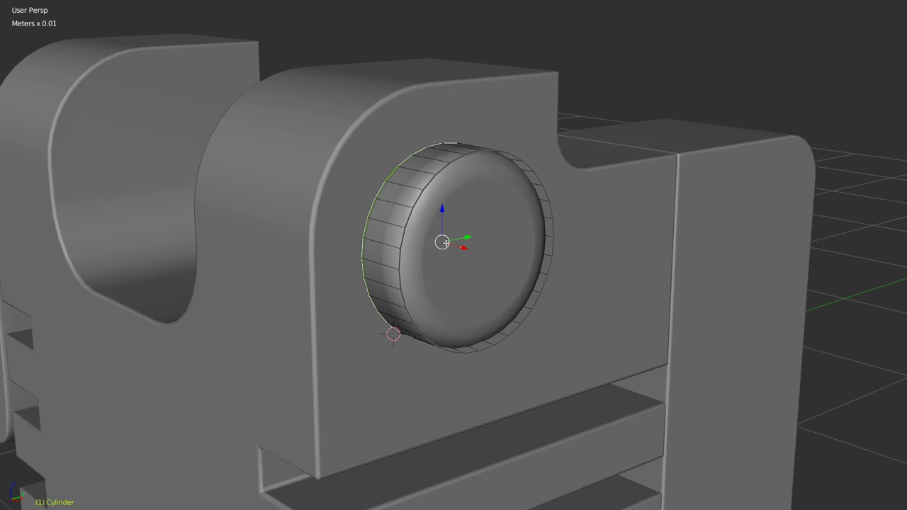
{"action": "right_click", "coordinate": [522, 222]}
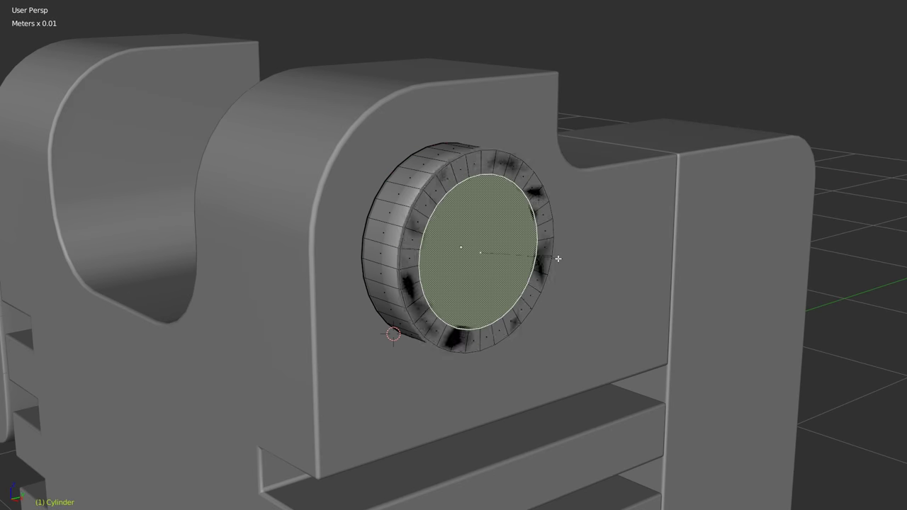
{"action": "key", "text": "alt+shift+q"}
{"action": "left_click", "coordinate": [633, 262]}
{"action": "left_click", "coordinate": [602, 264]}
{"action": "middle_click_drag", "start_coordinate": [497, 276], "coordinate": [491, 272]}
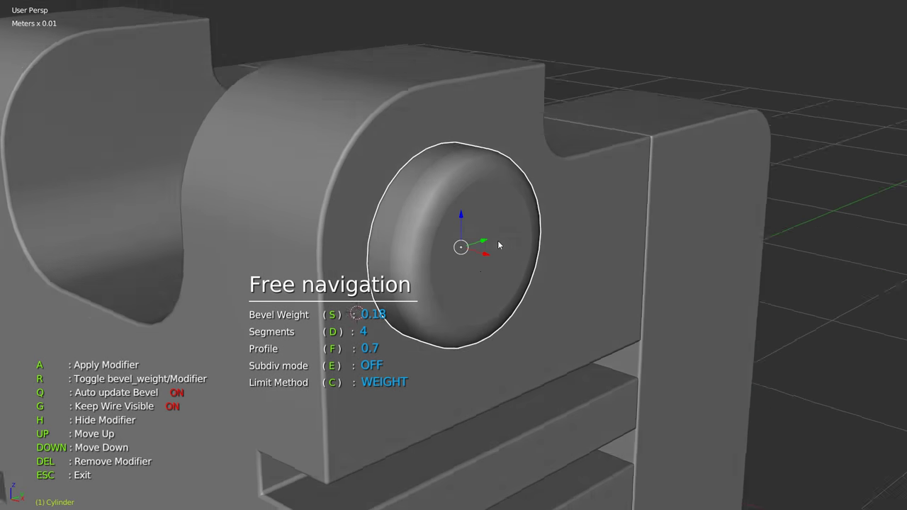
{"action": "mouse_move", "coordinate": [477, 233]}
{"action": "middle_mouse_down"}
{"action": "mouse_move", "coordinate": [497, 240]}
{"action": "mouse_move", "coordinate": [485, 274]}
{"action": "mouse_move", "coordinate": [478, 244]}
{"action": "middle_mouse_up"}
{"action": "key", "text": "Escape"}
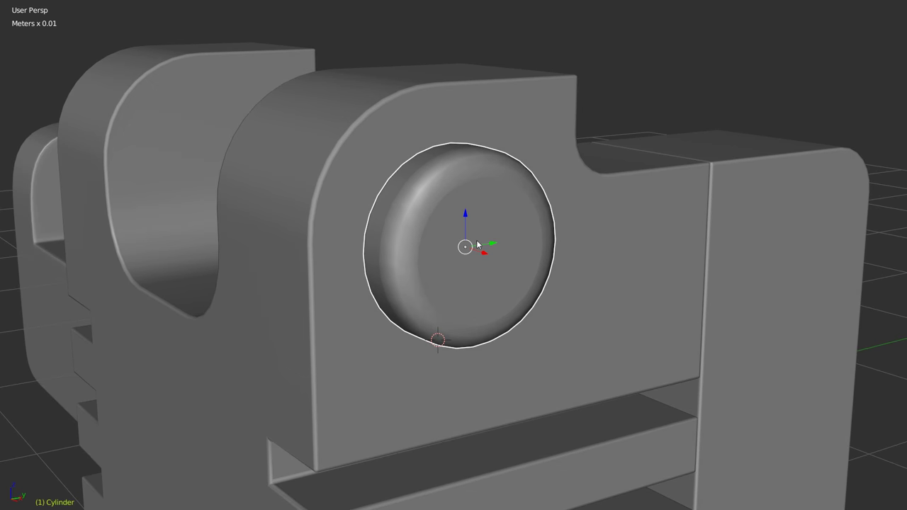
Step: Set the second bevel's width to 0.12 for a stepped, rounded rim
{"action": "key", "text": "shift+space"}
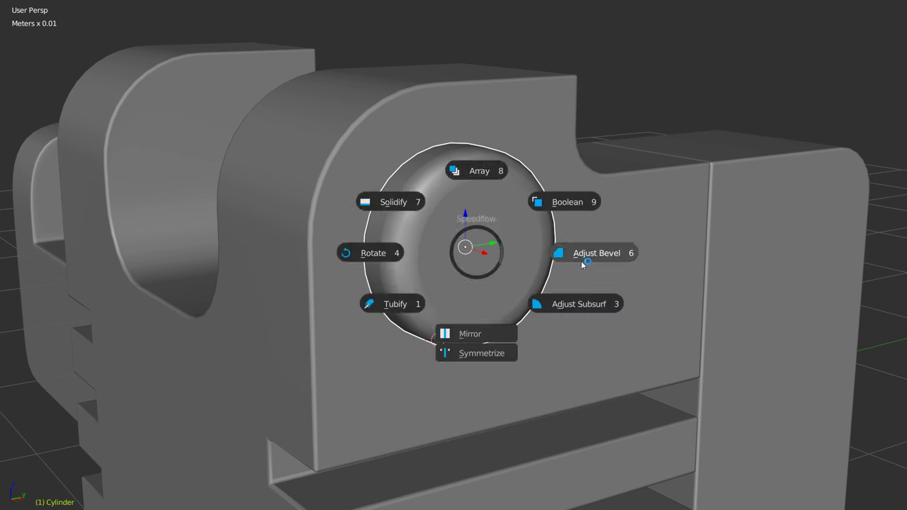
{"action": "left_click", "coordinate": [581, 261]}
{"action": "left_click", "coordinate": [582, 265]}
{"action": "middle_click_drag", "start_coordinate": [490, 241], "coordinate": [474, 203]}
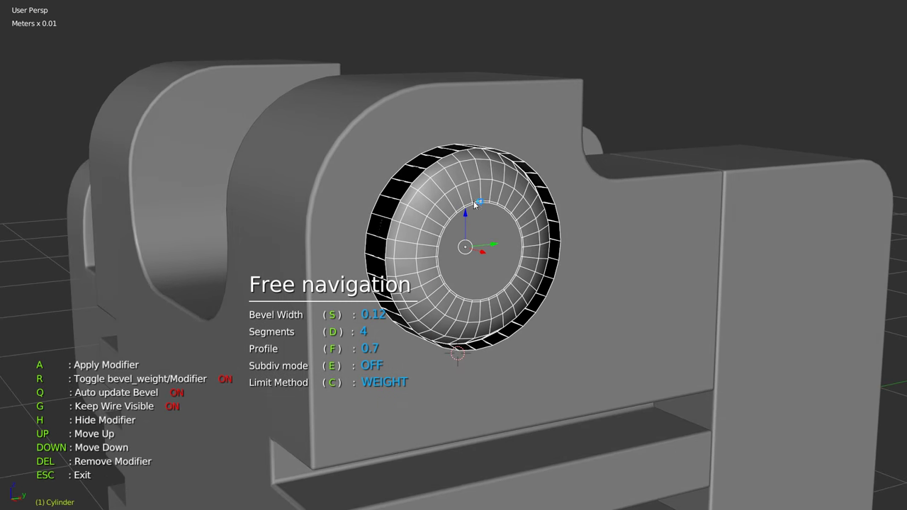
{"action": "key", "text": "Escape"}
{"action": "key", "text": "Tab"}
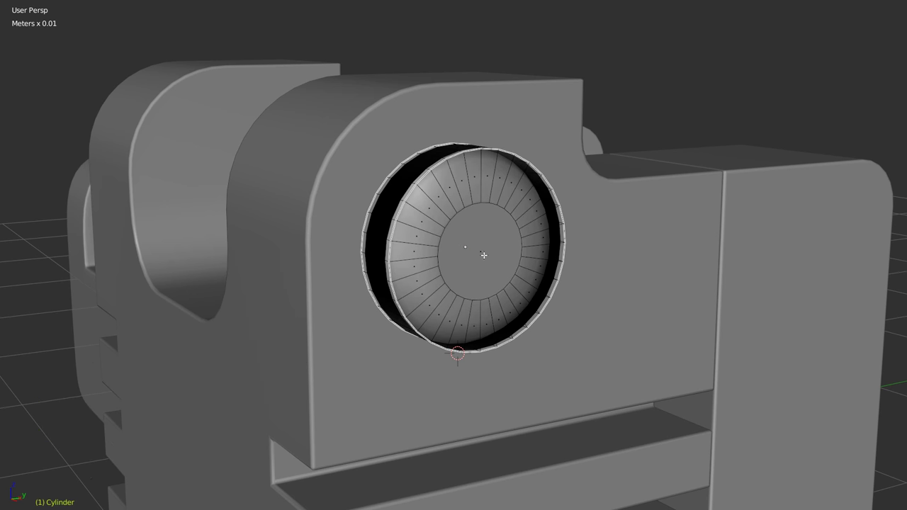
Step: Extrude the centre cap outward and give the surrounding mesh a 0.03 bevel width
{"action": "middle_click_drag", "start_coordinate": [507, 251], "coordinate": [450, 274]}
{"action": "key", "text": "e"}
{"action": "scroll", "coordinate": [450, 274], "scroll_direction": "up", "scroll_amount": 5}
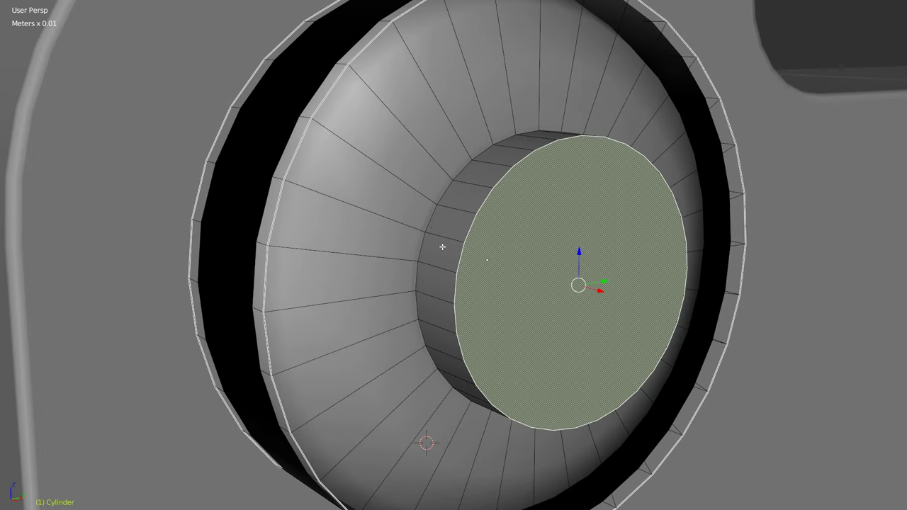
{"action": "key", "text": "ctrl+i"}
{"action": "key", "text": "shift+space"}
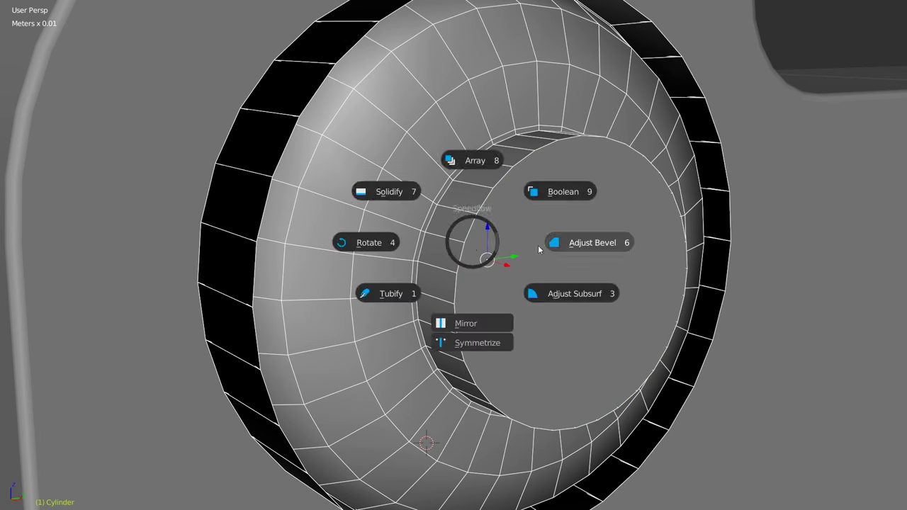
{"action": "left_click", "coordinate": [586, 249]}
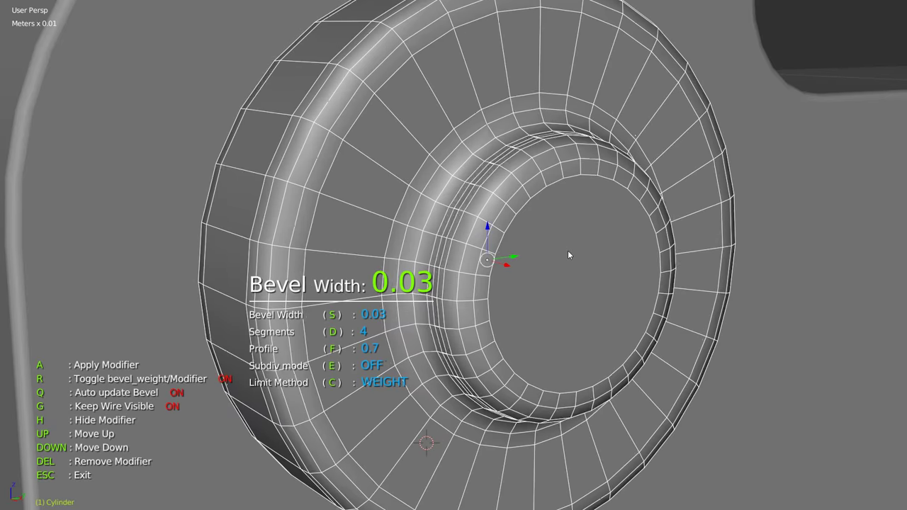
{"action": "scroll", "coordinate": [566, 251], "scroll_direction": "down", "scroll_amount": 5}
{"action": "middle_click_drag", "start_coordinate": [566, 251], "coordinate": [473, 188]}
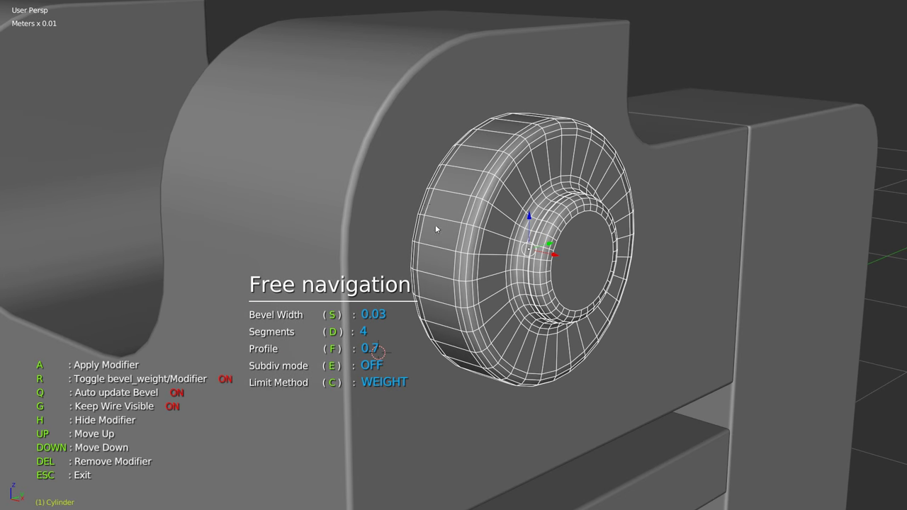
{"action": "left_click", "coordinate": [437, 177]}
Step: Adjust the bevel weight on the button and then on its inner cap face
{"action": "key", "text": "alt+q"}
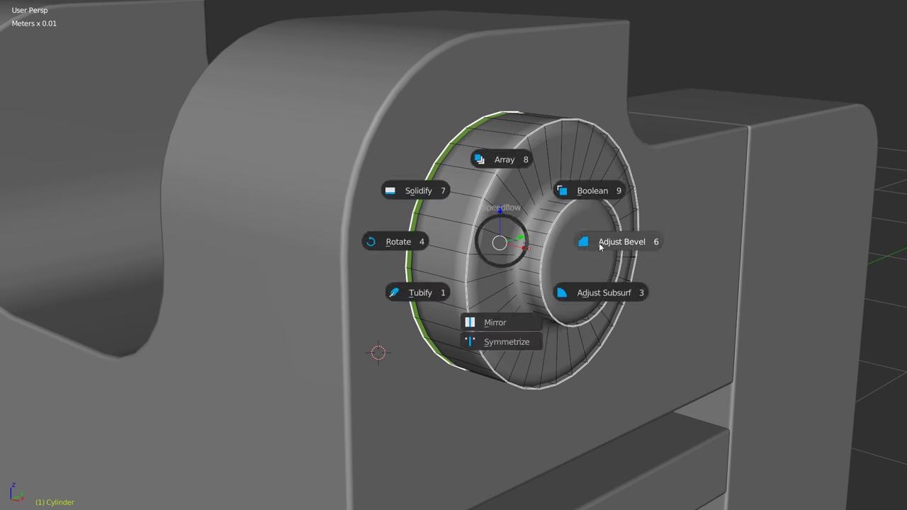
{"action": "left_click", "coordinate": [607, 237]}
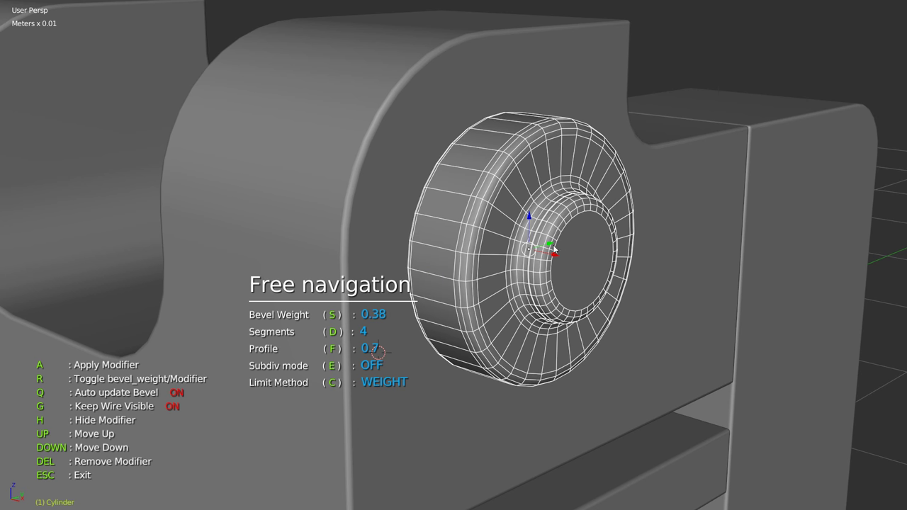
{"action": "left_click", "coordinate": [560, 241]}
{"action": "right_click", "coordinate": [558, 218]}
{"action": "key", "text": "alt+q"}
{"action": "left_click", "coordinate": [692, 229]}
{"action": "left_click", "coordinate": [552, 227]}
{"action": "middle_click_drag", "start_coordinate": [534, 225], "coordinate": [511, 237]}
{"action": "key", "text": "Escape"}
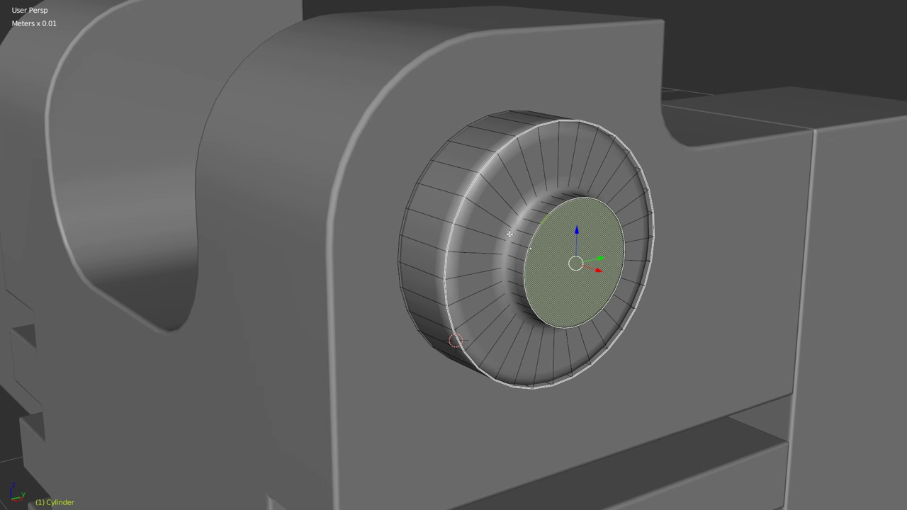
Step: Lower the button's overall bevel weight to 0.65 with Speedflow Adjust Bevel
{"action": "key", "text": "Tab"}
{"action": "key", "text": "alt+q"}
{"action": "left_click", "coordinate": [647, 250]}
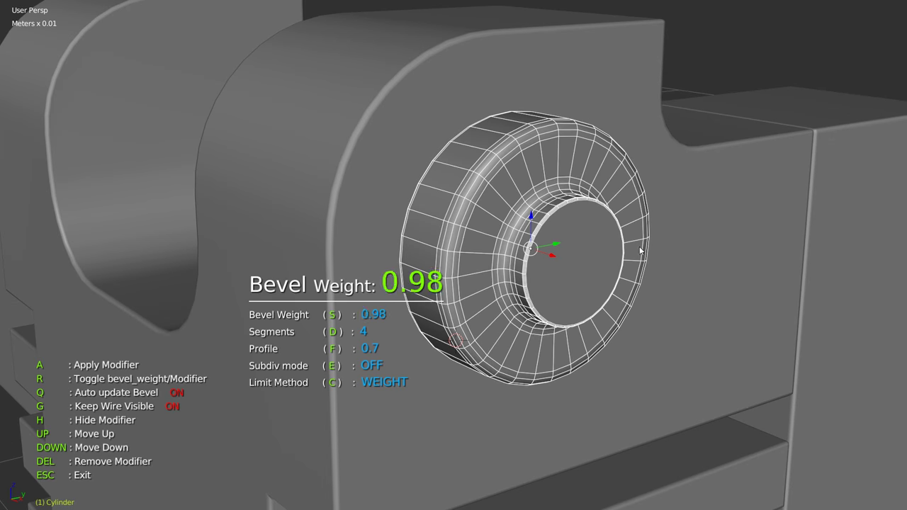
{"action": "left_click", "coordinate": [578, 243]}
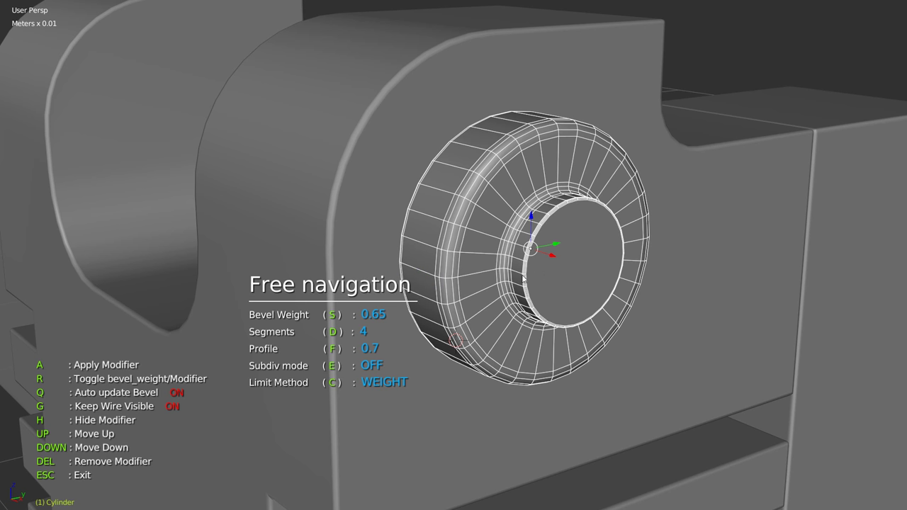
{"action": "key", "text": "Escape"}
Step: In face select mode, inset the button's cap face
{"action": "key", "text": "Tab"}
{"action": "left_click", "coordinate": [594, 267]}
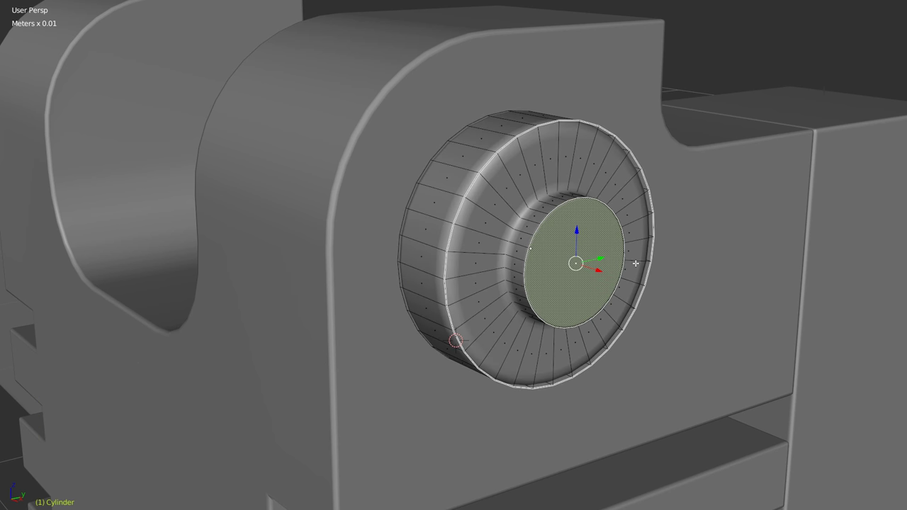
{"action": "key", "text": "i"}
{"action": "left_click", "coordinate": [613, 266]}
{"action": "scroll", "coordinate": [600, 449], "scroll_direction": "down", "scroll_amount": 2}
Step: Poke the cap's centre face into radial triangles
{"action": "middle_click_drag", "start_coordinate": [599, 449], "coordinate": [641, 229]}
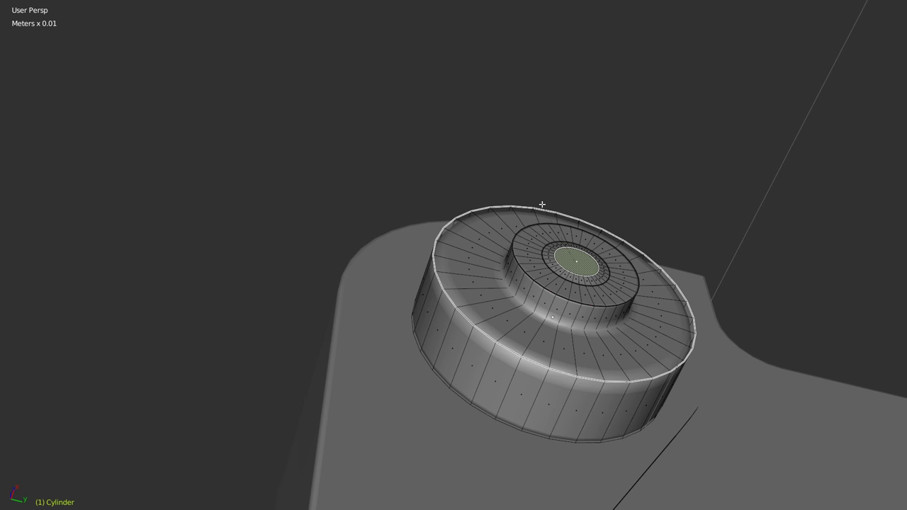
{"action": "mouse_move", "coordinate": [597, 257]}
{"action": "middle_mouse_down"}
{"action": "mouse_move", "coordinate": [580, 224]}
{"action": "mouse_move", "coordinate": [573, 265]}
{"action": "middle_mouse_up"}
{"action": "scroll", "coordinate": [579, 245], "scroll_direction": "up", "scroll_amount": 3}
{"action": "key", "text": "a"}
{"action": "scroll", "coordinate": [574, 264], "scroll_direction": "down", "scroll_amount": 3}
{"action": "scroll", "coordinate": [512, 273], "scroll_direction": "up", "scroll_amount": 2}
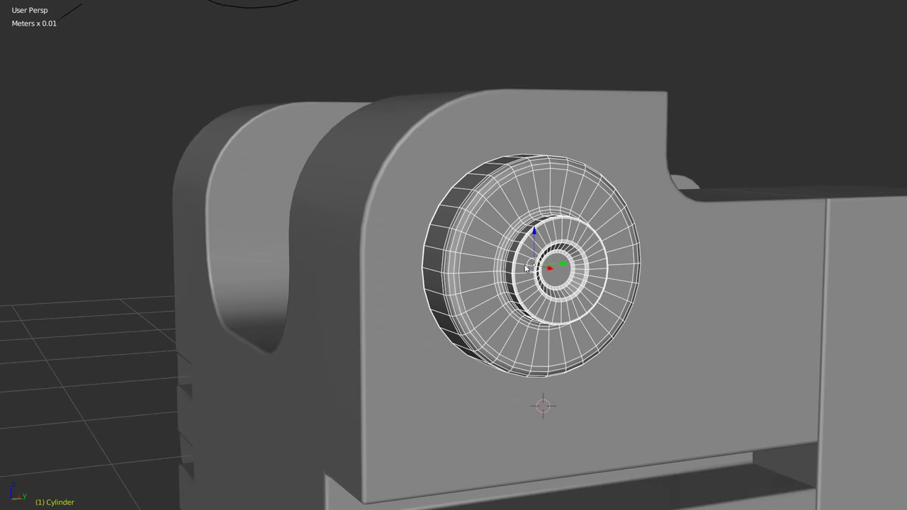
{"action": "middle_click_drag", "start_coordinate": [513, 273], "coordinate": [564, 270]}
{"action": "scroll", "coordinate": [564, 271], "scroll_direction": "up", "scroll_amount": 3}
{"action": "right_click", "coordinate": [564, 271]}
{"action": "key", "text": "w"}
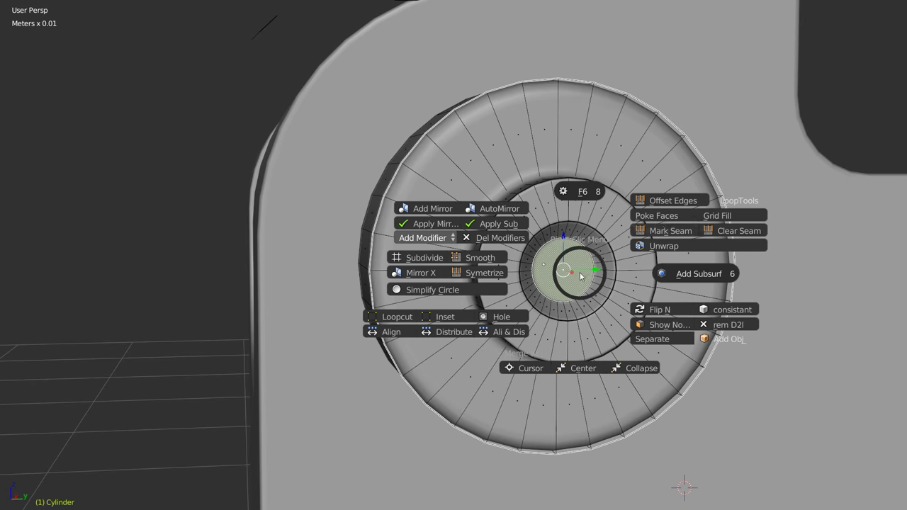
{"action": "left_click", "coordinate": [663, 216]}
Step: Isolate the cylinder in Local view with numpad /
{"action": "middle_click_drag", "start_coordinate": [663, 216], "coordinate": [556, 262]}
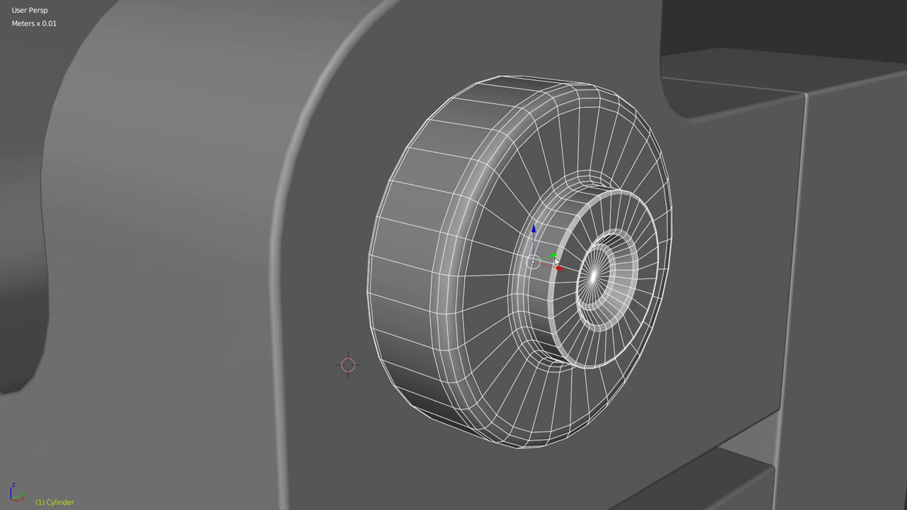
{"action": "key", "text": "KP_Divide"}
{"action": "key", "text": "Tab"}
Step: Inset the cylinder's front face and adjust that face's bevel weight
{"action": "left_click", "coordinate": [546, 238]}
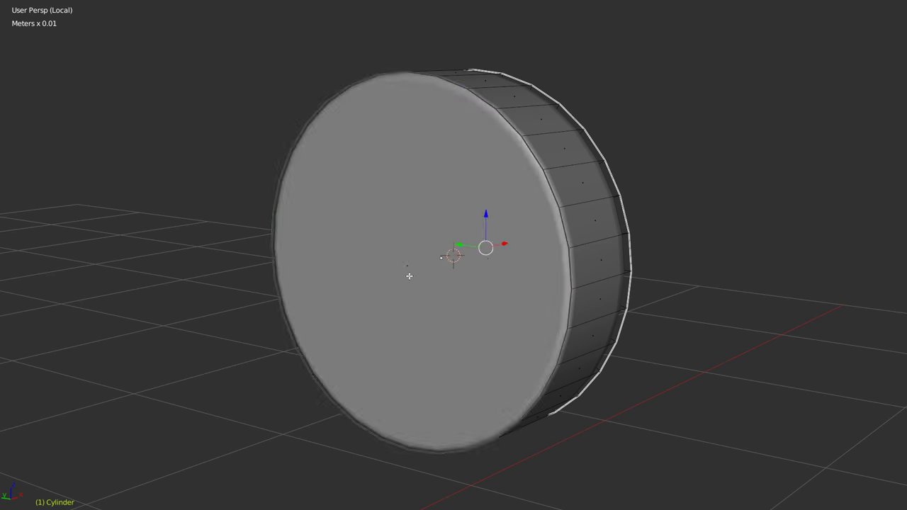
{"action": "key", "text": "i"}
{"action": "left_click", "coordinate": [525, 248]}
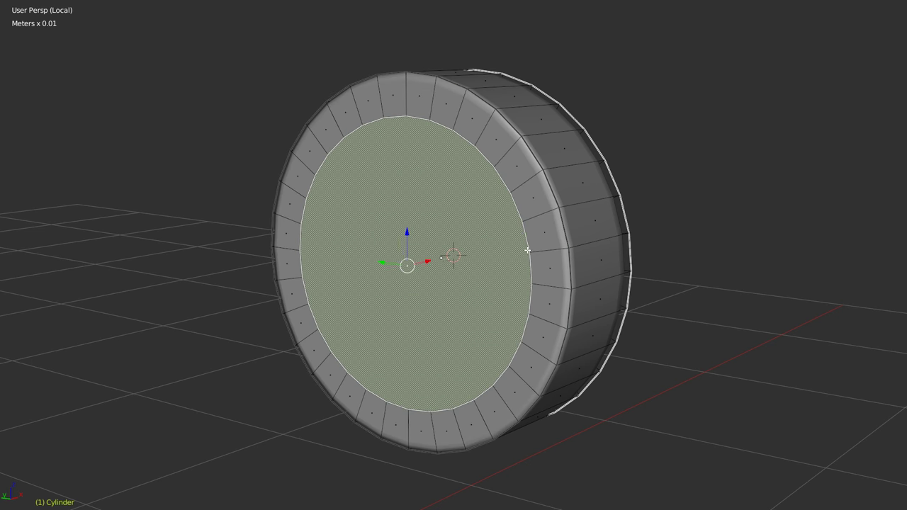
{"action": "right_click", "coordinate": [524, 255]}
{"action": "left_click", "coordinate": [633, 259]}
{"action": "middle_click_drag", "start_coordinate": [437, 266], "coordinate": [449, 269]}
{"action": "key", "text": "Escape"}
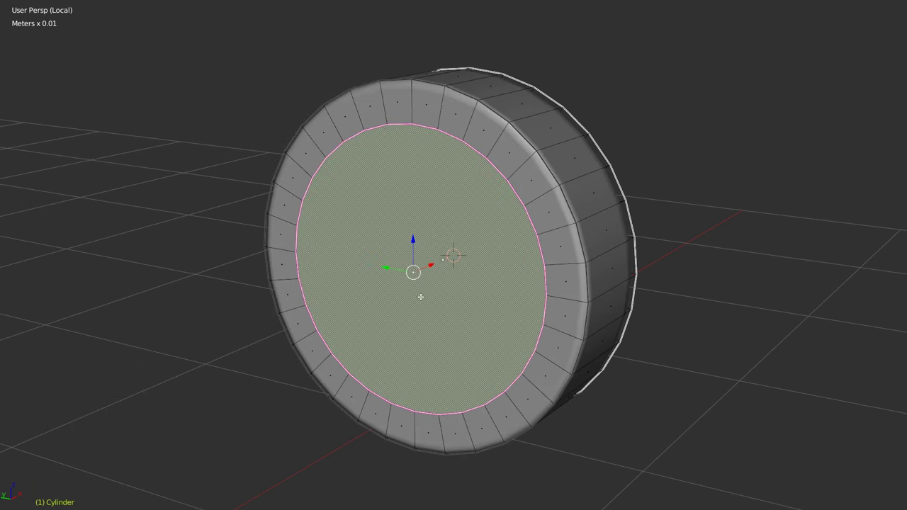
Step: Delete the inner face to open the centre of the front
{"action": "key", "text": "x"}
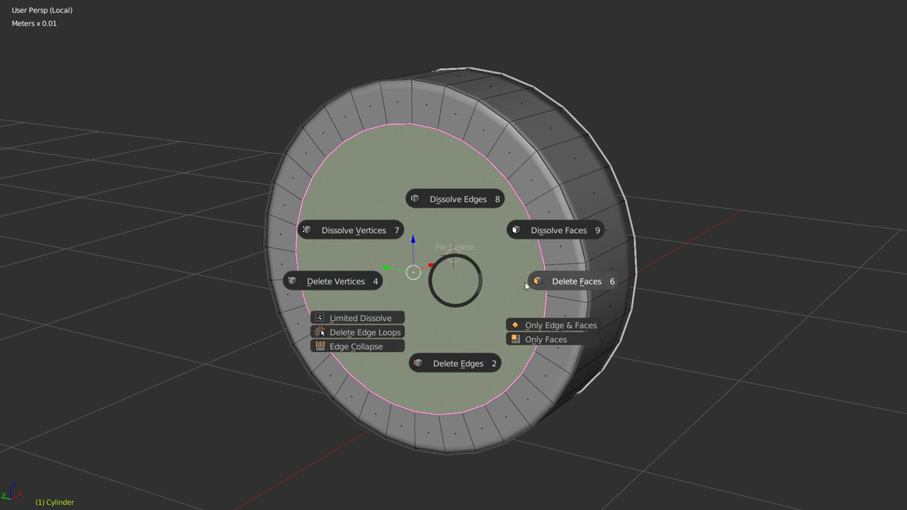
{"action": "left_click", "coordinate": [575, 280]}
{"action": "mouse_move", "coordinate": [572, 289]}
{"action": "middle_mouse_down"}
{"action": "mouse_move", "coordinate": [449, 231]}
{"action": "mouse_move", "coordinate": [496, 246]}
{"action": "middle_mouse_up"}
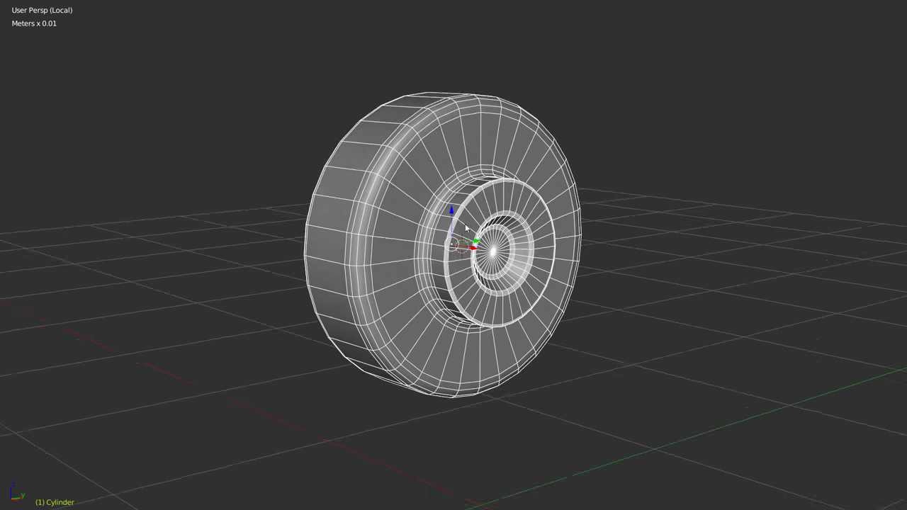
Step: Add a level 2 Subdivision Surface to the cylinder via Speedflow
{"action": "key", "text": "alt+s"}
{"action": "left_click", "coordinate": [599, 292]}
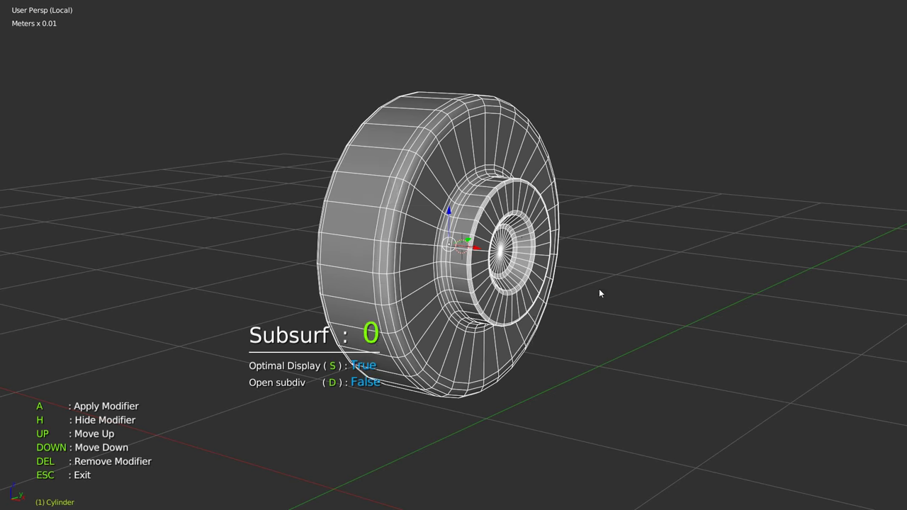
{"action": "scroll", "coordinate": [713, 310], "scroll_direction": "up", "scroll_amount": 2}
{"action": "left_click", "coordinate": [713, 312]}
{"action": "key", "text": "Tab"}
Step: Select the hub's side ring of faces and set its bevel weight to 0.04
{"action": "mouse_move", "coordinate": [518, 255]}
{"action": "middle_mouse_down"}
{"action": "mouse_move", "coordinate": [415, 258]}
{"action": "mouse_move", "coordinate": [471, 254]}
{"action": "mouse_move", "coordinate": [550, 267]}
{"action": "mouse_move", "coordinate": [499, 241]}
{"action": "middle_mouse_up"}
{"action": "scroll", "coordinate": [499, 246], "scroll_direction": "up", "scroll_amount": 2}
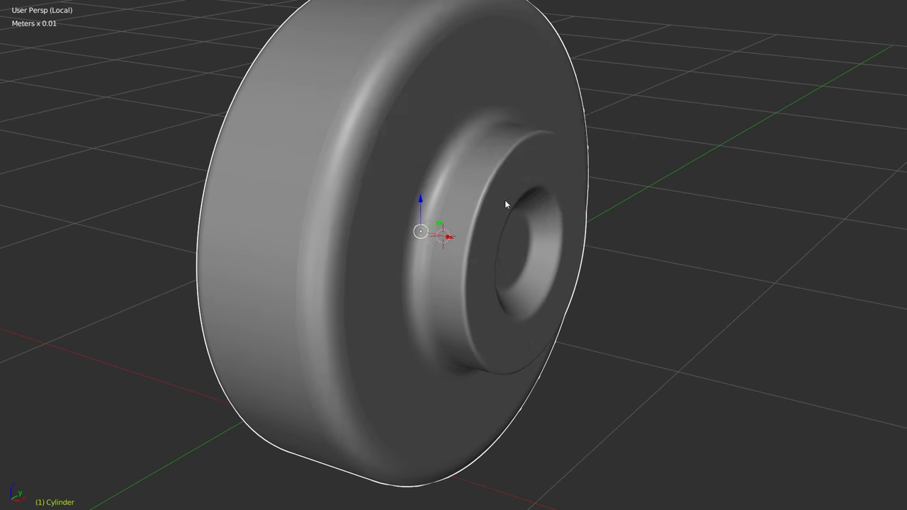
{"action": "scroll", "coordinate": [503, 203], "scroll_direction": "up", "scroll_amount": 1}
{"action": "left_click", "coordinate": [551, 272], "text": "alt"}
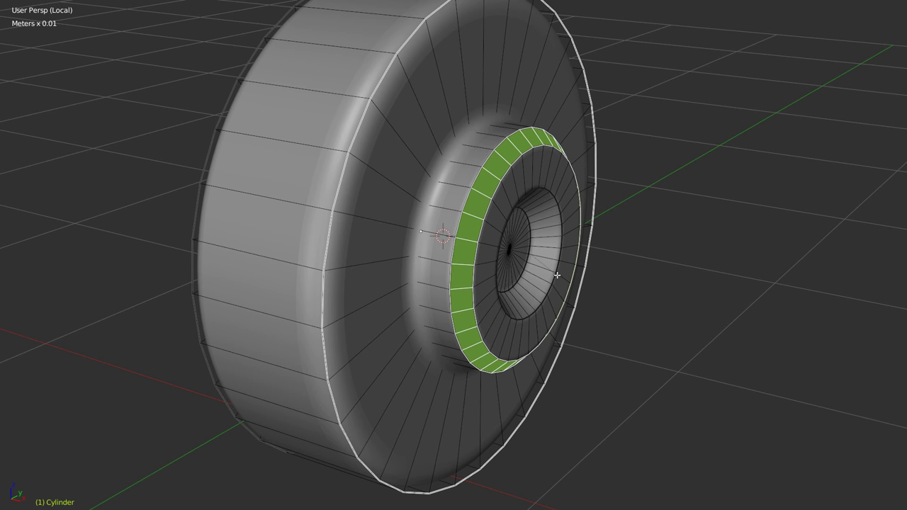
{"action": "key", "text": "Tab"}
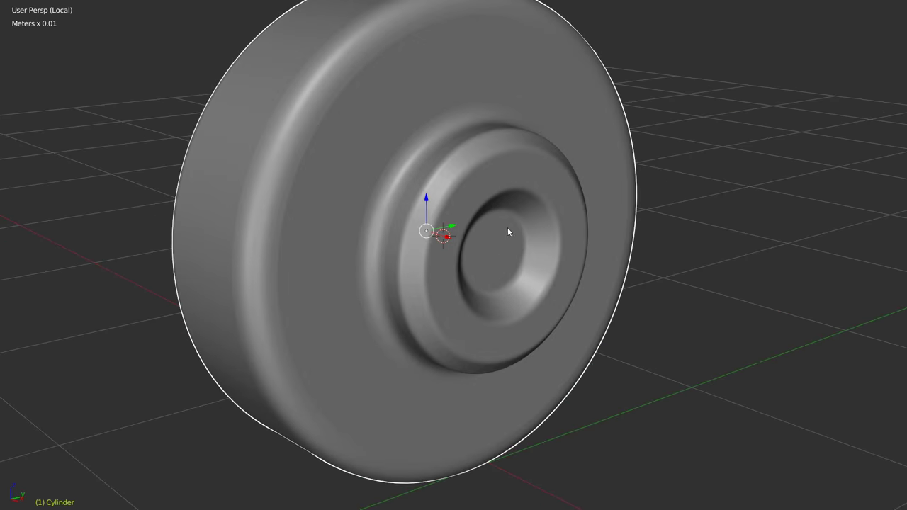
{"action": "key", "text": "Tab"}
{"action": "middle_click_drag", "start_coordinate": [494, 247], "coordinate": [435, 216]}
{"action": "key", "text": "alt+a"}
{"action": "left_click", "coordinate": [580, 236]}
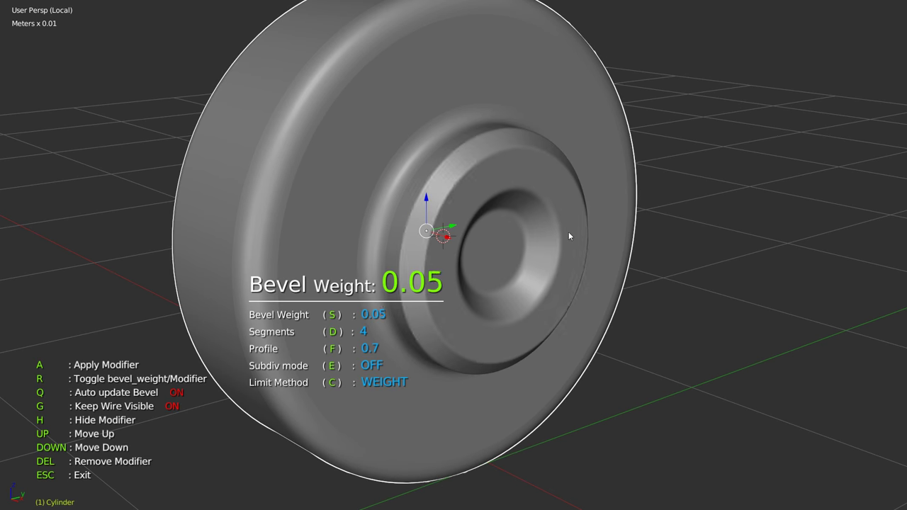
{"action": "mouse_move", "coordinate": [559, 230]}
{"action": "middle_mouse_down"}
{"action": "mouse_move", "coordinate": [571, 240]}
{"action": "mouse_move", "coordinate": [435, 193]}
{"action": "mouse_move", "coordinate": [439, 243]}
{"action": "middle_mouse_up"}
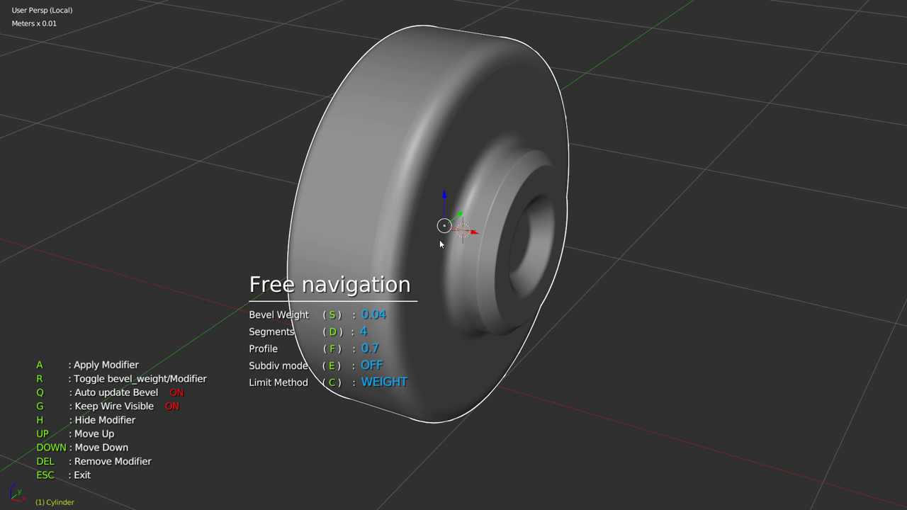
{"action": "key", "text": "Escape"}
Step: Select the whole mesh, apply the edge marking tools, and return to Object Mode
{"action": "key", "text": "a"}
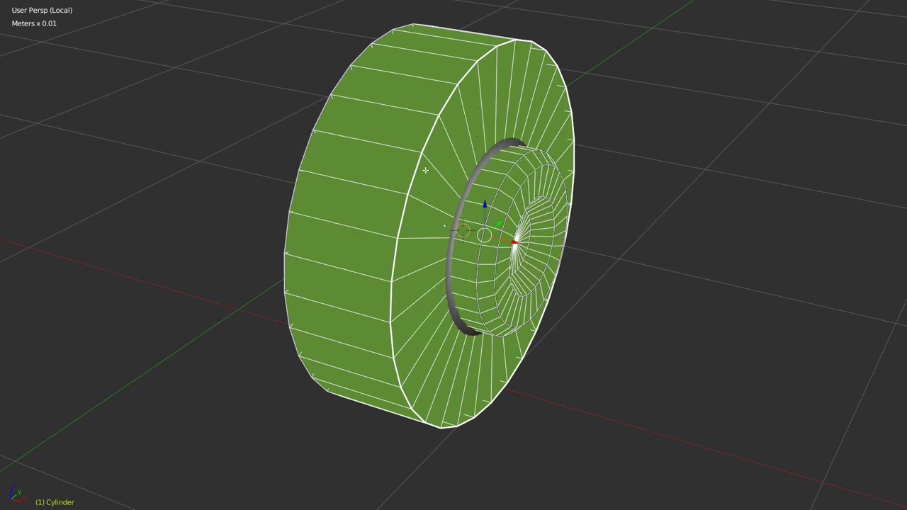
{"action": "key", "text": "shift+alt+s"}
{"action": "left_click", "coordinate": [353, 173]}
{"action": "key", "text": "shift+alt+s"}
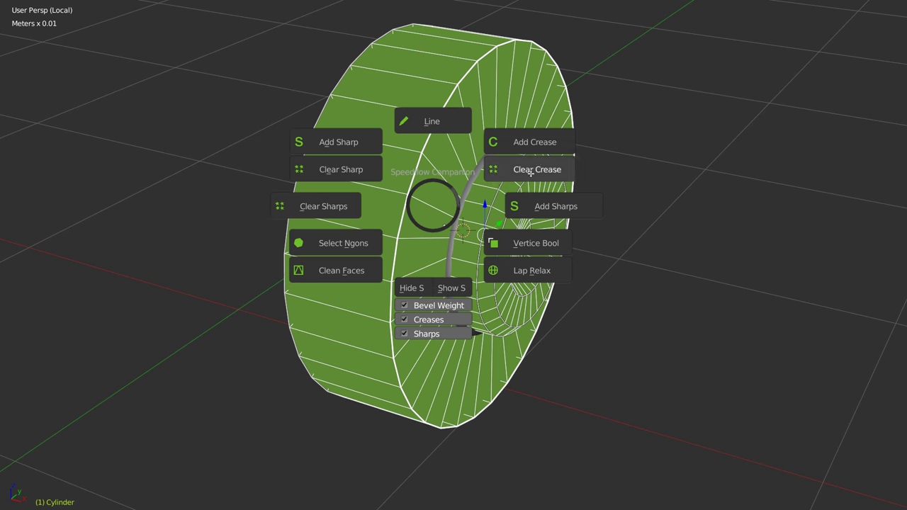
{"action": "key", "text": "Tab"}
{"action": "left_click", "coordinate": [484, 149]}
{"action": "scroll", "coordinate": [435, 178], "scroll_direction": "down", "scroll_amount": 2}
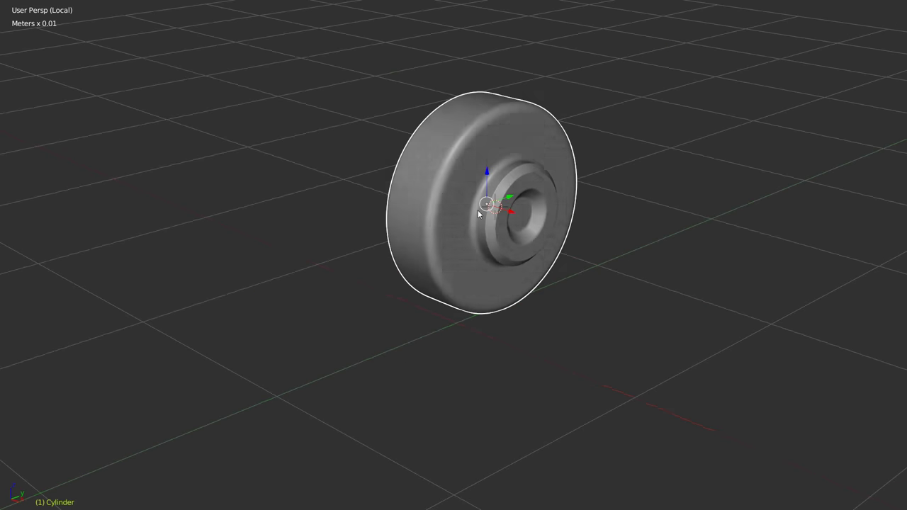
Step: Exit Local view and rotate the button 90° about X
{"action": "key", "text": "KP_Divide"}
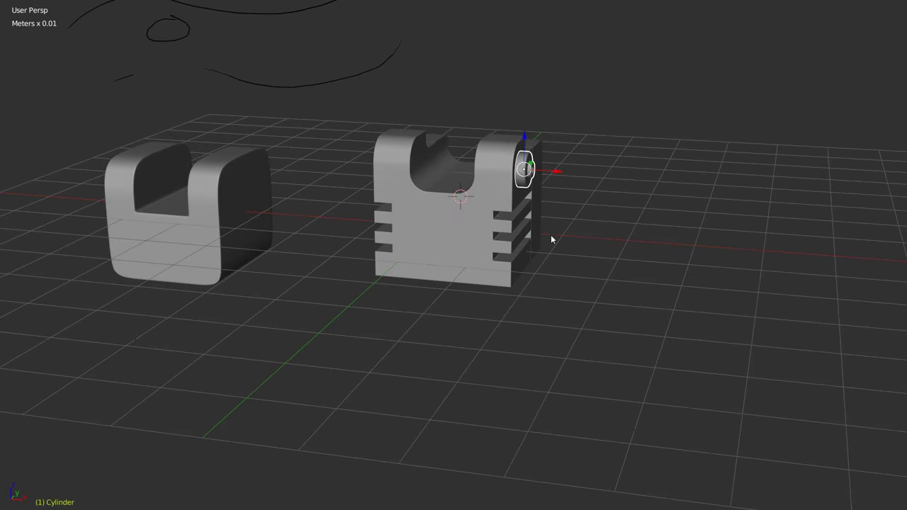
{"action": "scroll", "coordinate": [550, 234], "scroll_direction": "up", "scroll_amount": 5}
{"action": "mouse_move", "coordinate": [581, 178]}
{"action": "middle_mouse_down"}
{"action": "mouse_move", "coordinate": [486, 263]}
{"action": "mouse_move", "coordinate": [564, 236]}
{"action": "middle_mouse_up"}
{"action": "type", "text": "rx90"}
{"action": "key", "text": "Return"}
Step: With the block selected and the button active, add a Speedflow Mirror across the block
{"action": "scroll", "coordinate": [558, 227], "scroll_direction": "down", "scroll_amount": 3}
{"action": "scroll", "coordinate": [452, 262], "scroll_direction": "down", "scroll_amount": 3}
{"action": "left_click", "coordinate": [452, 261]}
{"action": "left_click", "coordinate": [552, 216], "text": "shift"}
{"action": "key", "text": "q"}
{"action": "left_click", "coordinate": [541, 349]}
{"action": "left_click", "coordinate": [540, 357]}
{"action": "mouse_move", "coordinate": [539, 349]}
{"action": "middle_mouse_down"}
{"action": "mouse_move", "coordinate": [576, 253]}
{"action": "mouse_move", "coordinate": [461, 229]}
{"action": "mouse_move", "coordinate": [492, 229]}
{"action": "mouse_move", "coordinate": [486, 251]}
{"action": "mouse_move", "coordinate": [420, 240]}
{"action": "mouse_move", "coordinate": [532, 251]}
{"action": "mouse_move", "coordinate": [503, 253]}
{"action": "mouse_move", "coordinate": [505, 224]}
{"action": "mouse_move", "coordinate": [526, 245]}
{"action": "mouse_move", "coordinate": [518, 253]}
{"action": "mouse_move", "coordinate": [507, 240]}
{"action": "mouse_move", "coordinate": [516, 253]}
{"action": "mouse_move", "coordinate": [502, 242]}
{"action": "mouse_move", "coordinate": [404, 236]}
{"action": "mouse_move", "coordinate": [539, 257]}
{"action": "mouse_move", "coordinate": [510, 258]}
{"action": "middle_mouse_up"}
{"action": "scroll", "coordinate": [446, 227], "scroll_direction": "up", "scroll_amount": 3}
{"action": "scroll", "coordinate": [442, 221], "scroll_direction": "down", "scroll_amount": 4}
{"action": "scroll", "coordinate": [478, 246], "scroll_direction": "up", "scroll_amount": 2}
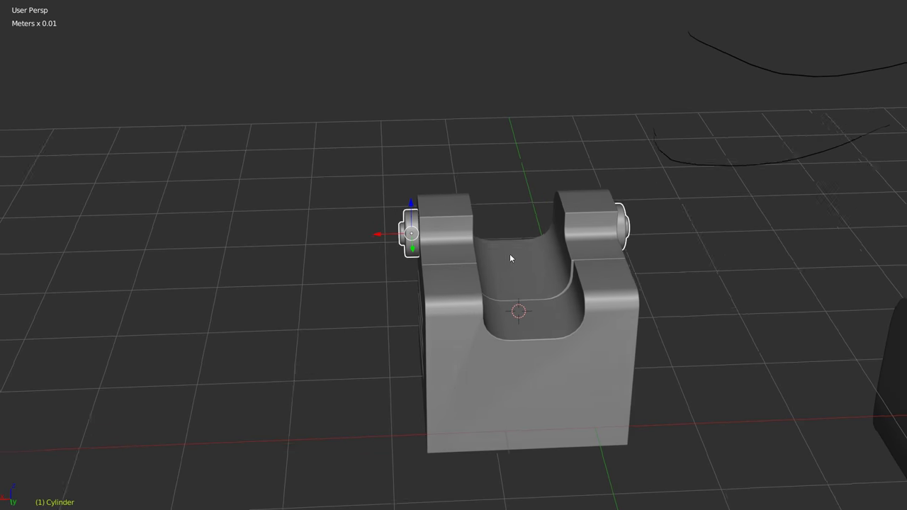
Step: Symmetrize Cube.001 along -X via Speedflow, then Tab into Edit Mode and back out
{"action": "left_click", "coordinate": [585, 301]}
{"action": "key", "text": "q"}
{"action": "left_click", "coordinate": [569, 400]}
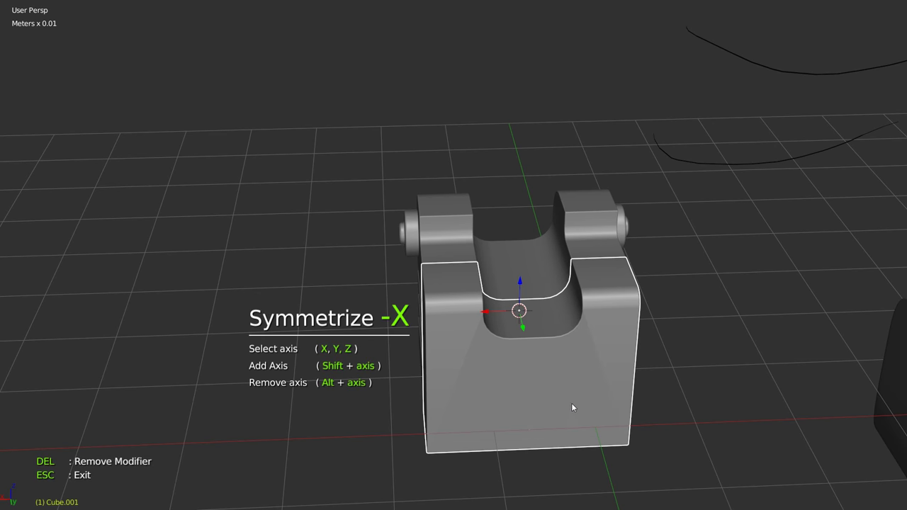
{"action": "left_click", "coordinate": [568, 405]}
{"action": "mouse_move", "coordinate": [568, 405]}
{"action": "middle_mouse_down"}
{"action": "mouse_move", "coordinate": [554, 310]}
{"action": "mouse_move", "coordinate": [521, 374]}
{"action": "mouse_move", "coordinate": [514, 332]}
{"action": "mouse_move", "coordinate": [450, 417]}
{"action": "middle_mouse_up"}
{"action": "key", "text": "Tab"}
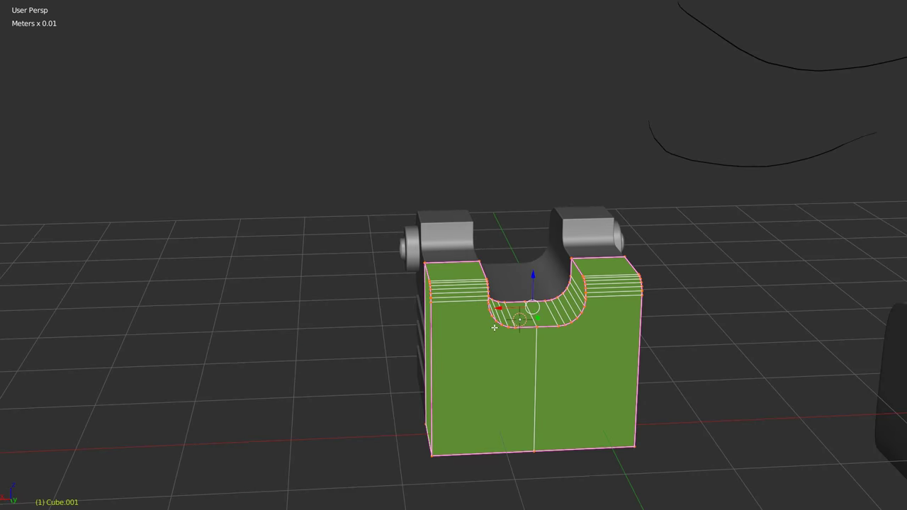
{"action": "key", "text": "a"}
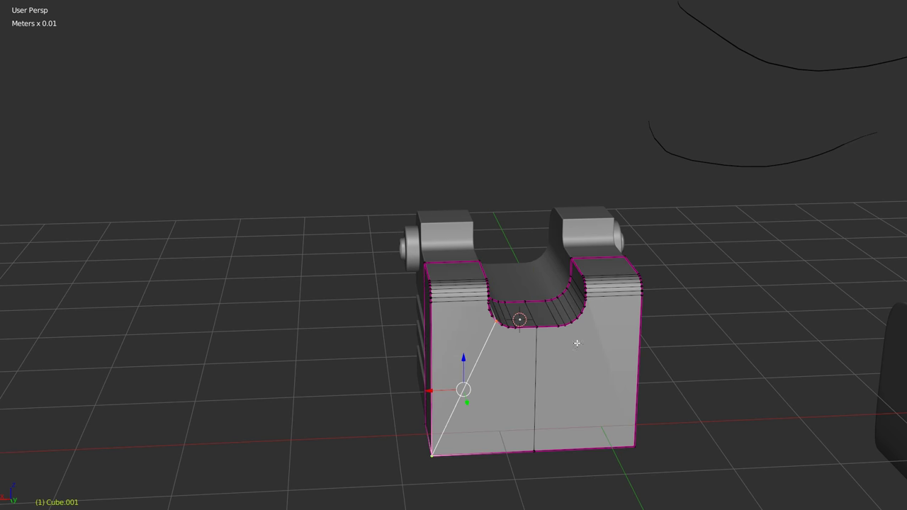
{"action": "key", "text": "Tab"}
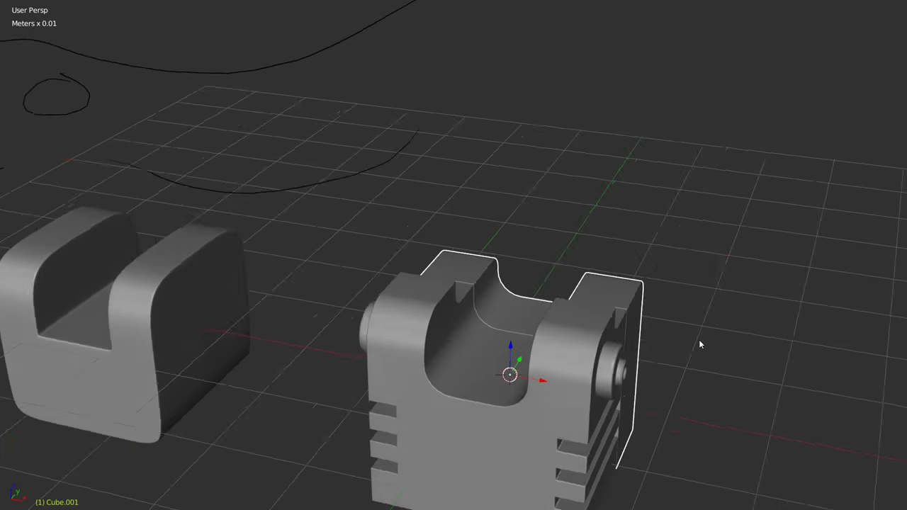